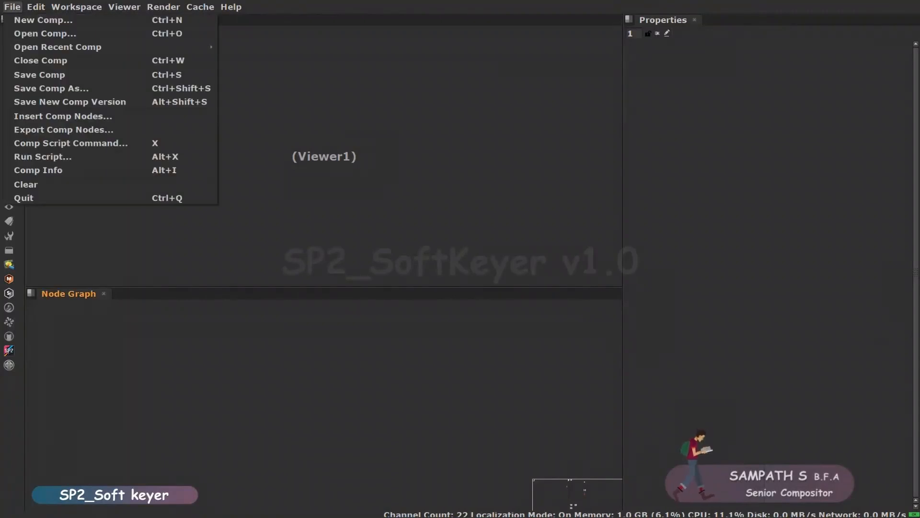
# Insert the SP2_SoftKeyer v1.0.gizmo file into the node graph as comp nodes.
pyautogui.click(63, 116)
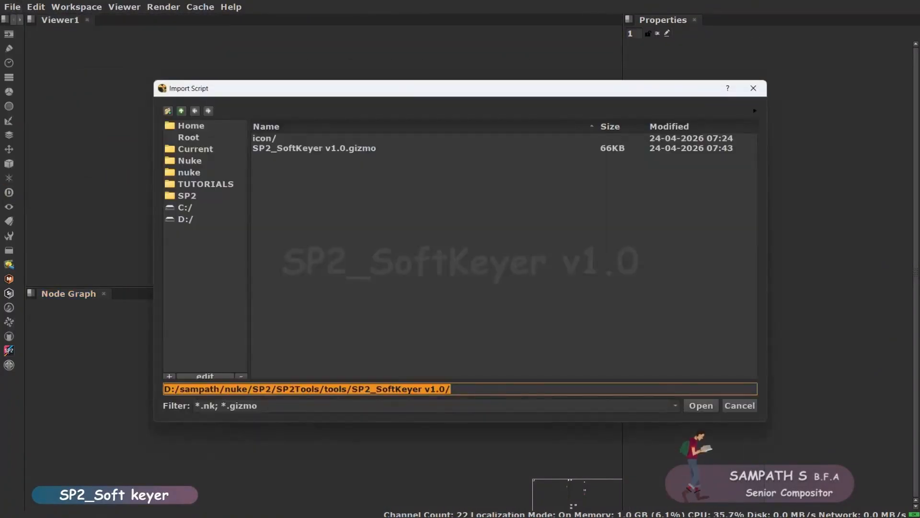
pyautogui.click(314, 148)
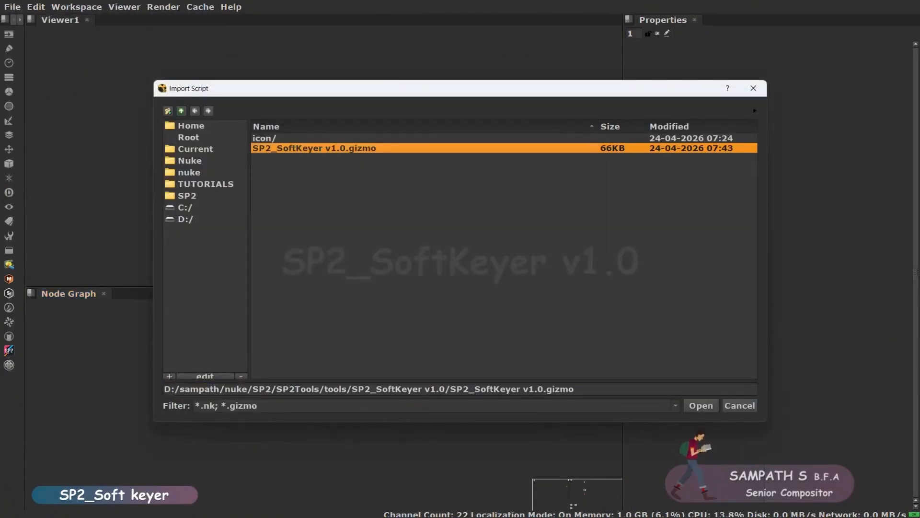
pyautogui.press('Return')
pyautogui.scroll(11, 525, 427)
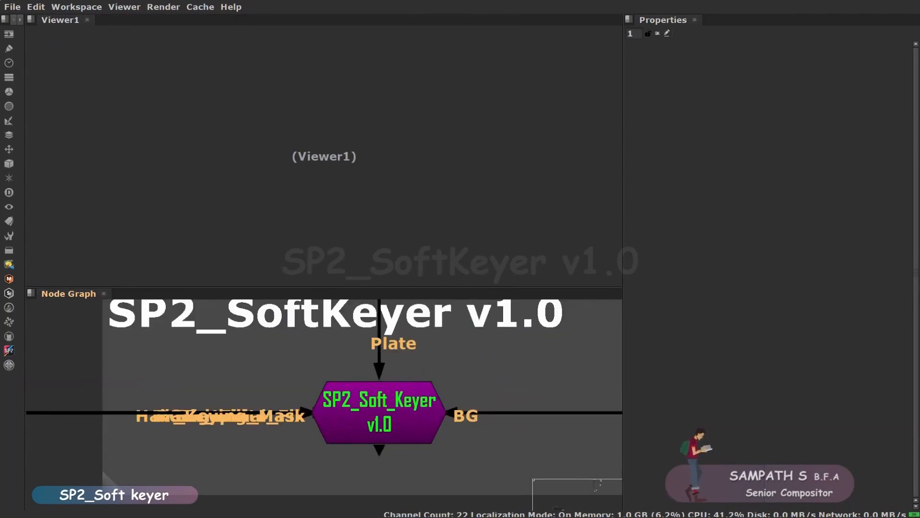
pyautogui.click(379, 413)
pyautogui.click(484, 367)
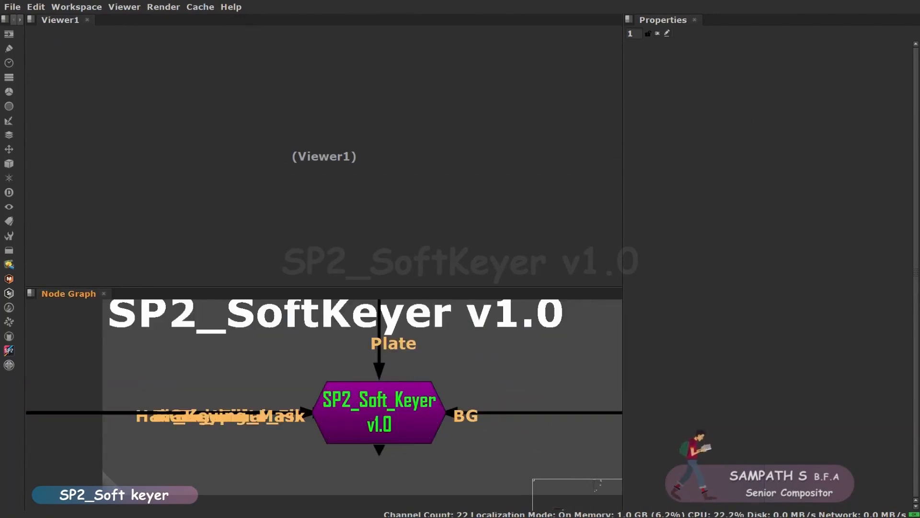
pyautogui.click(8, 350)
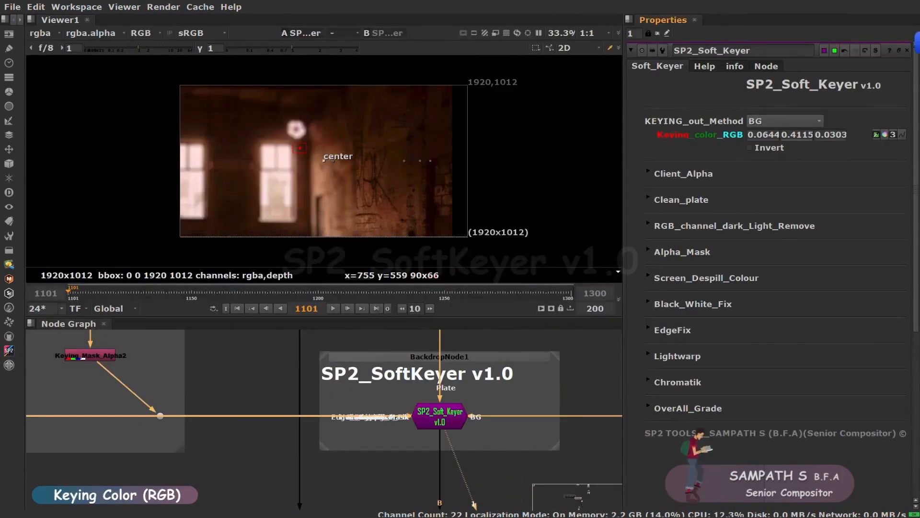
# Set KEYING_out_Method to FG_BG_Blend and compare the composite with the Plate output around the woman's face and hair.
pyautogui.click(785, 122)
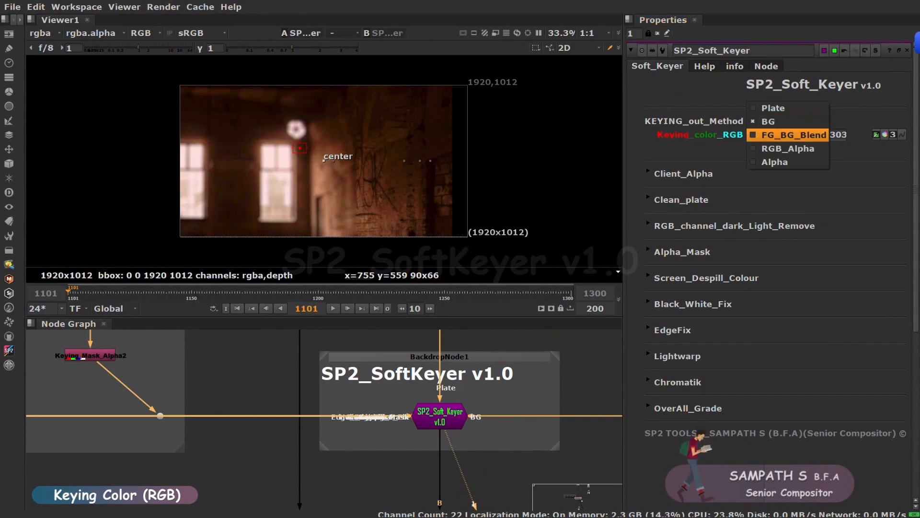
pyautogui.click(786, 134)
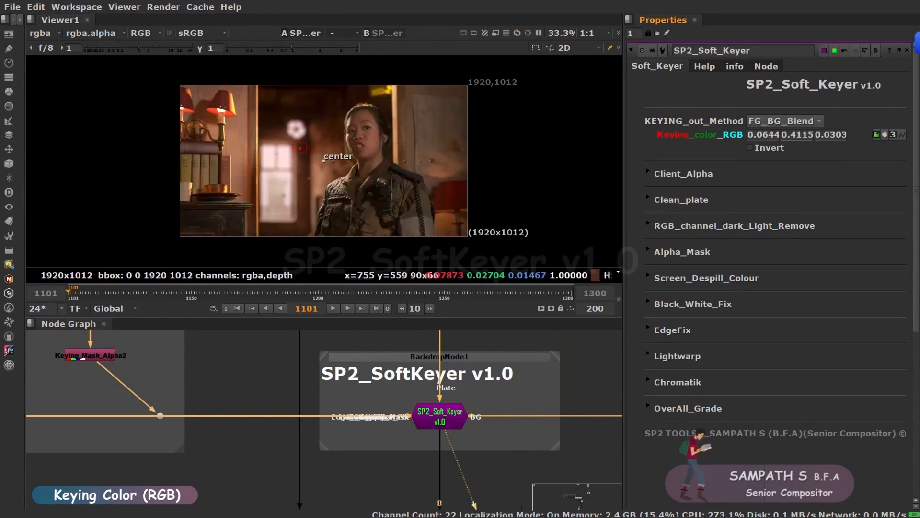
pyautogui.scroll(8, 371, 124)
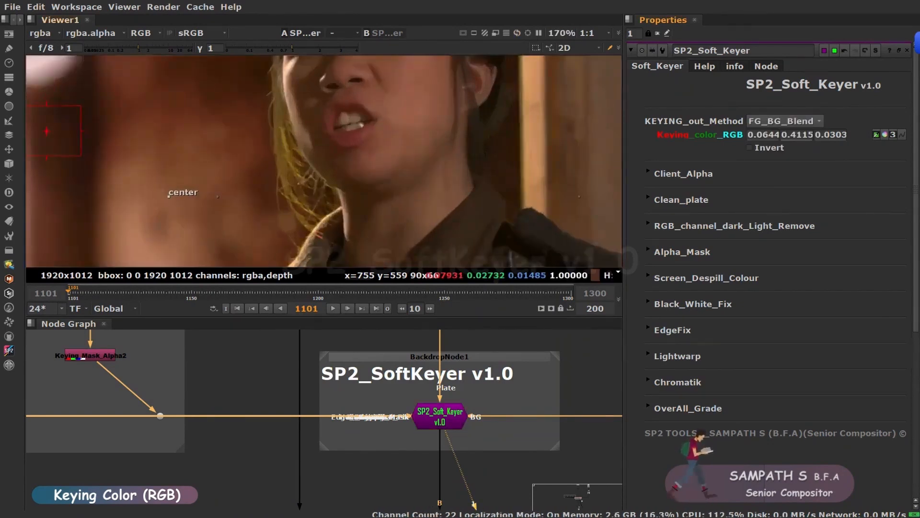
pyautogui.click(785, 121)
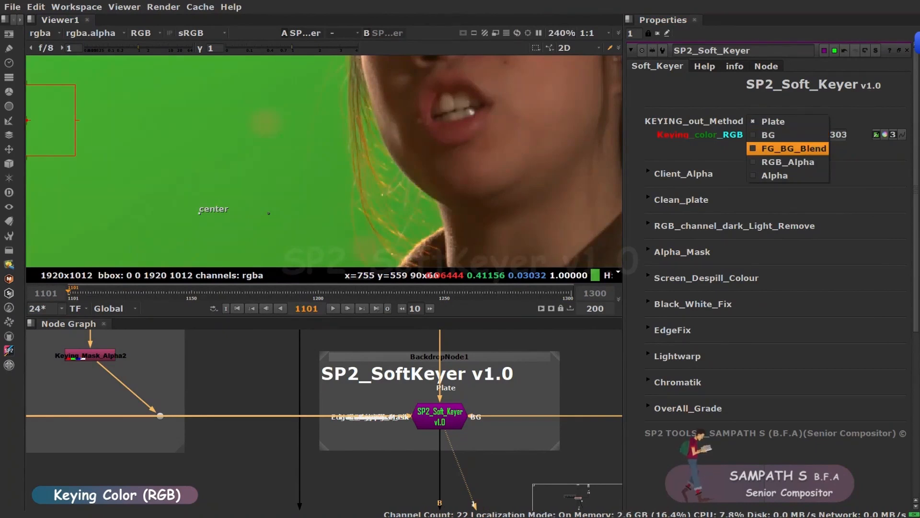
pyautogui.click(787, 149)
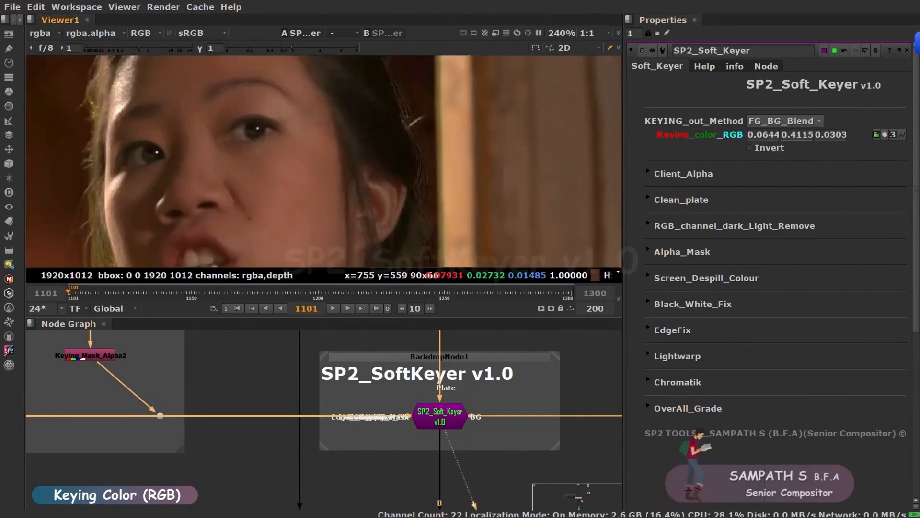
# Examine the blended composite along the hair edges, the door frame and the bookshelf.
pyautogui.moveTo(307, 79); pyautogui.dragTo(422, 247, button='middle')
pyautogui.moveTo(278, 139); pyautogui.dragTo(466, 139, button='middle')
pyautogui.scroll(-4, 466, 138)
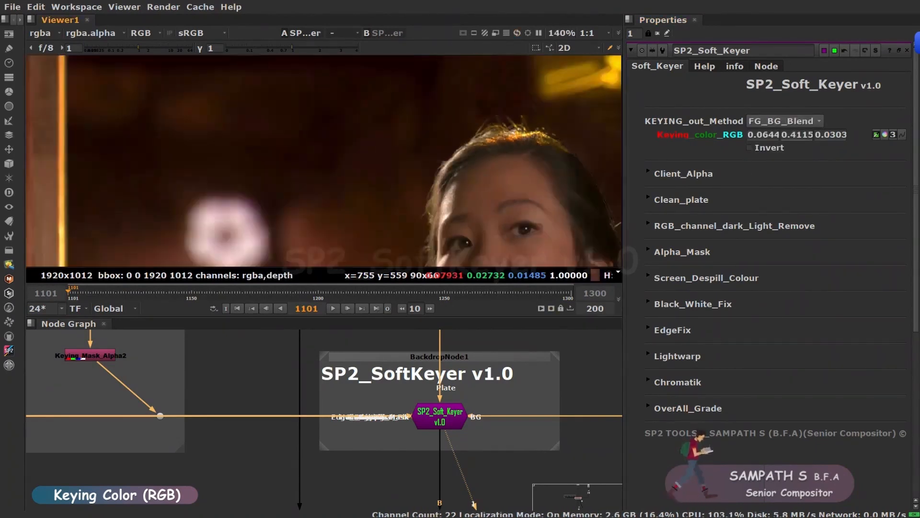
pyautogui.moveTo(158, 144); pyautogui.dragTo(537, 154, button='middle')
pyautogui.moveTo(365, 220); pyautogui.dragTo(297, 105, button='middle')
pyautogui.scroll(2, 297, 159)
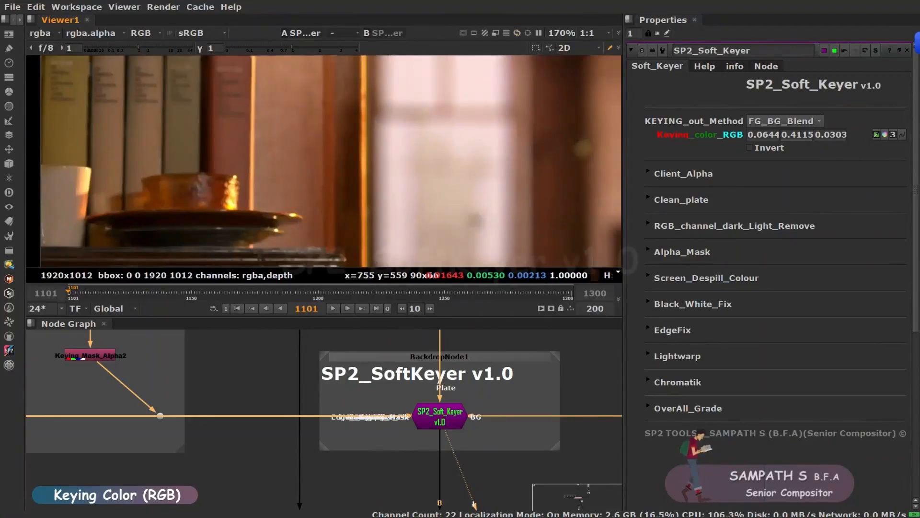
pyautogui.scroll(2, 297, 158)
# Switch KEYING_out_Method to Plate to compare the door frame edge, and return to FG_BG_Blend with the whole frame in view.
pyautogui.click(783, 121)
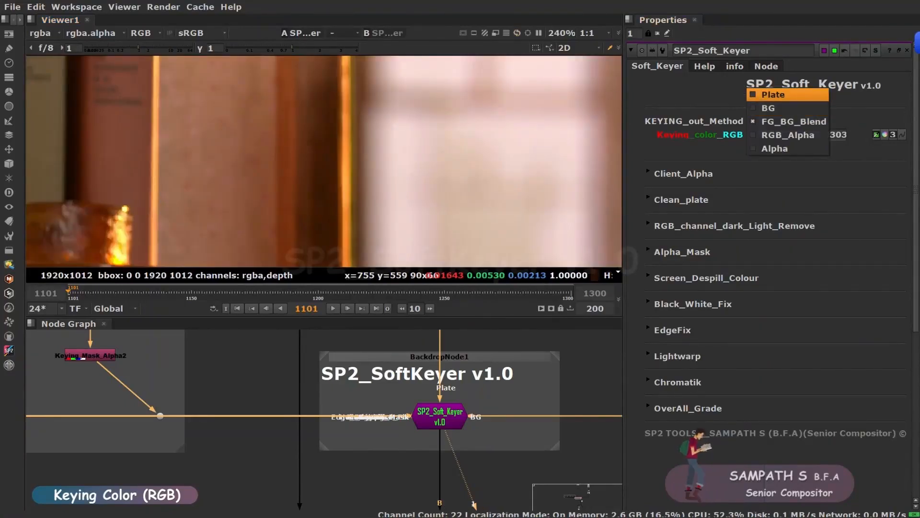
pyautogui.click(787, 94)
pyautogui.click(784, 120)
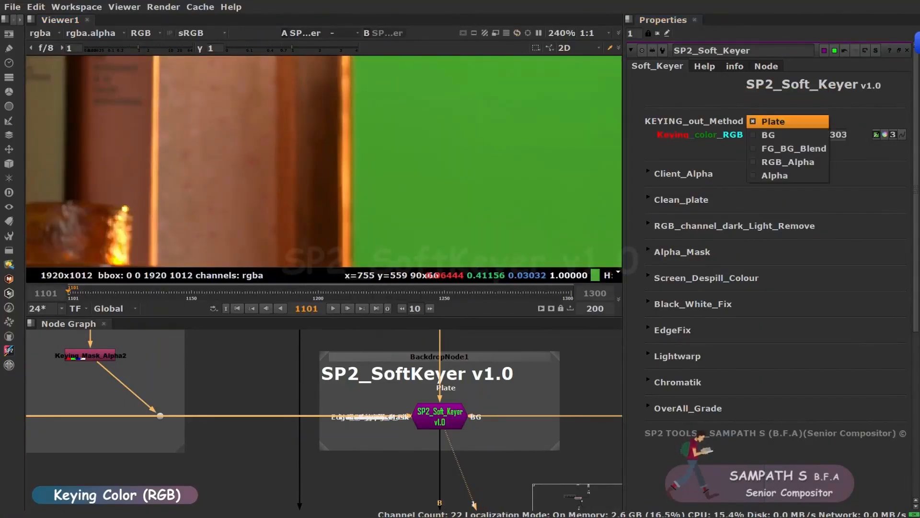
pyautogui.click(743, 149)
pyautogui.press('f')
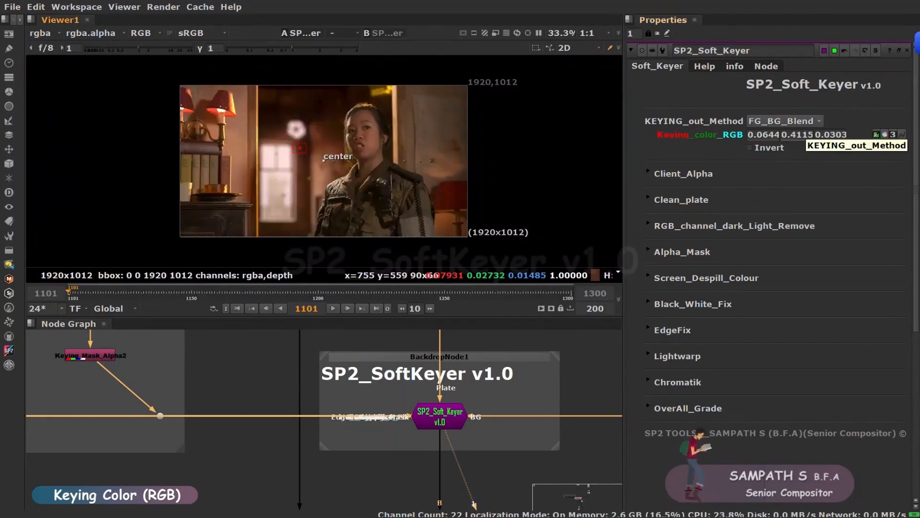
# Set KEYING_out_Method to RGB_Alpha and enable Invert to output the keyed foreground.
pyautogui.click(785, 121)
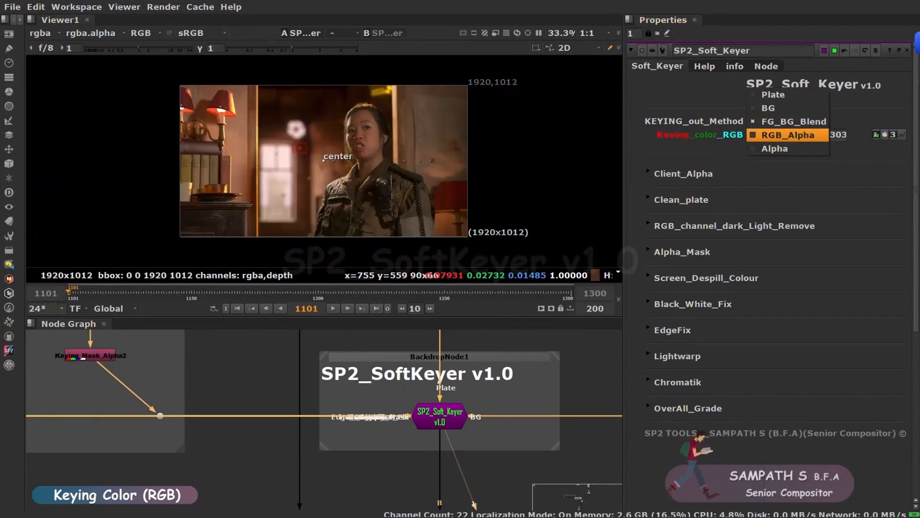
pyautogui.click(787, 135)
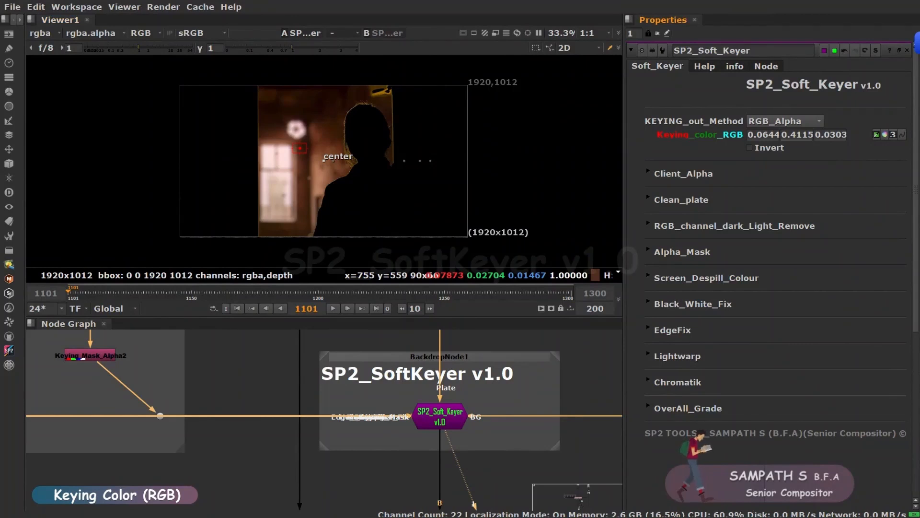
pyautogui.click(749, 148)
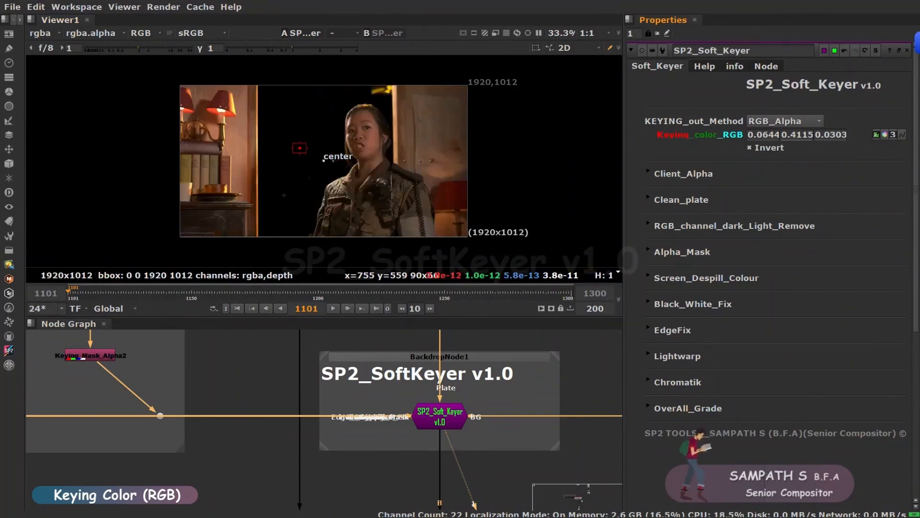
# Set KEYING_out_Method to Alpha, examine the matte's hair edges, and turn Invert off to view the opposite matte.
pyautogui.click(784, 121)
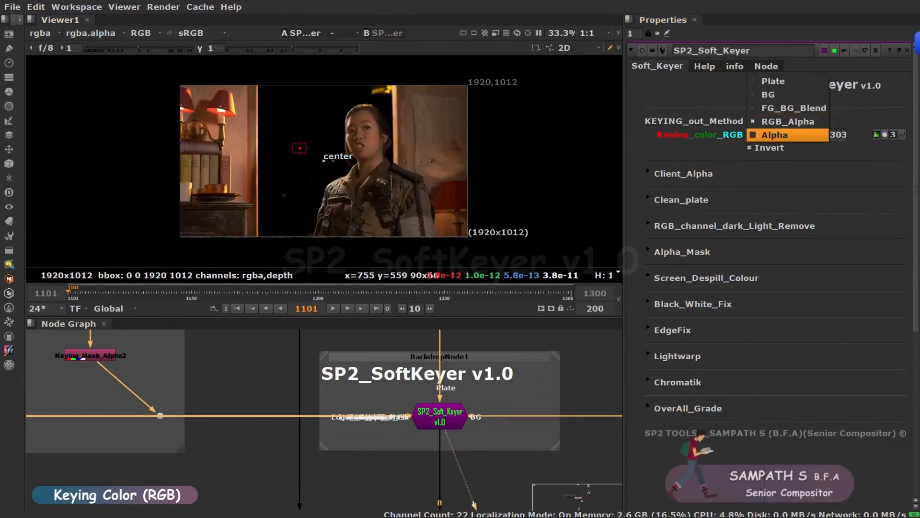
pyautogui.click(786, 134)
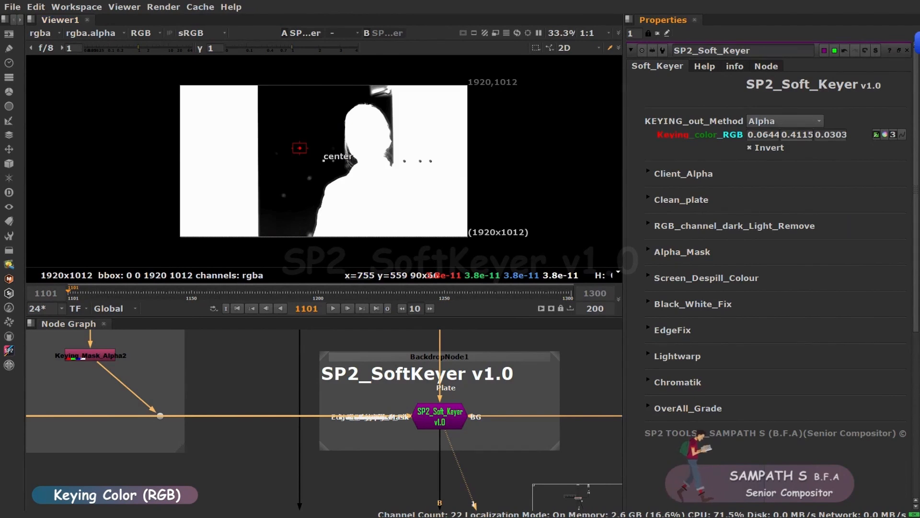
pyautogui.click(749, 147)
pyautogui.click(749, 148)
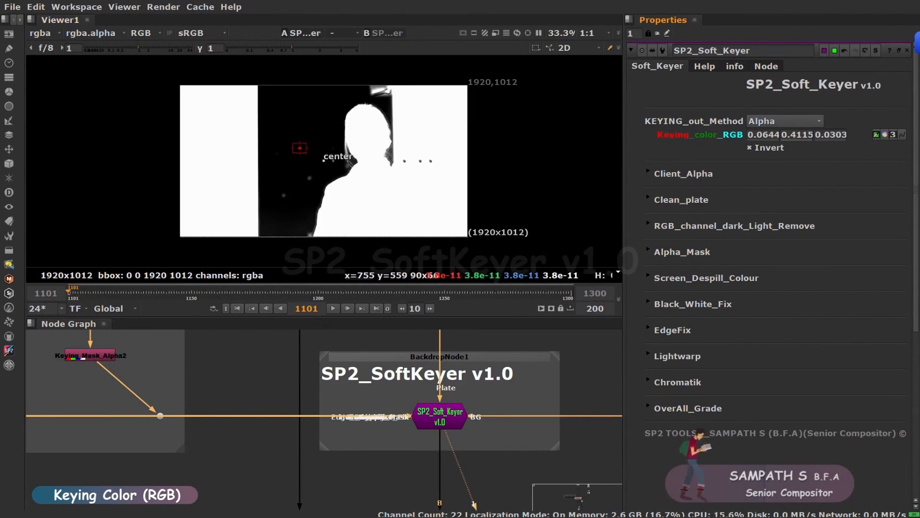
pyautogui.scroll(8, 349, 153)
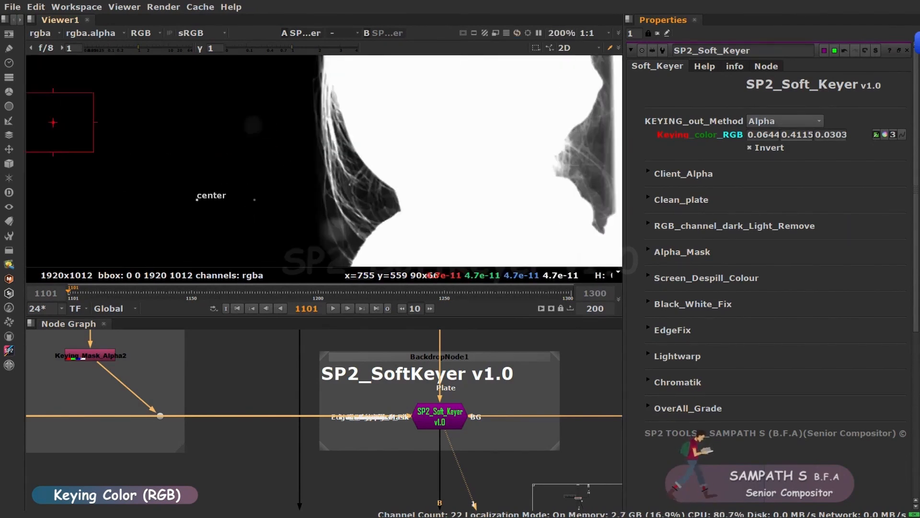
pyautogui.scroll(-5, 349, 153)
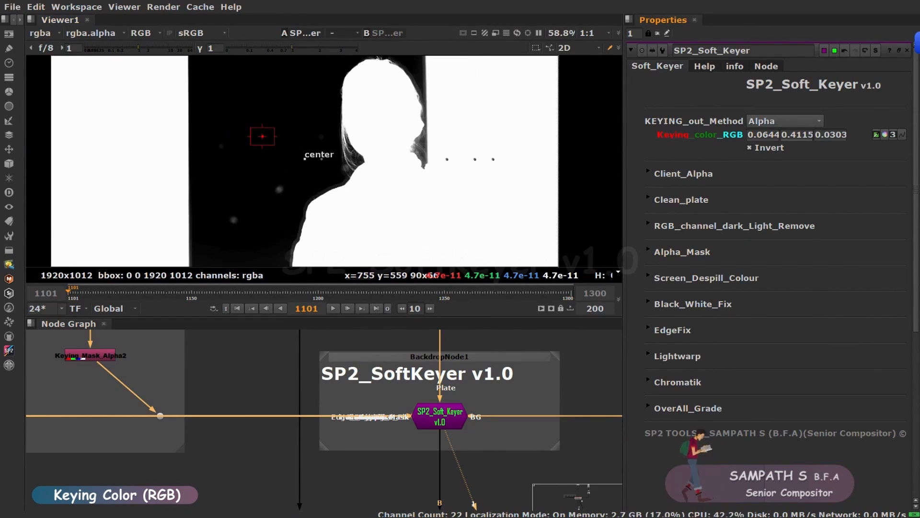
pyautogui.click(749, 147)
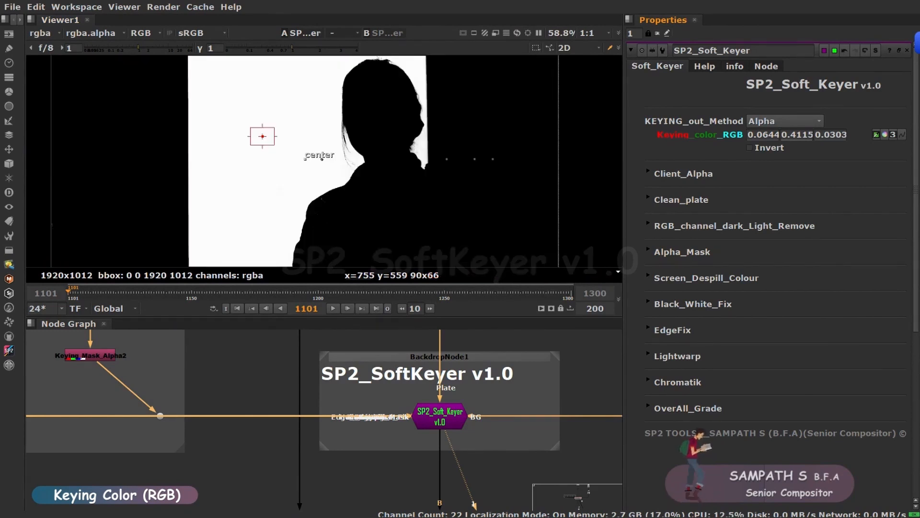
# Return KEYING_out_Method to RGB_Alpha and turn Invert back on.
pyautogui.click(784, 121)
pyautogui.click(772, 107)
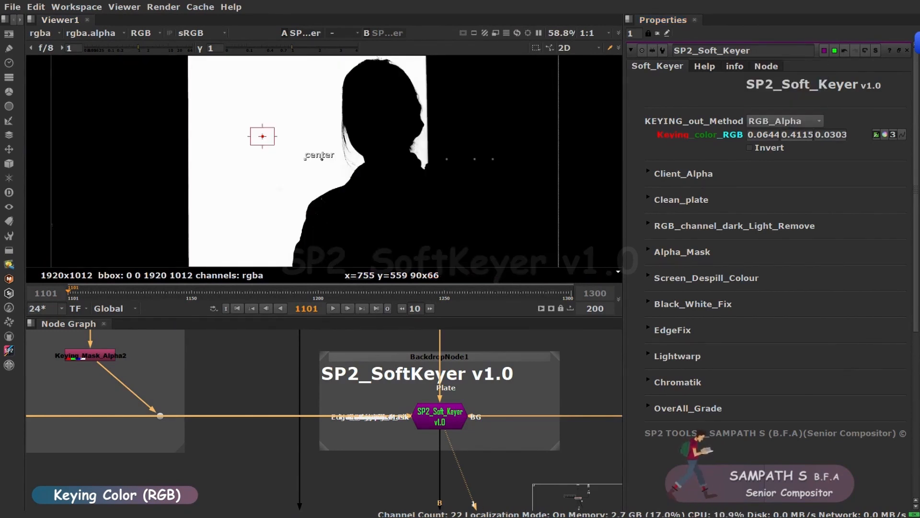
pyautogui.click(750, 147)
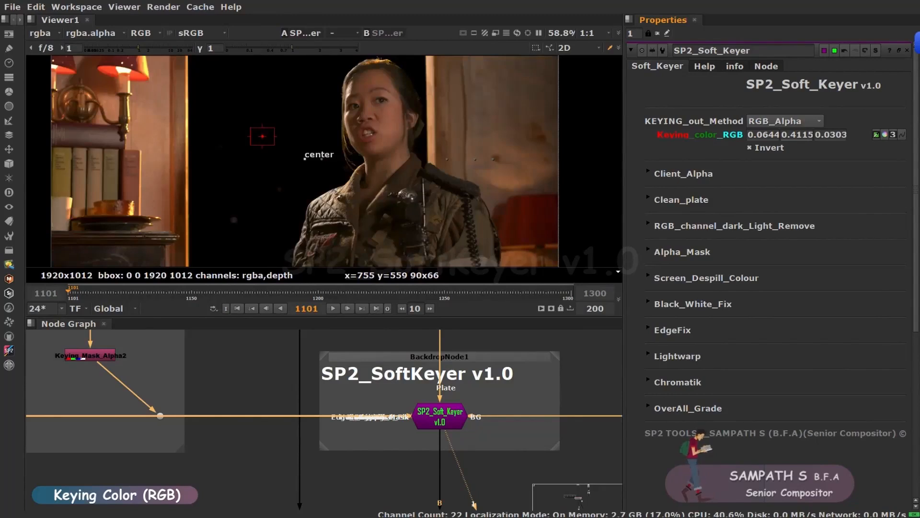
# Toggle Invert to compare the foreground and background cut-outs, leave it enabled, and set KEYING_out_Method to FG_BG_Blend.
pyautogui.click(749, 147)
pyautogui.click(750, 148)
pyautogui.click(750, 148)
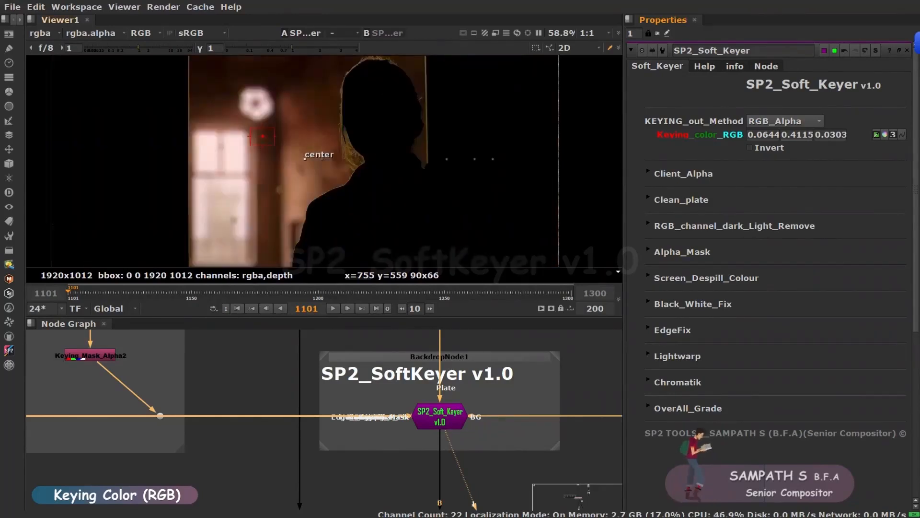
pyautogui.scroll(-2, 443, 142)
pyautogui.click(750, 148)
pyautogui.click(785, 120)
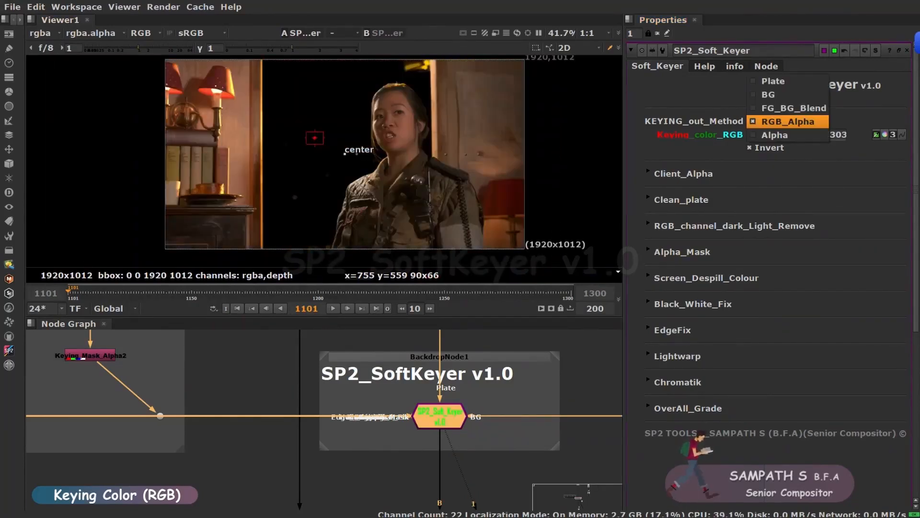
pyautogui.click(795, 108)
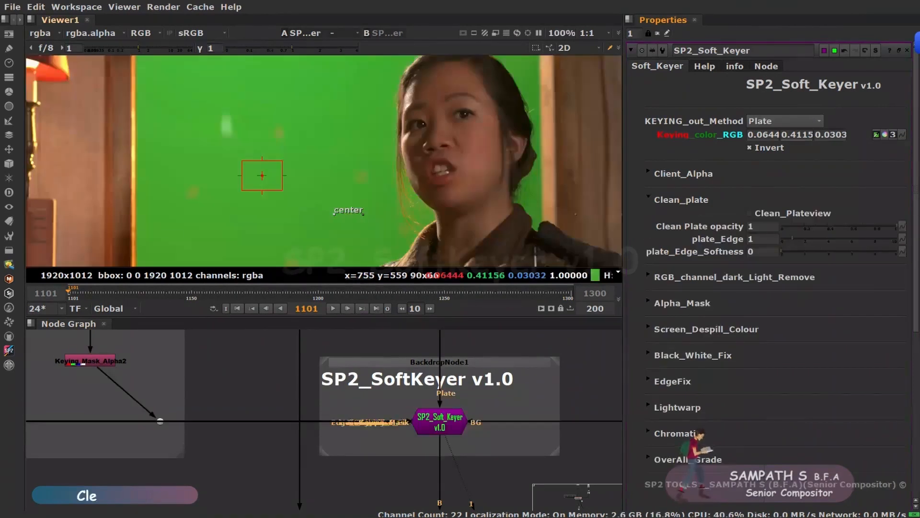
# Enable Clean_Plateview in the Clean_plate settings and show the green screen around the jacket's shoulder edge.
pyautogui.scroll(7, 421, 240)
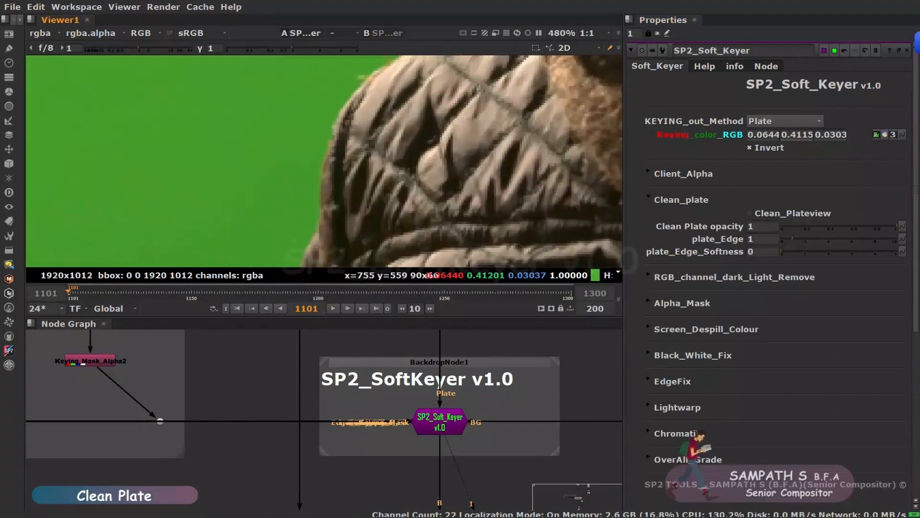
pyautogui.moveTo(422, 239); pyautogui.dragTo(381, 453, button='middle')
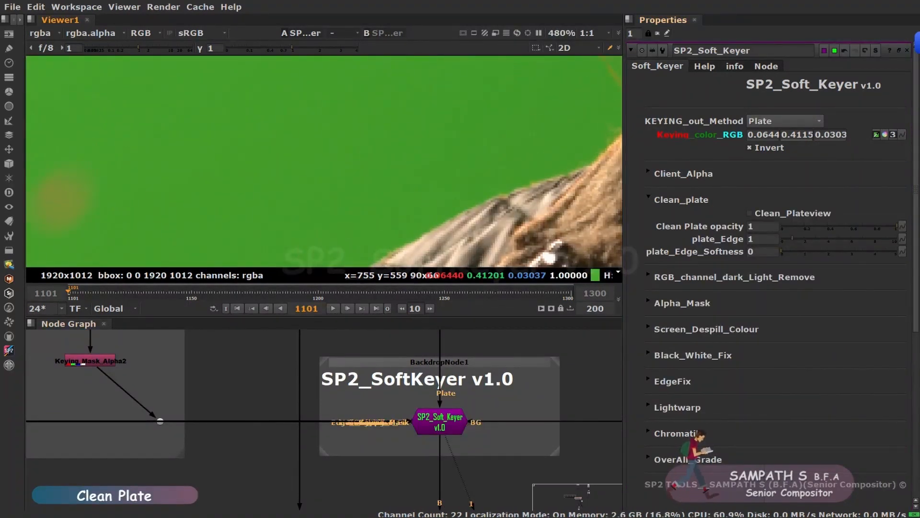
pyautogui.click(749, 212)
pyautogui.click(749, 213)
pyautogui.click(749, 212)
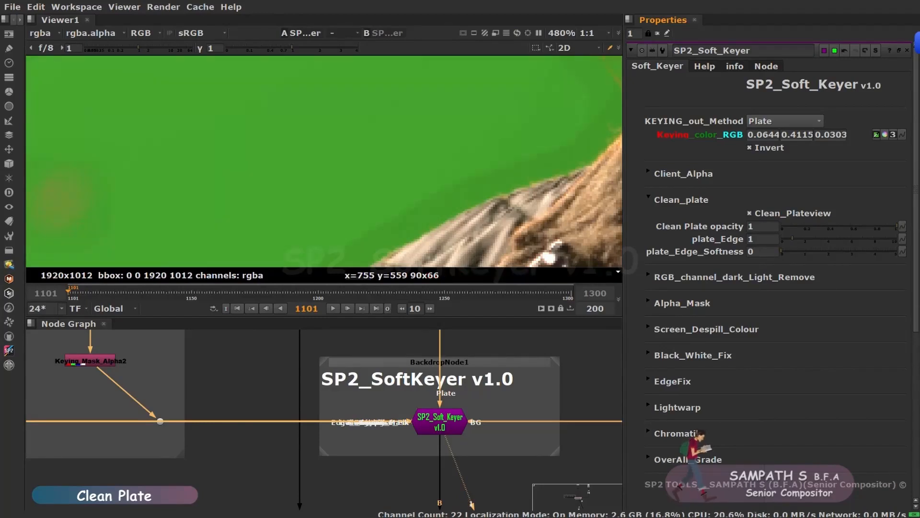
# Set plate_Edge to 0.65 and plate_Edge_Softness to 1.84, and check the clean plate across the whole frame.
pyautogui.moveTo(796, 238); pyautogui.dragTo(825, 251)
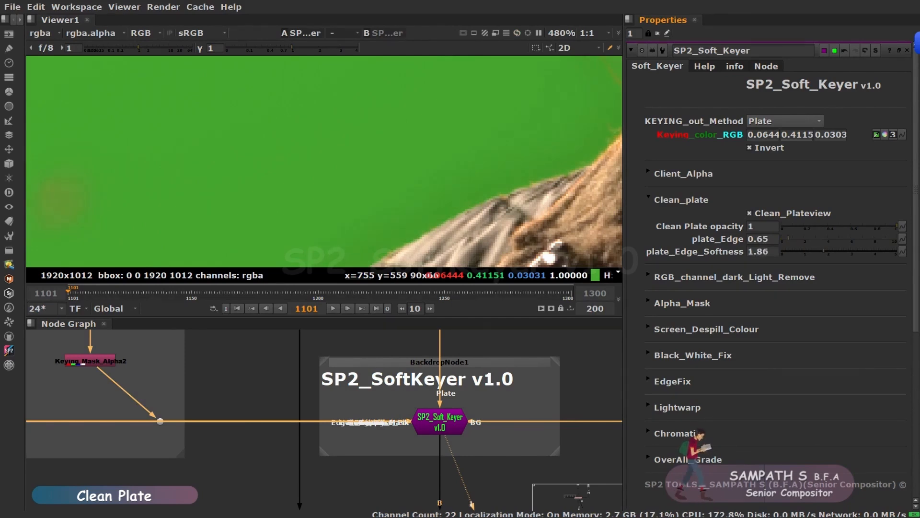
pyautogui.scroll(-7, 490, 187)
pyautogui.moveTo(412, 83); pyautogui.dragTo(457, 254, button='middle')
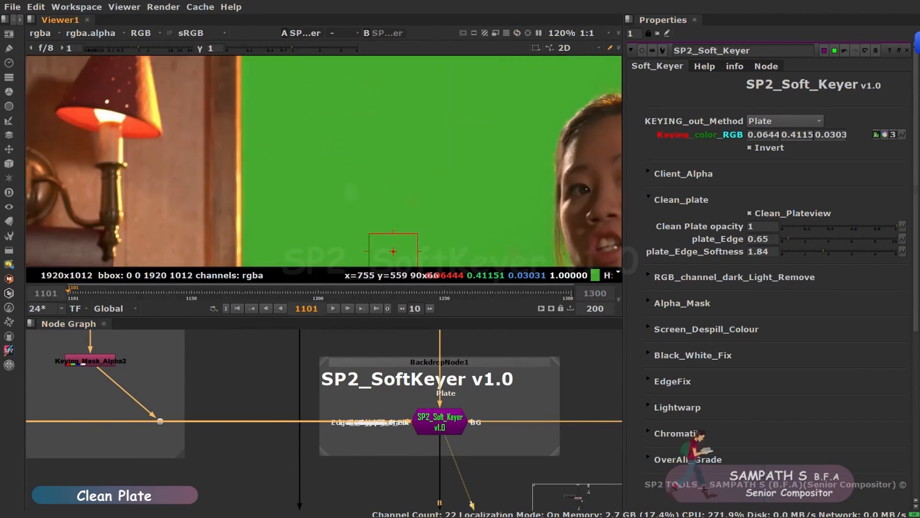
pyautogui.scroll(-4, 357, 201)
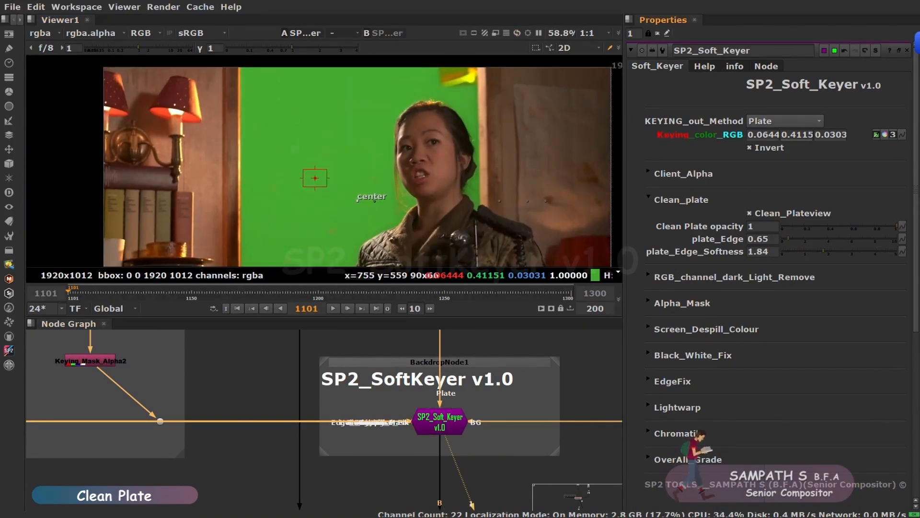
# Toggle Clean_Plateview to compare the clean plate with the original plate, and leave it disabled.
pyautogui.click(750, 213)
pyautogui.click(750, 213)
pyautogui.click(749, 214)
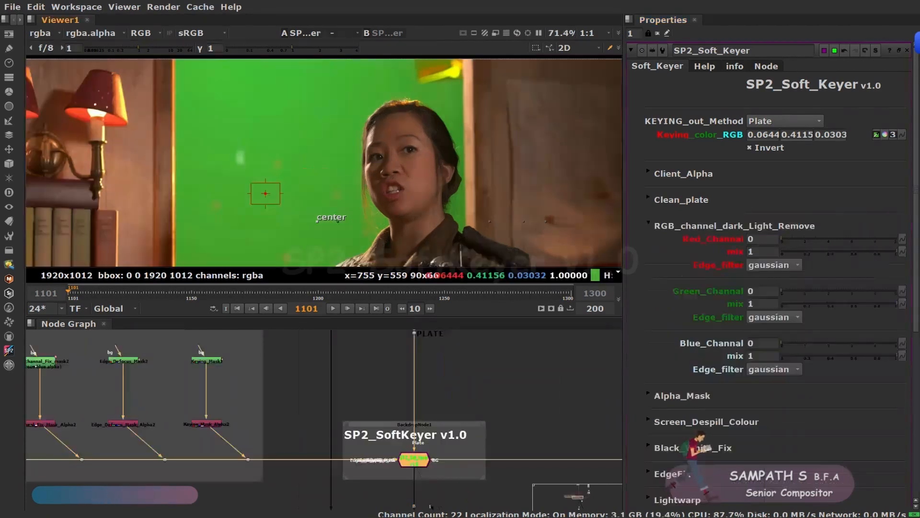
# Examine the red channel around the face and the green channel along the green screen's frame edge.
pyautogui.press('r')
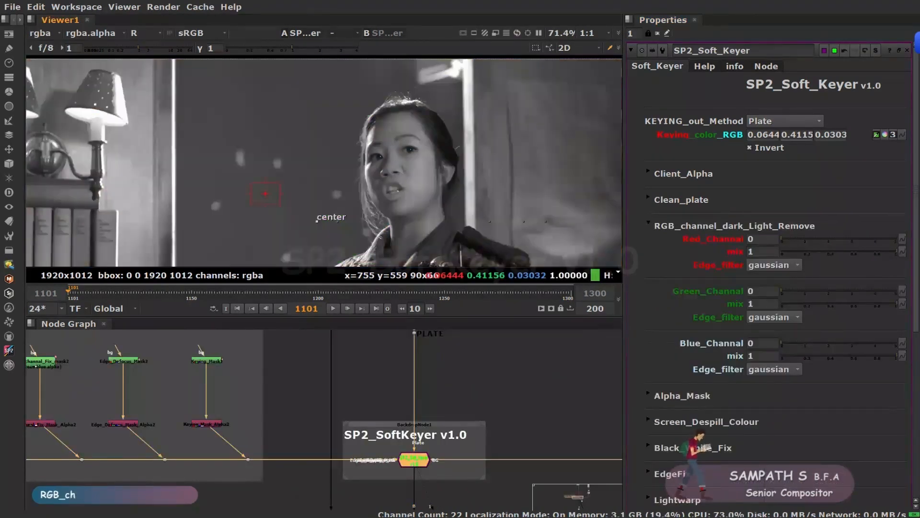
pyautogui.scroll(5, 462, 186)
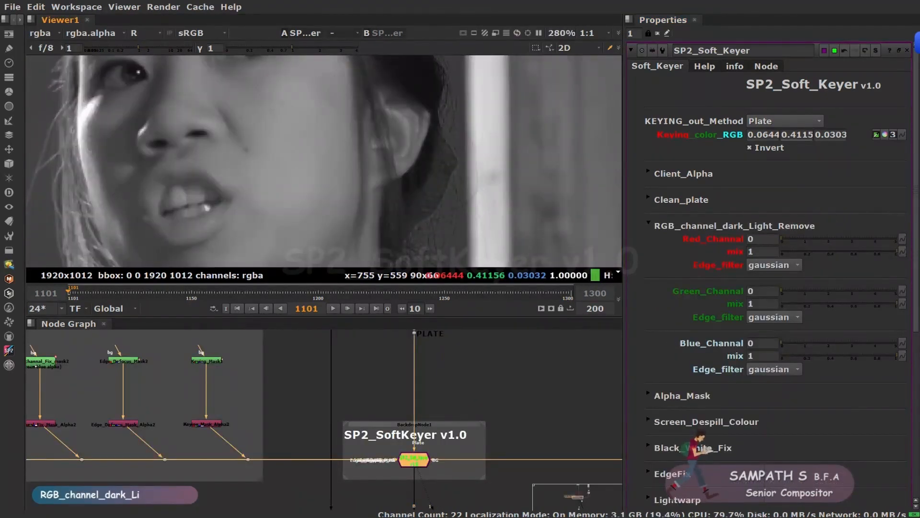
pyautogui.scroll(-3, 402, 139)
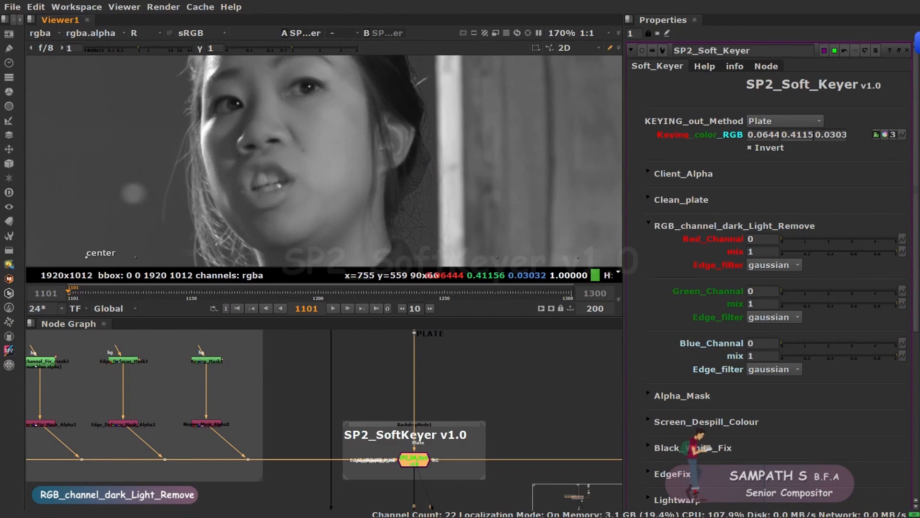
pyautogui.moveTo(129, 167); pyautogui.dragTo(584, 141, button='middle')
pyautogui.press('g')
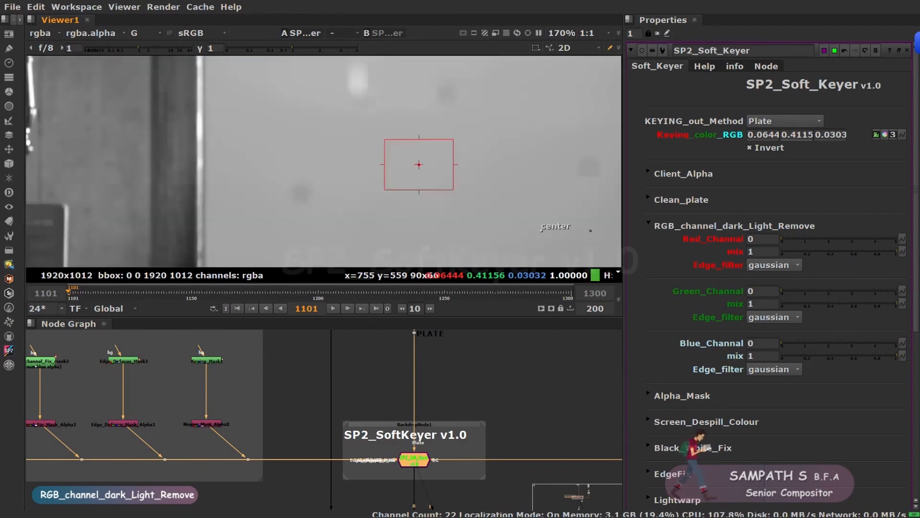
pyautogui.scroll(3, 192, 184)
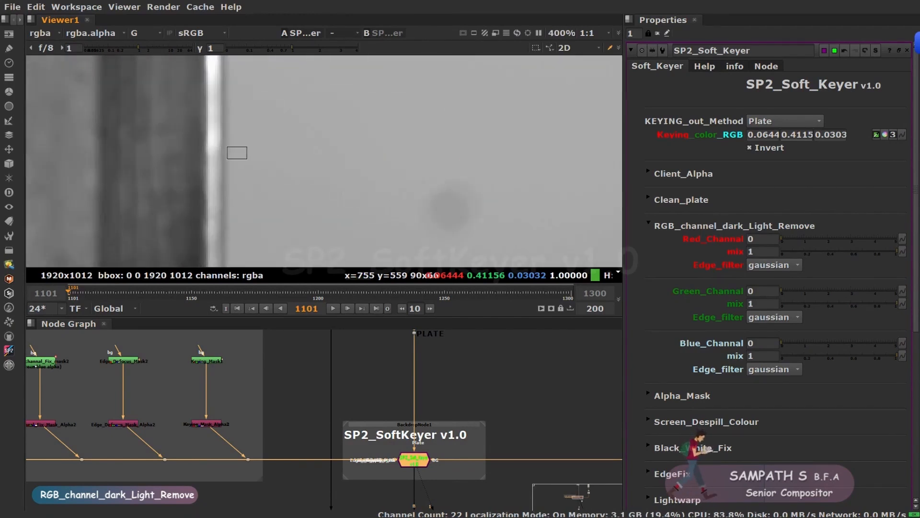
# Examine the blue channel along the green screen's frame edge and around the hair behind the ear.
pyautogui.press('b')
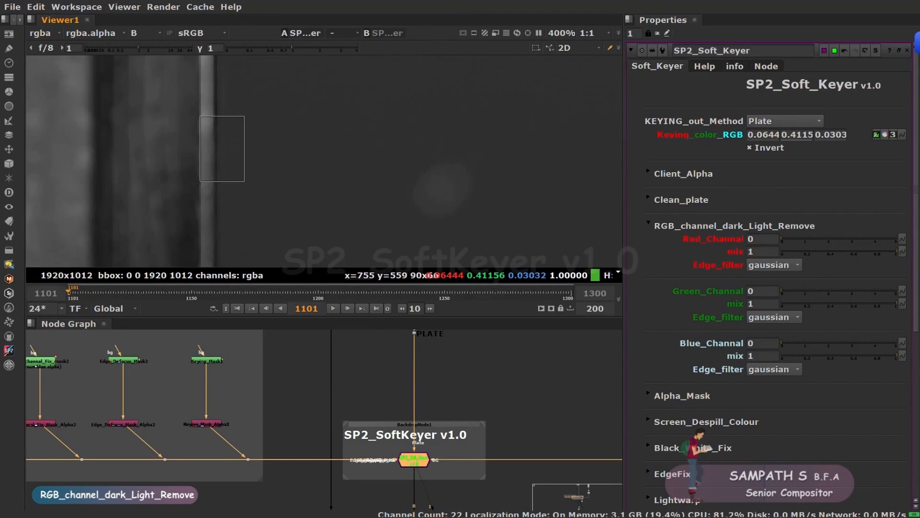
pyautogui.scroll(-3, 192, 183)
pyautogui.moveTo(575, 108); pyautogui.dragTo(144, 122, button='middle')
pyautogui.scroll(3, 144, 122)
pyautogui.moveTo(135, 119); pyautogui.dragTo(198, 266)
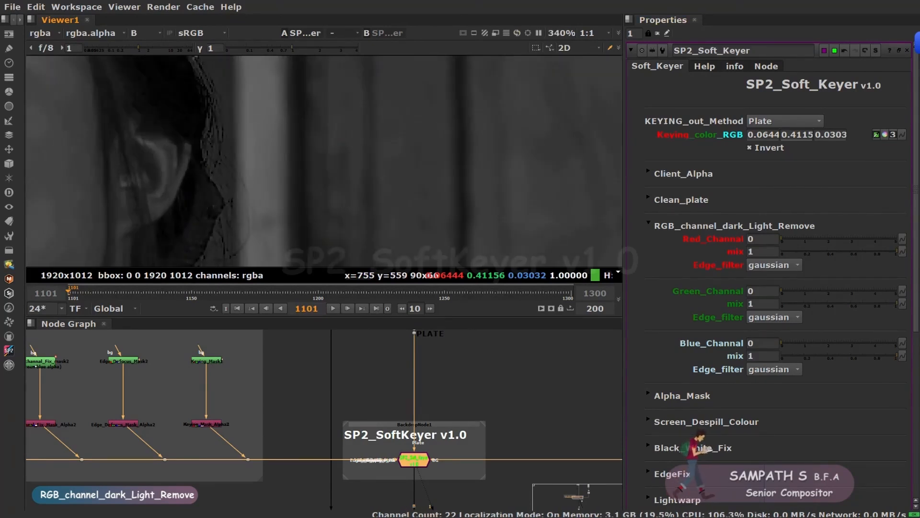
pyautogui.scroll(-6, 304, 197)
pyautogui.scroll(-3, 434, 126)
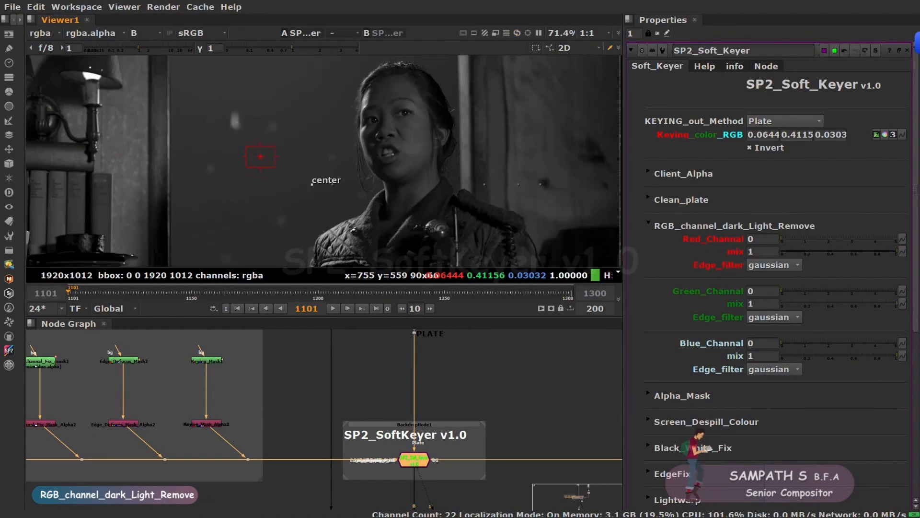
# Enable the red output channel on the RGB_channal_Fix_mask2 roto node and close its properties.
pyautogui.moveTo(288, 408); pyautogui.dragTo(528, 400, button='middle')
pyautogui.scroll(2, 279, 431)
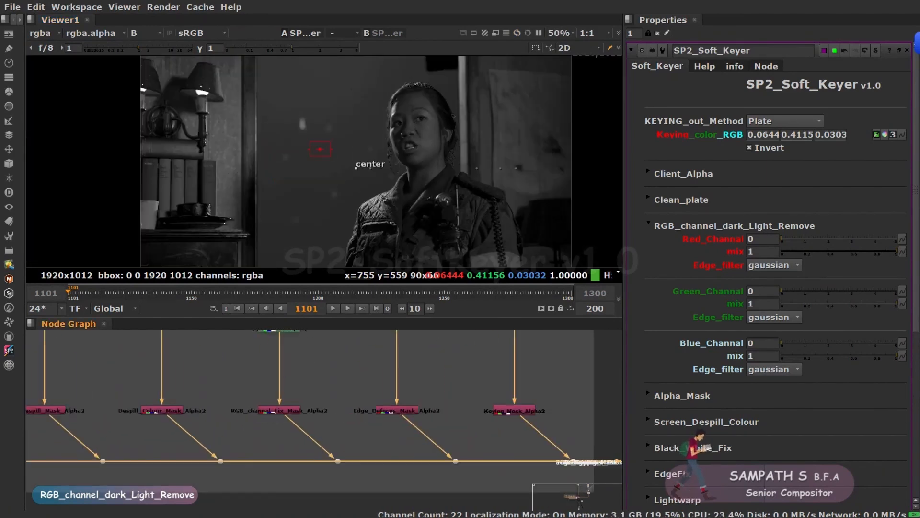
pyautogui.moveTo(289, 336); pyautogui.dragTo(288, 401, button='middle')
pyautogui.scroll(4, 289, 396)
pyautogui.doubleClick(281, 378)
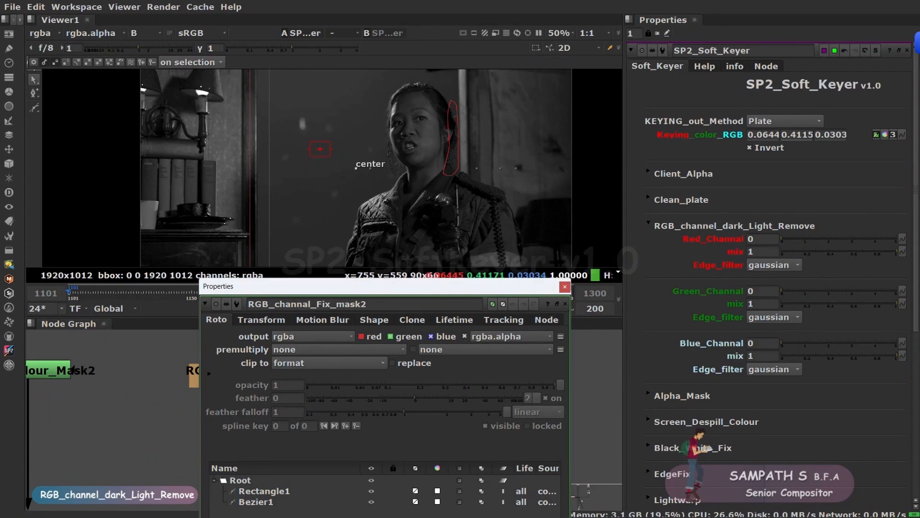
pyautogui.click(362, 336)
pyautogui.click(565, 286)
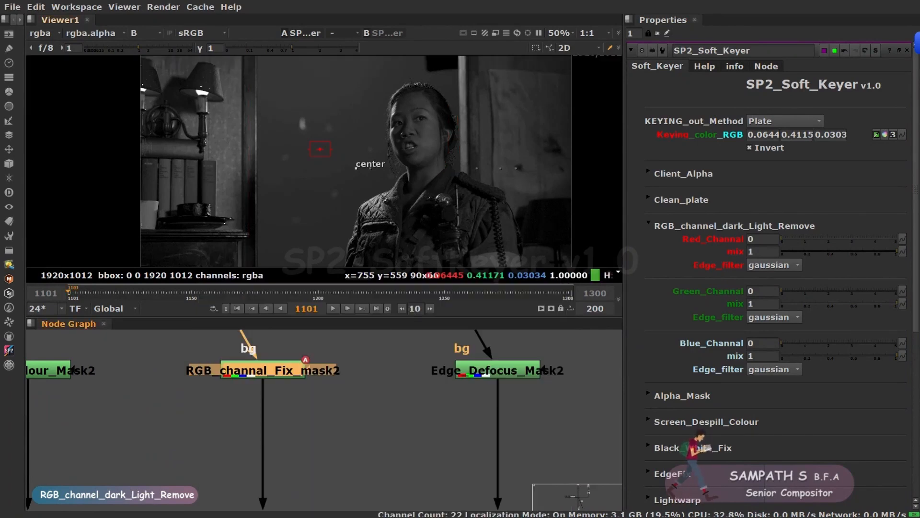
# Reopen the RGB_channal_Fix_mask2 properties beside the roto shape at the hair, and set Blue_Channel to 0.66.
pyautogui.doubleClick(273, 370)
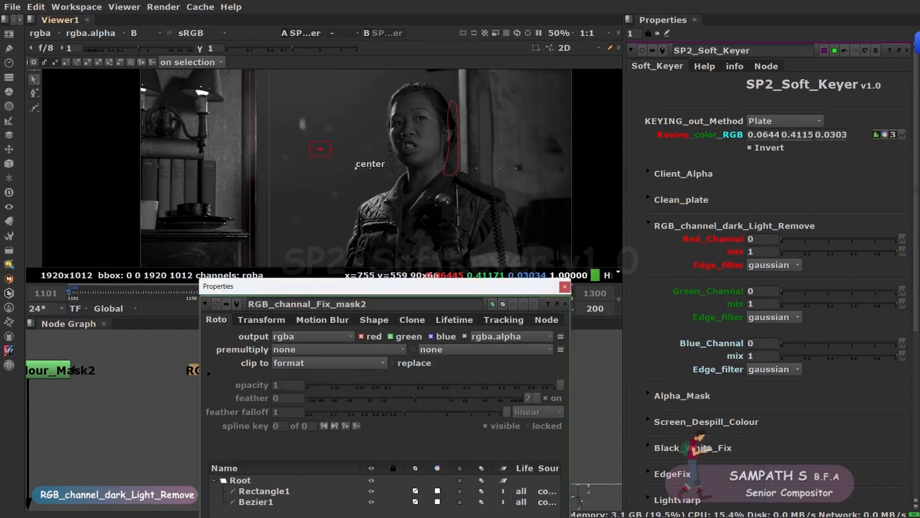
pyautogui.scroll(8, 470, 173)
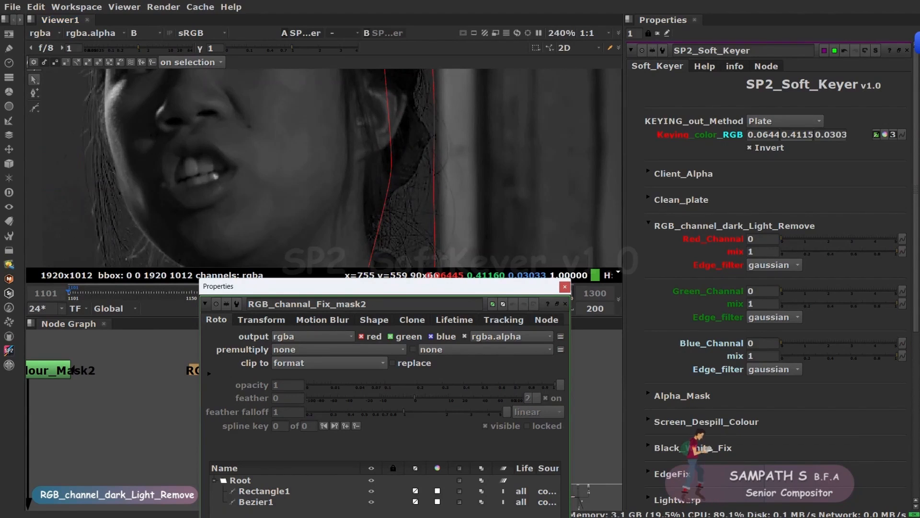
pyautogui.moveTo(287, 286); pyautogui.dragTo(193, 334)
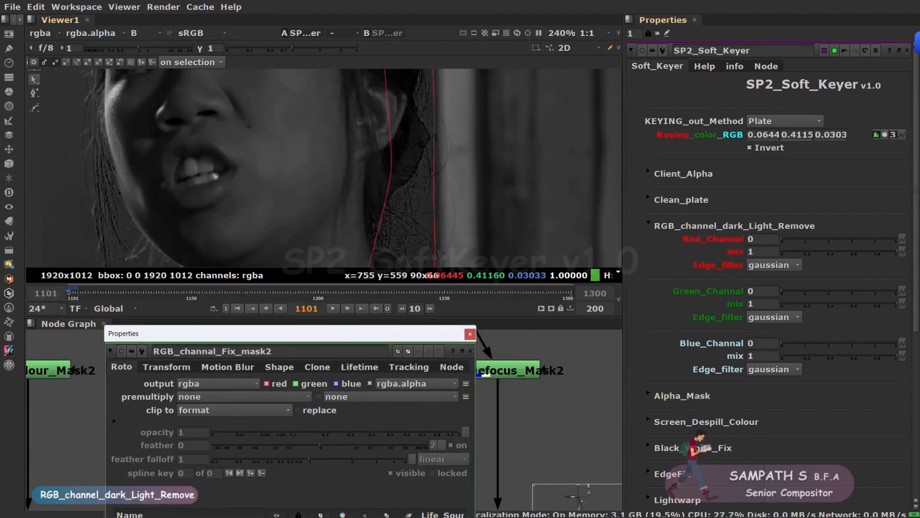
pyautogui.moveTo(782, 344)
pyautogui.mouseDown()
pyautogui.moveTo(810, 343)
pyautogui.moveTo(794, 343)
pyautogui.mouseUp()
pyautogui.scroll(6, 408, 200)
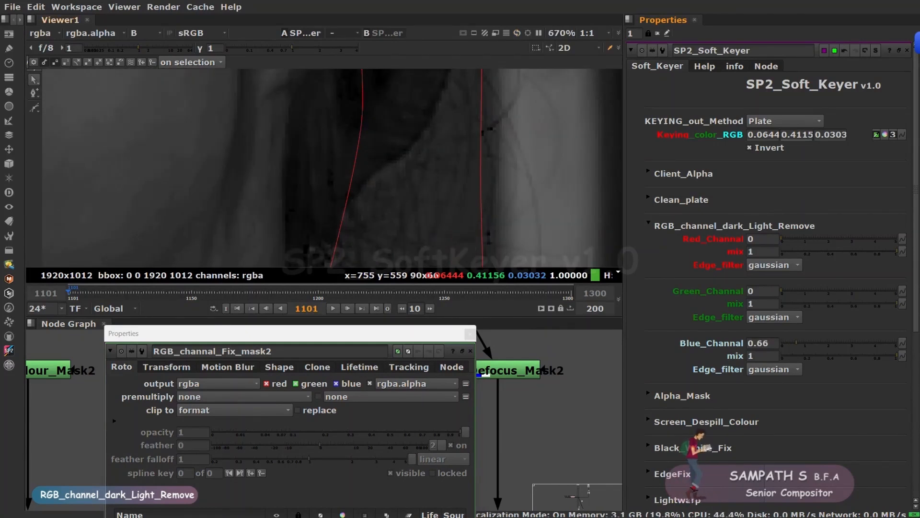
# Move the hair roto shape's outer edge point outward past the stray hairs and set Blue_Channel to 0.6.
pyautogui.click(357, 149)
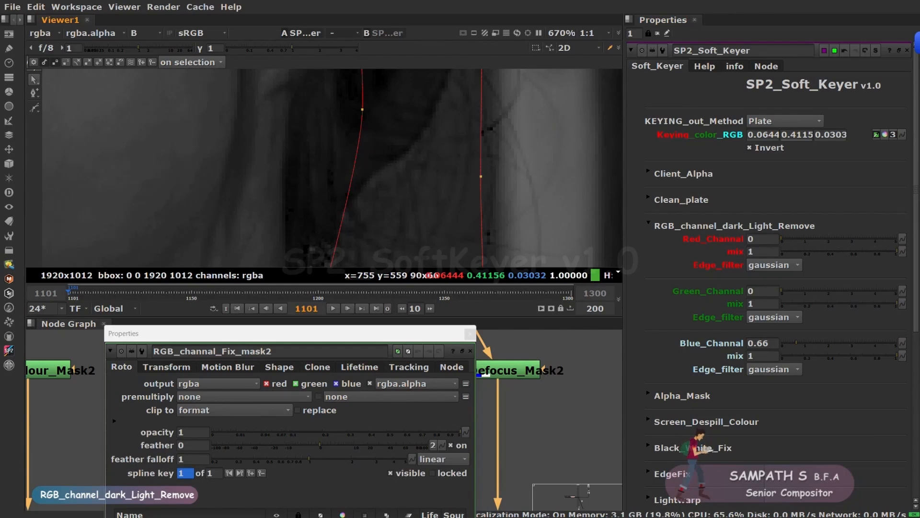
pyautogui.moveTo(481, 177); pyautogui.dragTo(501, 174)
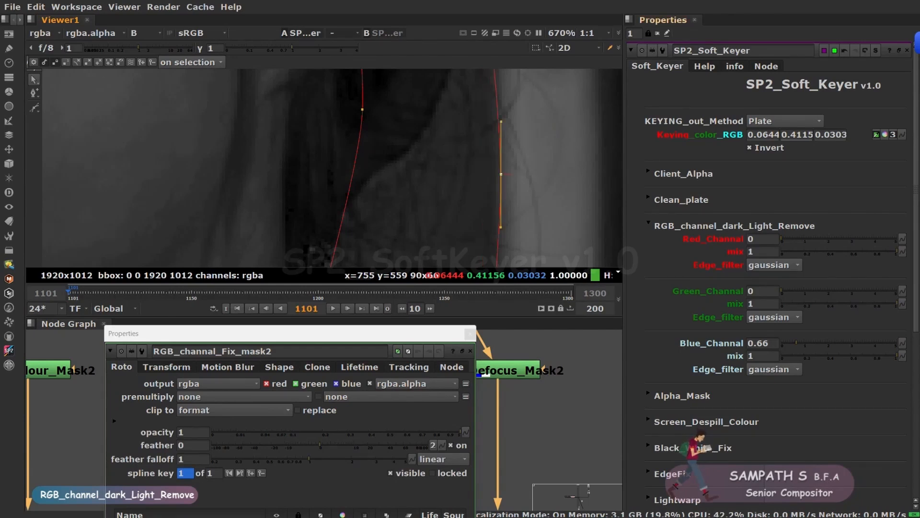
pyautogui.moveTo(797, 343); pyautogui.dragTo(789, 344)
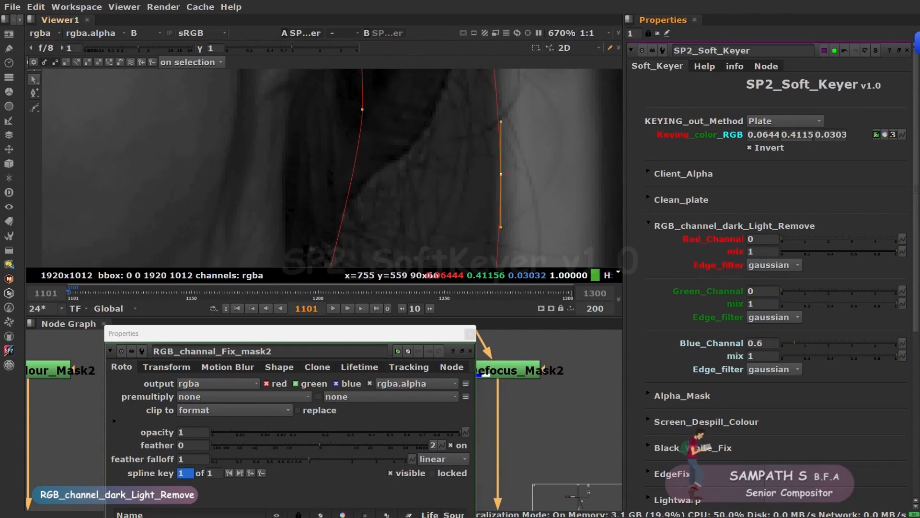
# Set Blue_Channel to 1.06 while checking the rectangular mask area along the green screen's frame edge.
pyautogui.press('f')
pyautogui.scroll(12, 261, 158)
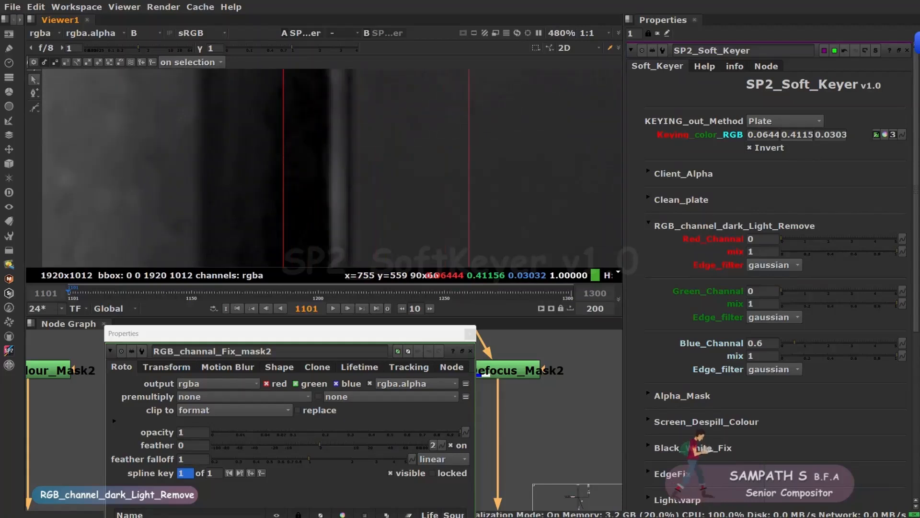
pyautogui.scroll(2, 337, 168)
pyautogui.moveTo(795, 343); pyautogui.dragTo(806, 344)
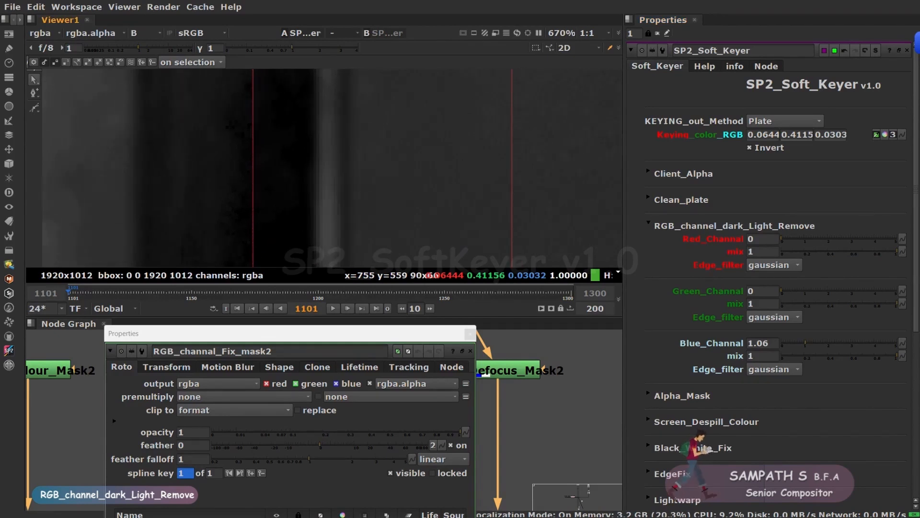
# Compare the blue channel with the full-colour plate at the frame edge, and close the roto mask properties.
pyautogui.press('b')
pyautogui.press('b')
pyautogui.press('b')
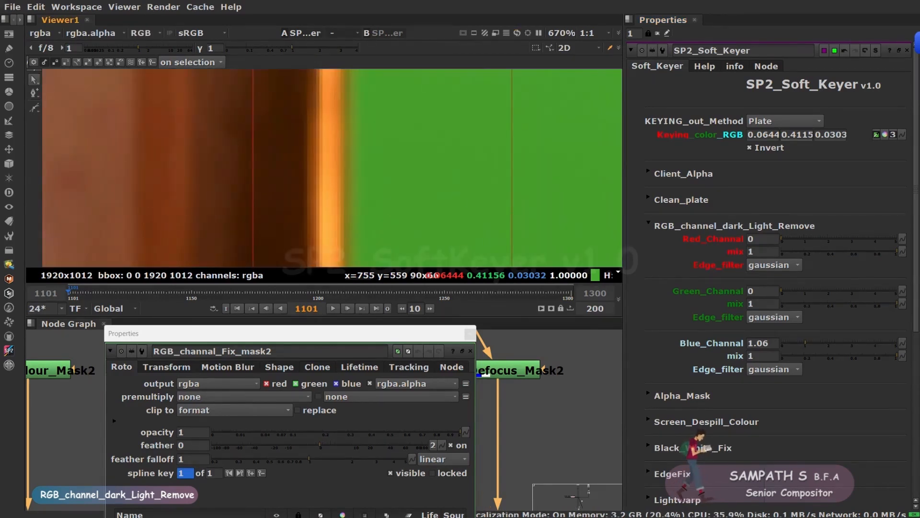
pyautogui.scroll(-2, 379, 168)
pyautogui.click(470, 334)
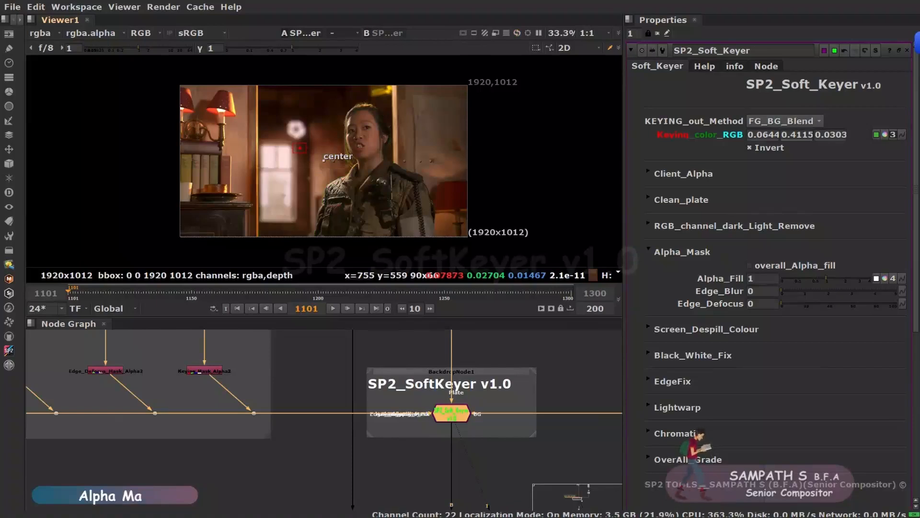
# Show the keyed shot's alpha channel around the hair and shoulder, and lower the viewer gamma to 0 to check for holes.
pyautogui.scroll(4, 324, 161)
pyautogui.press('a')
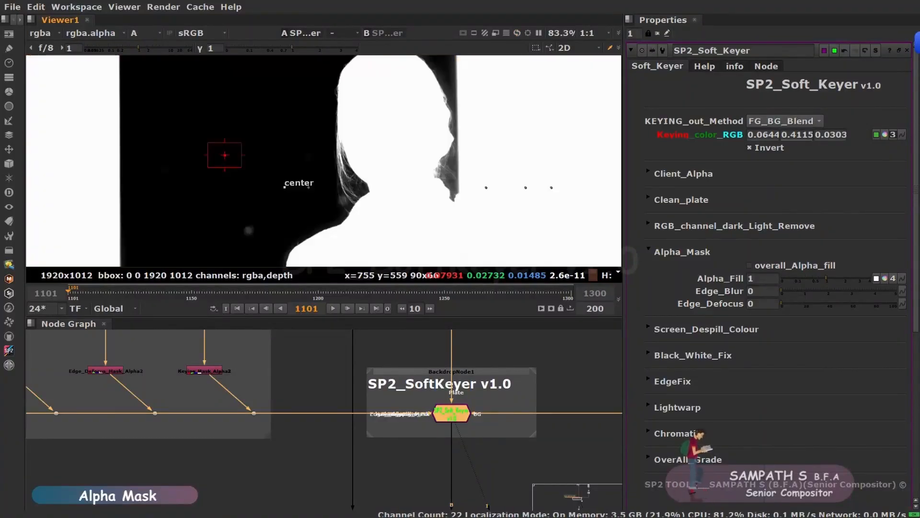
pyautogui.scroll(5, 342, 237)
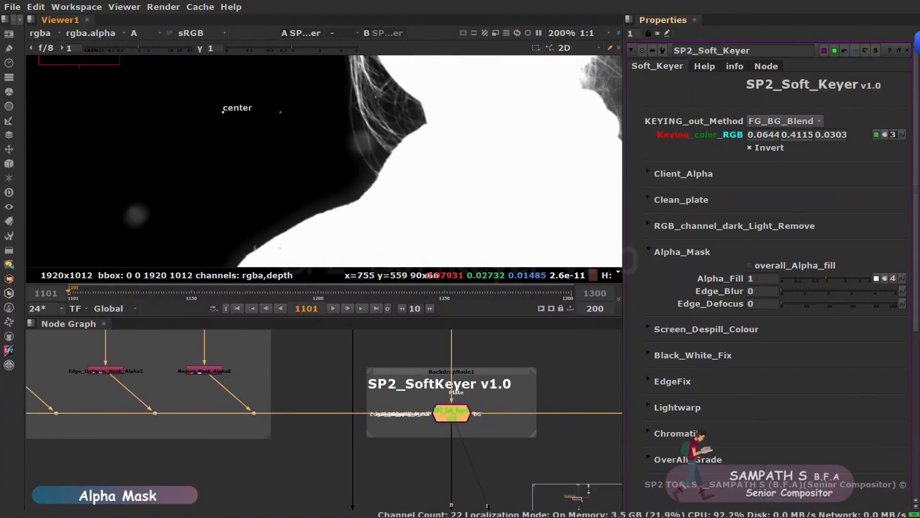
pyautogui.scroll(-3, 302, 252)
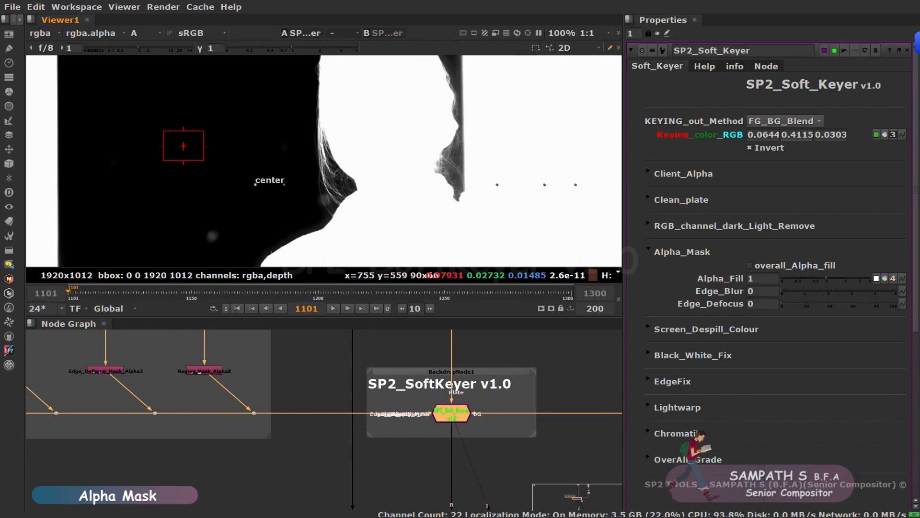
pyautogui.moveTo(292, 48); pyautogui.dragTo(232, 48)
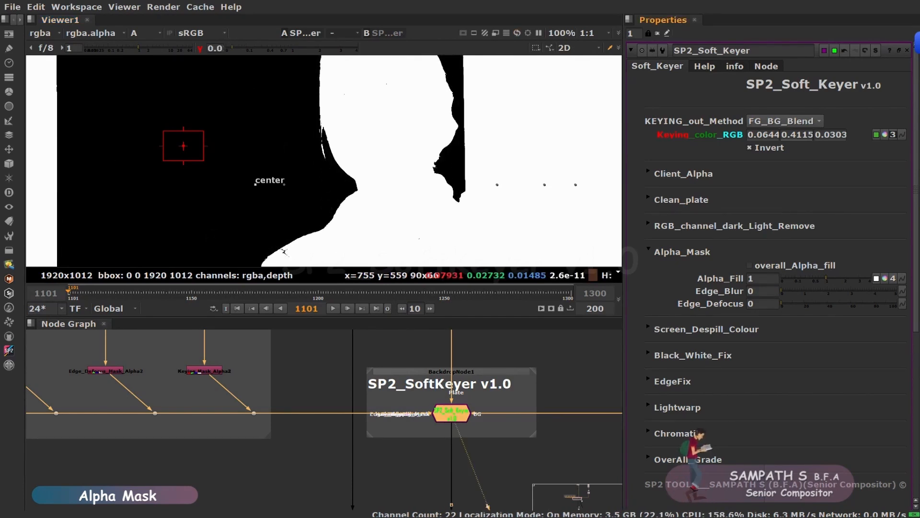
# Enable overall_Alpha_fill in the Alpha_Mask settings, reset the viewer gamma to 1, and inspect the matte edges.
pyautogui.click(750, 265)
pyautogui.click(200, 49)
pyautogui.scroll(2, 340, 173)
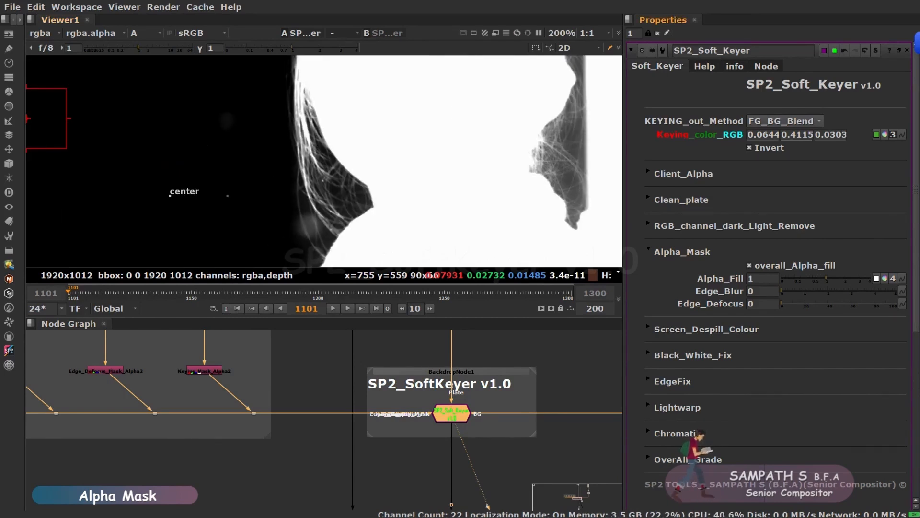
pyautogui.scroll(-5, 414, 172)
pyautogui.scroll(5, 344, 158)
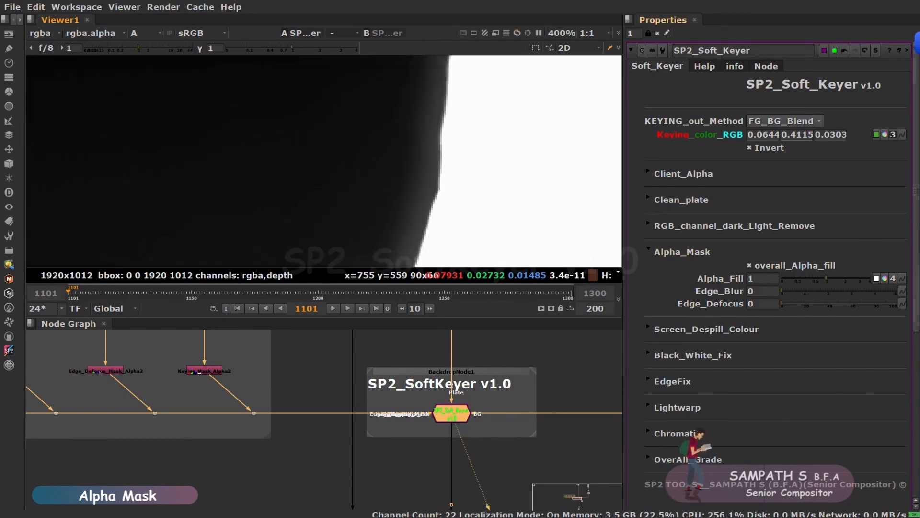
# Set Edge_Blur to 0.56 and Alpha_Fill to 1.3, and check the alpha of the fine hair strands.
pyautogui.moveTo(782, 291); pyautogui.dragTo(832, 278)
pyautogui.scroll(-6, 402, 158)
pyautogui.moveTo(460, 158); pyautogui.dragTo(323, 205, button='middle')
pyautogui.scroll(6, 323, 205)
pyautogui.scroll(4, 314, 206)
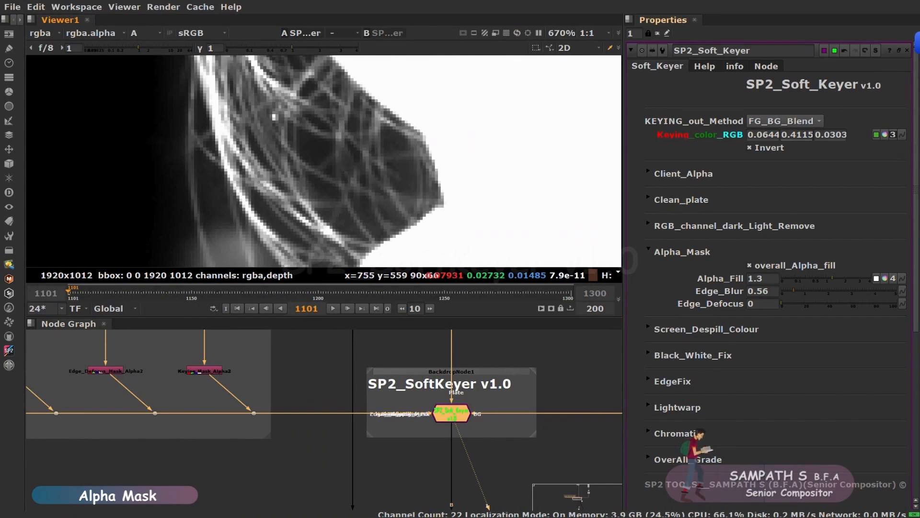
# Try different Alpha_Fill values on the hair matte, including 0.9, and leave it at 1.
pyautogui.click(758, 279)
pyautogui.press('Down')
pyautogui.press('Down')
pyautogui.press('Down')
pyautogui.press('Down')
pyautogui.press('Down')
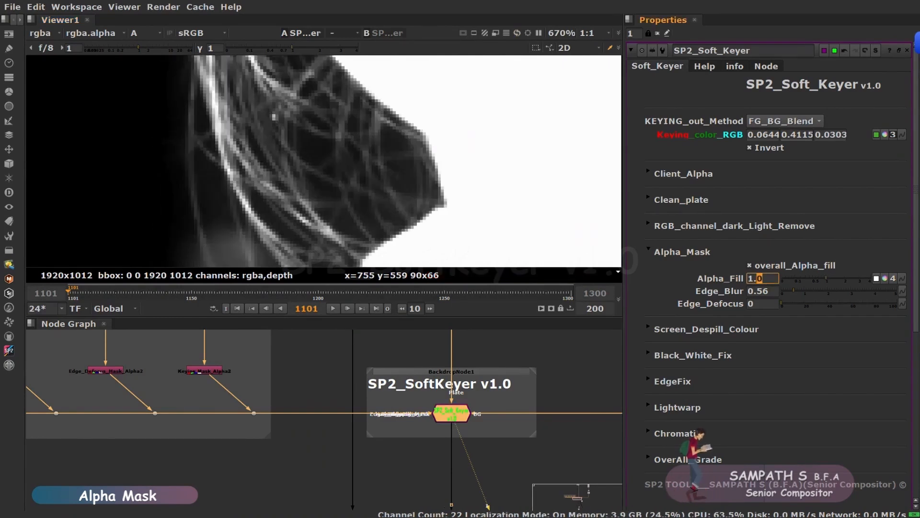
pyautogui.press('Up')
pyautogui.press('Up')
pyautogui.press('Up')
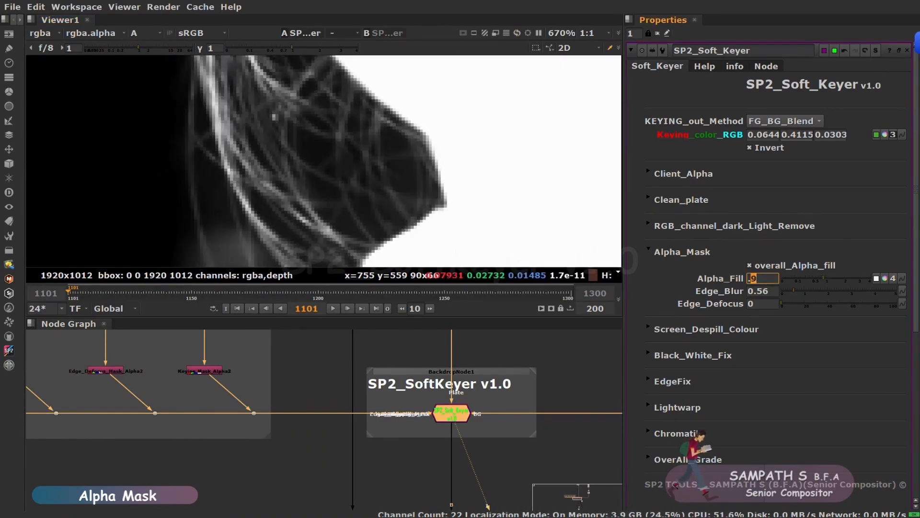
pyautogui.press('Down')
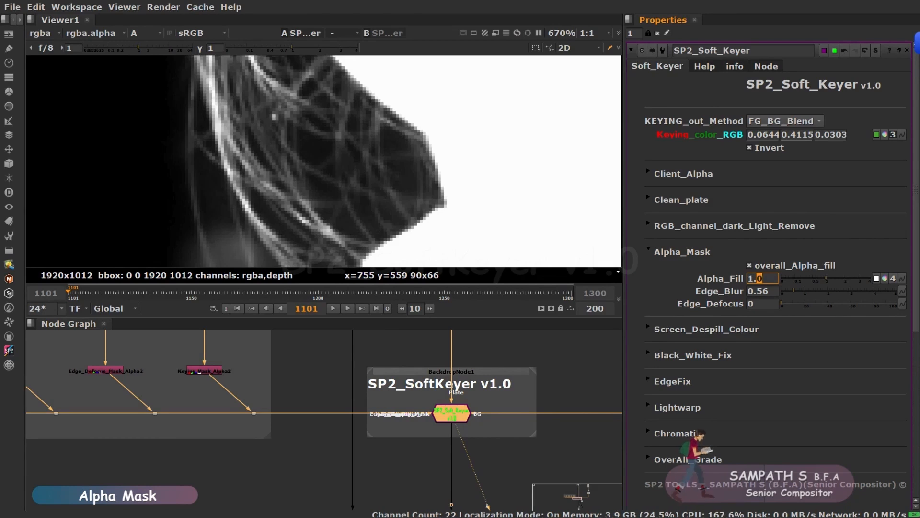
# Check the whole alpha matte with viewer gamma reset to 1 and gain at 40, toggling overall_Alpha_fill to compare.
pyautogui.scroll(-8, 410, 126)
pyautogui.press('f')
pyautogui.scroll(3, 298, 155)
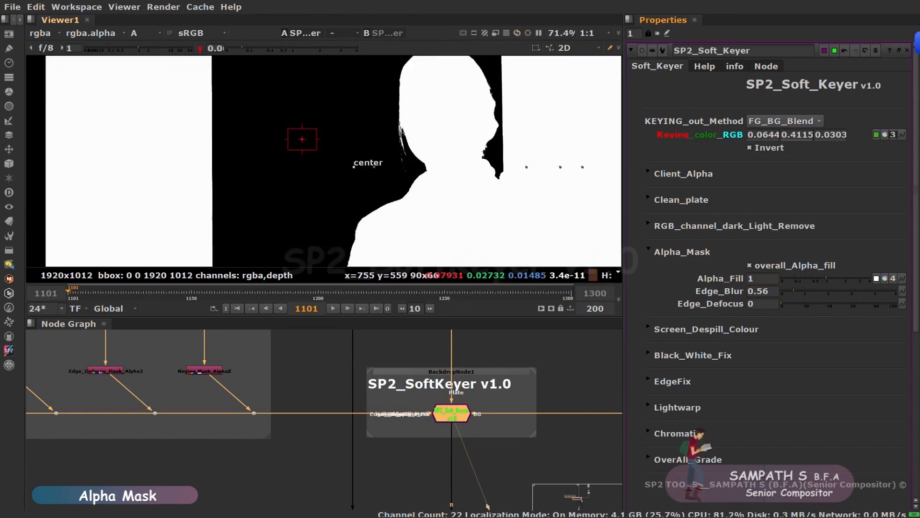
pyautogui.click(200, 48)
pyautogui.moveTo(139, 48); pyautogui.dragTo(186, 48)
pyautogui.click(750, 266)
pyautogui.click(750, 266)
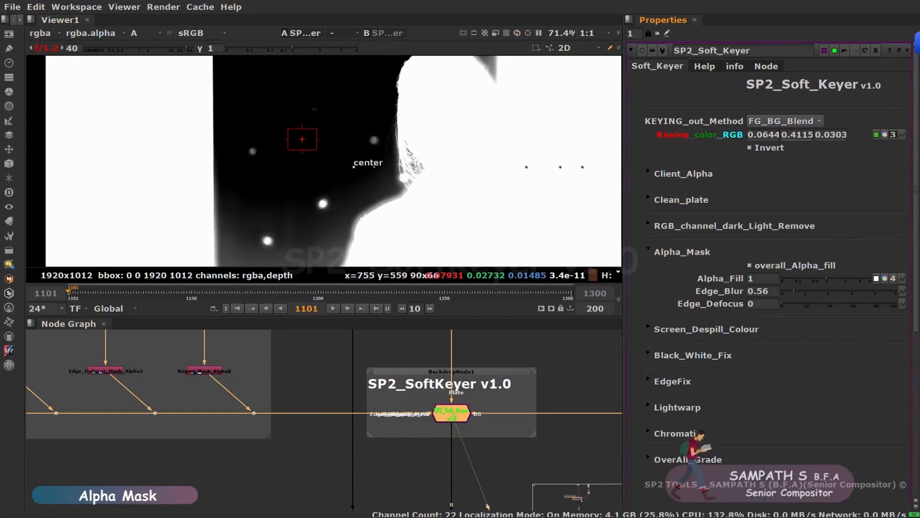
# Try Alpha_Fill values from 1.2 down to 0.4 on the alpha matte and return it to 1.
pyautogui.click(763, 278)
pyautogui.press('Up')
pyautogui.press('Up')
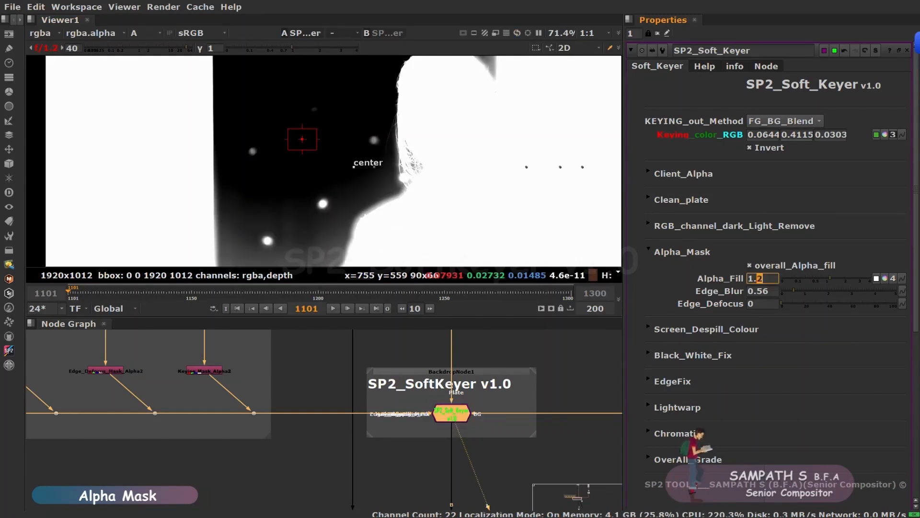
pyautogui.press('Down')
pyautogui.press('Down')
pyautogui.press('Down')
pyautogui.press('Down')
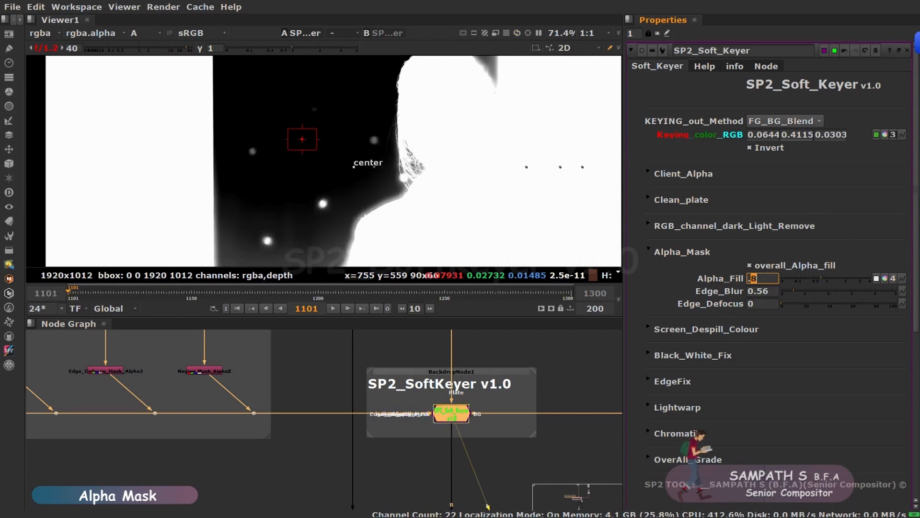
pyautogui.press('Down')
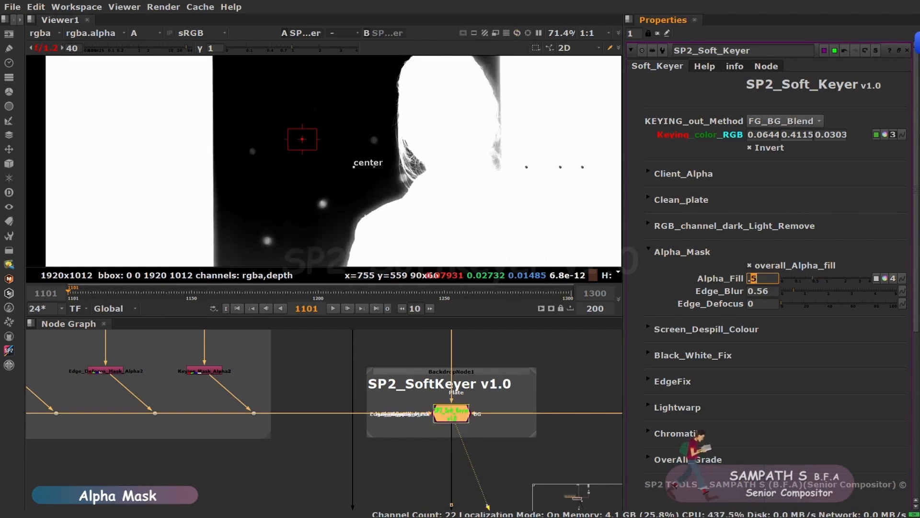
pyautogui.press('Down')
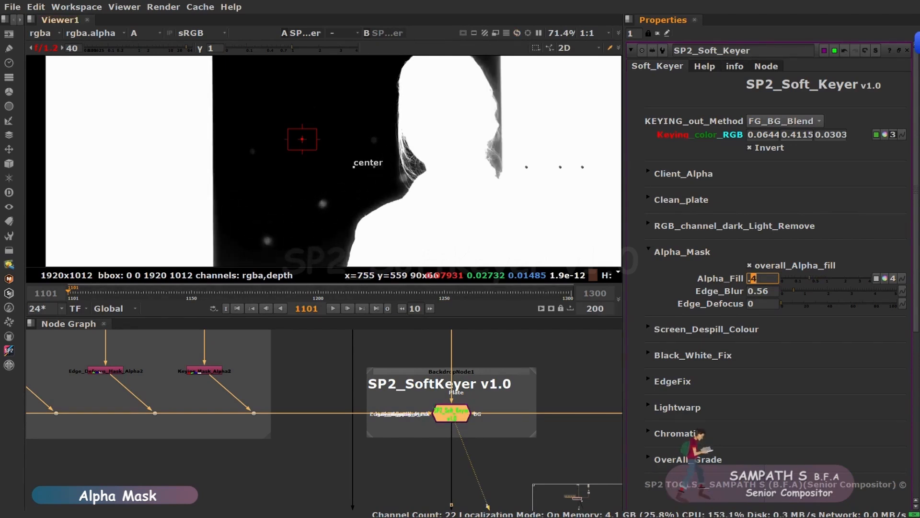
pyautogui.write('1')
pyautogui.press('Return')
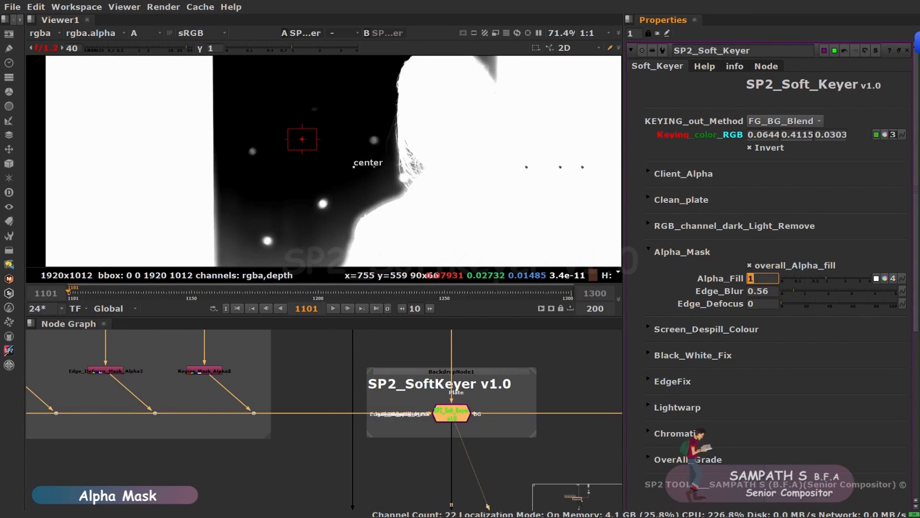
# Reset the viewer gain to 1 and compare the composite's colour and alpha views, close up and at full frame.
pyautogui.click(46, 47)
pyautogui.press('a')
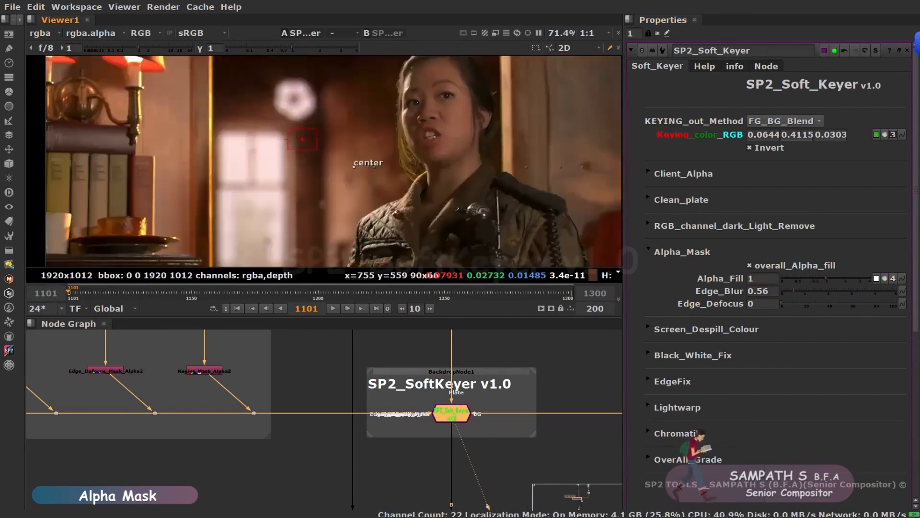
pyautogui.press('a')
pyautogui.press('a')
pyautogui.scroll(10, 408, 160)
pyautogui.press('a')
pyautogui.press('a')
pyautogui.press('f')
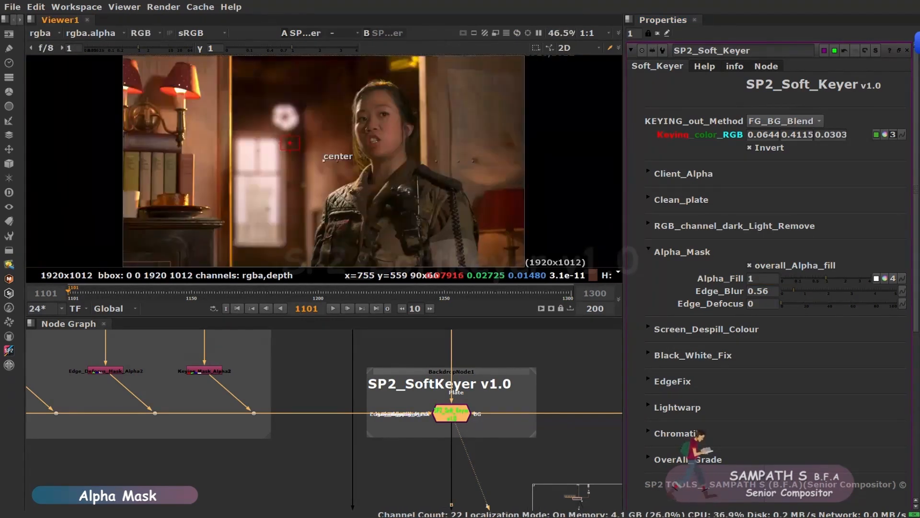
pyautogui.press('a')
pyautogui.press('a')
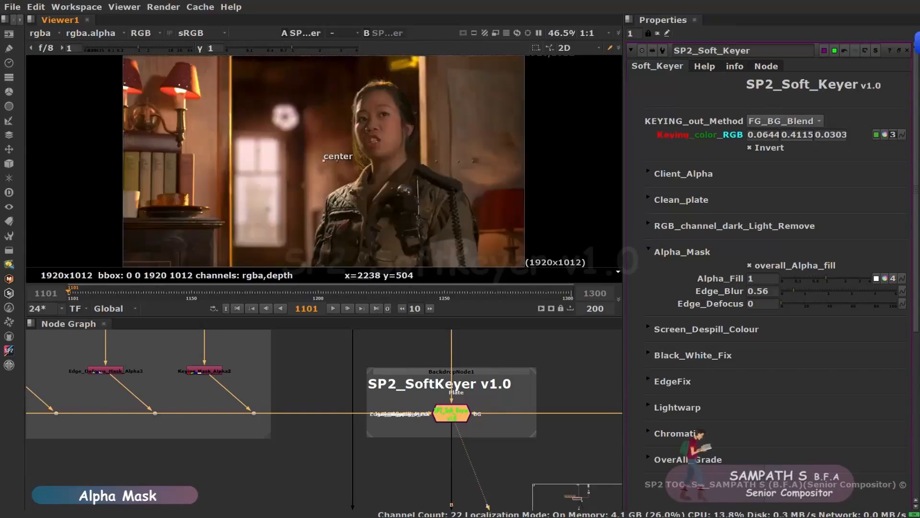
pyautogui.press('a')
pyautogui.press('a')
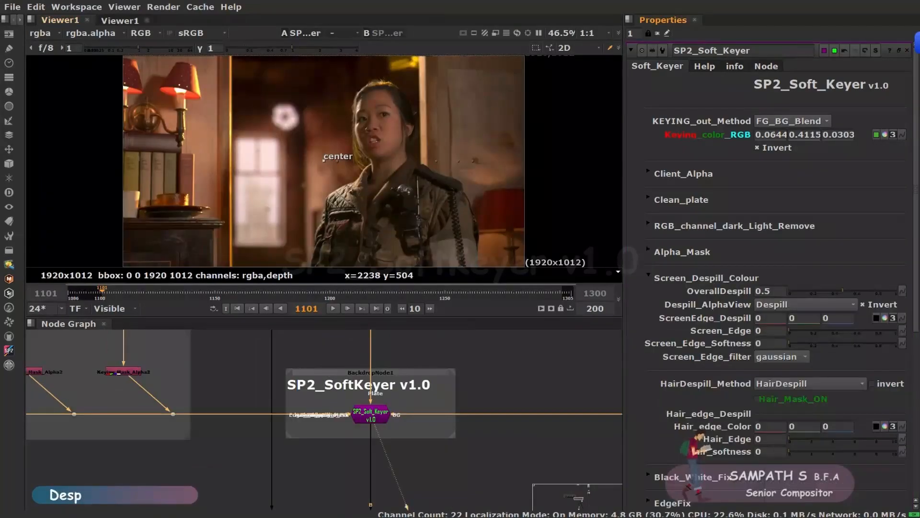
# Set OverallDespill to 0.3 in Screen_Despill_Colour, checking the hair strands and background colour up close.
pyautogui.scroll(12, 347, 154)
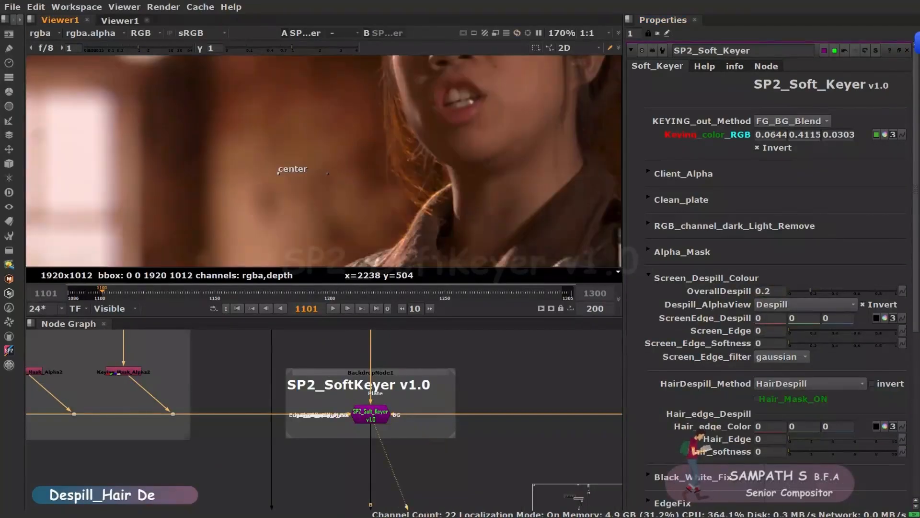
pyautogui.click(773, 291)
pyautogui.press('Up')
pyautogui.press('Up')
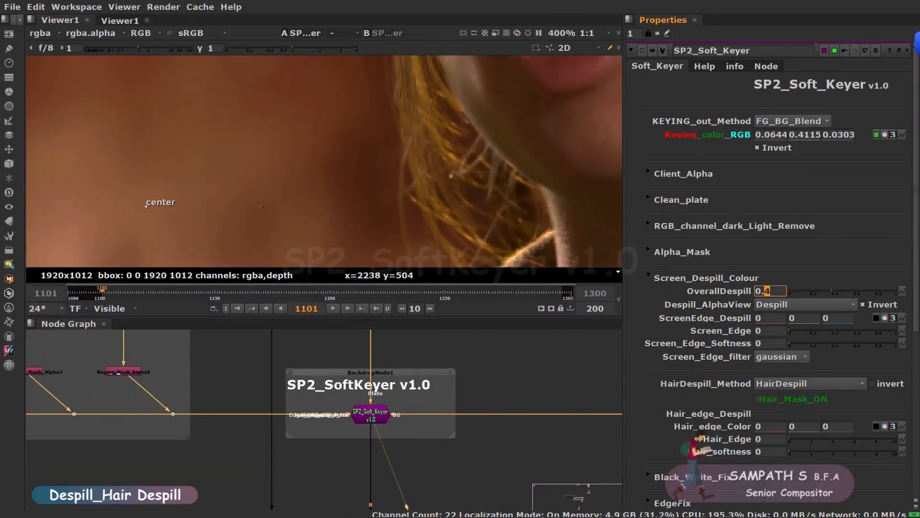
pyautogui.press('Down')
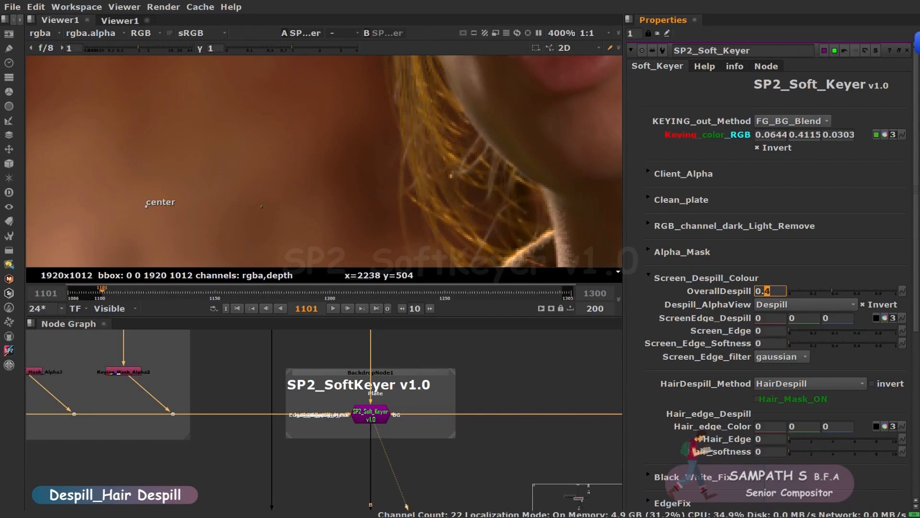
pyautogui.press('f')
pyautogui.scroll(18, 253, 177)
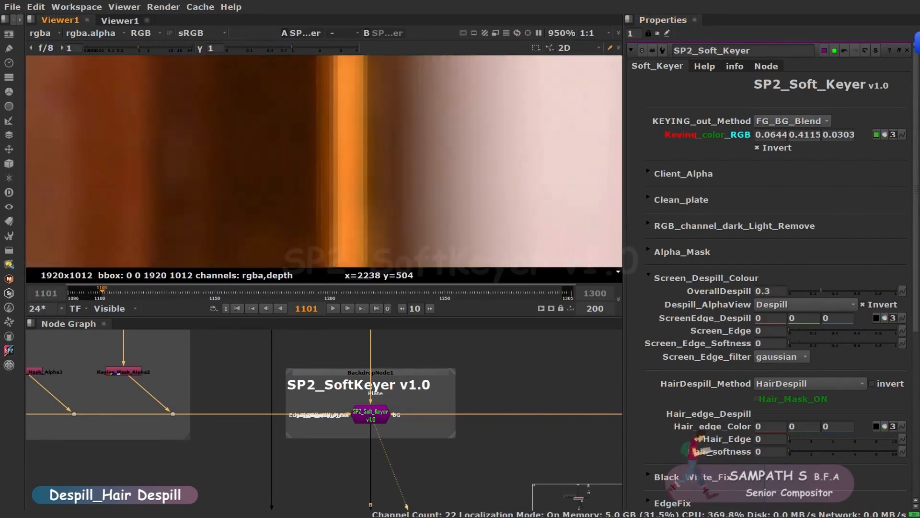
pyautogui.click(765, 291)
pyautogui.press('Down')
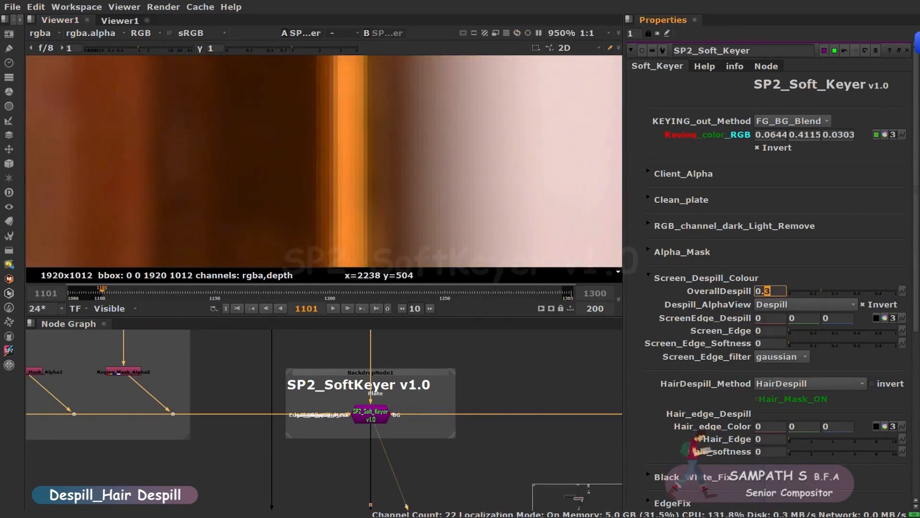
pyautogui.press('f')
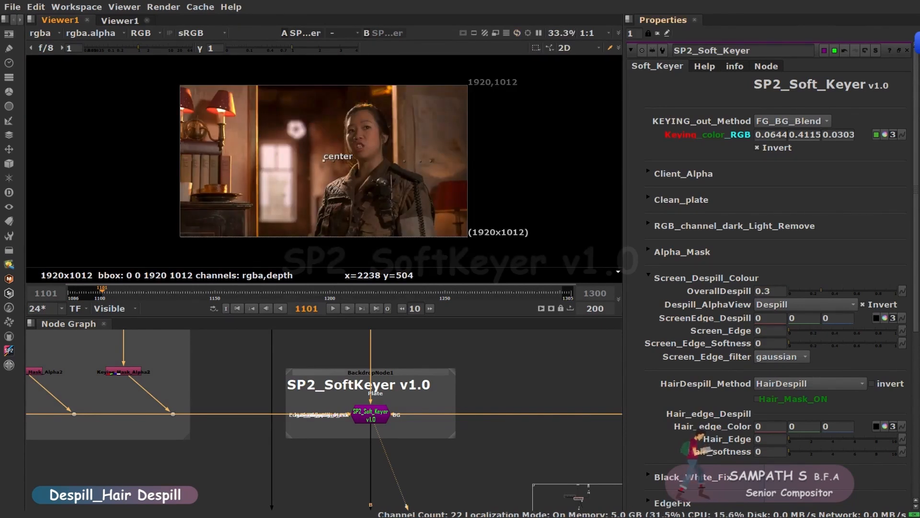
# Switch Despill_AlphaView to Despill_Alpha_view and set Screen_Edge to 0.265 and Screen_Edge_Softness to 0.245.
pyautogui.click(805, 304)
pyautogui.click(811, 319)
pyautogui.scroll(8, 373, 191)
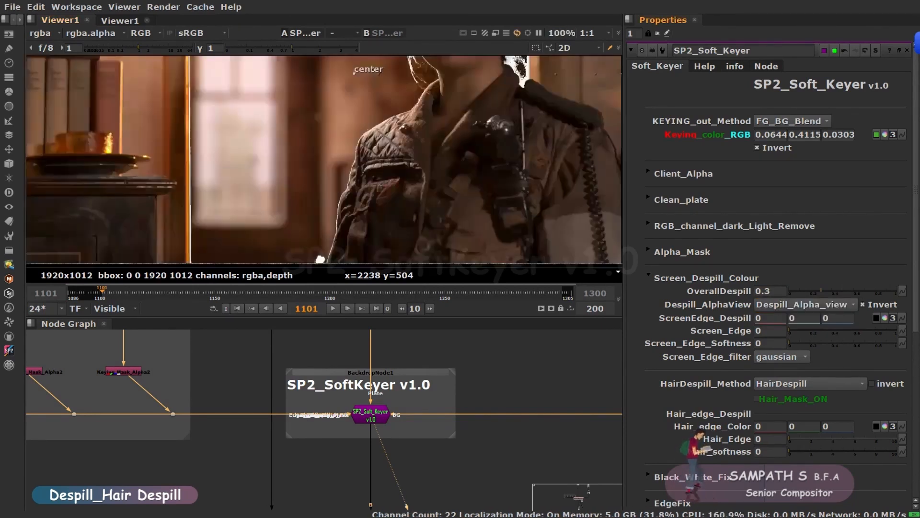
pyautogui.moveTo(790, 332); pyautogui.dragTo(816, 343)
pyautogui.scroll(-4, 336, 158)
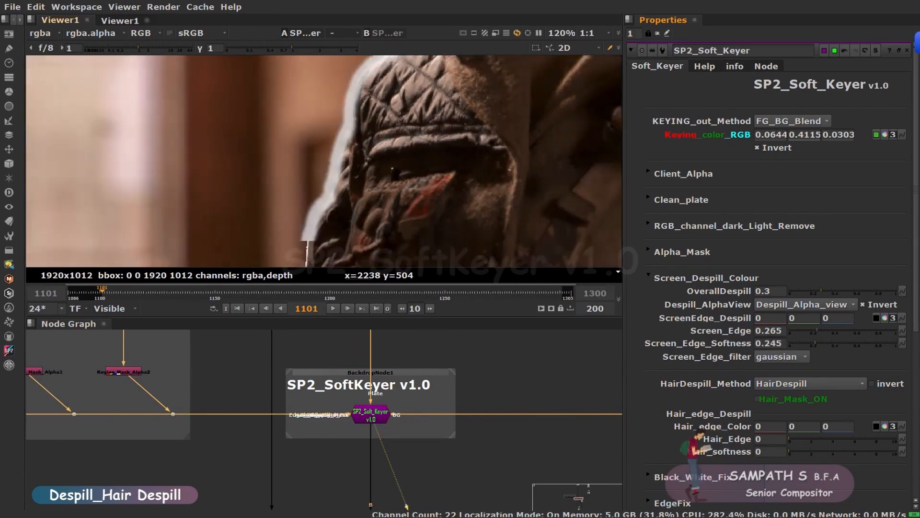
# Toggle the screen despill Invert option to compare the edge mask, and return Despill_AlphaView to Despill.
pyautogui.click(863, 305)
pyautogui.click(863, 304)
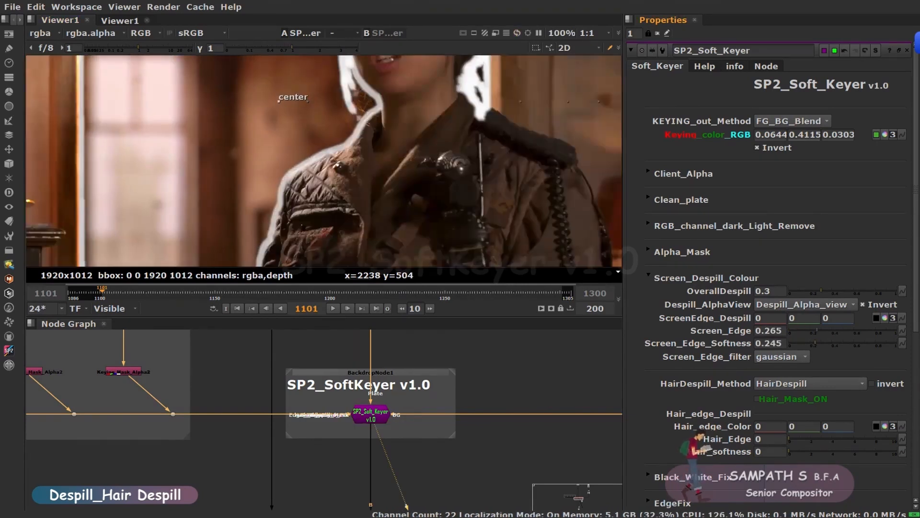
pyautogui.click(863, 305)
pyautogui.click(863, 305)
pyautogui.scroll(1, 292, 161)
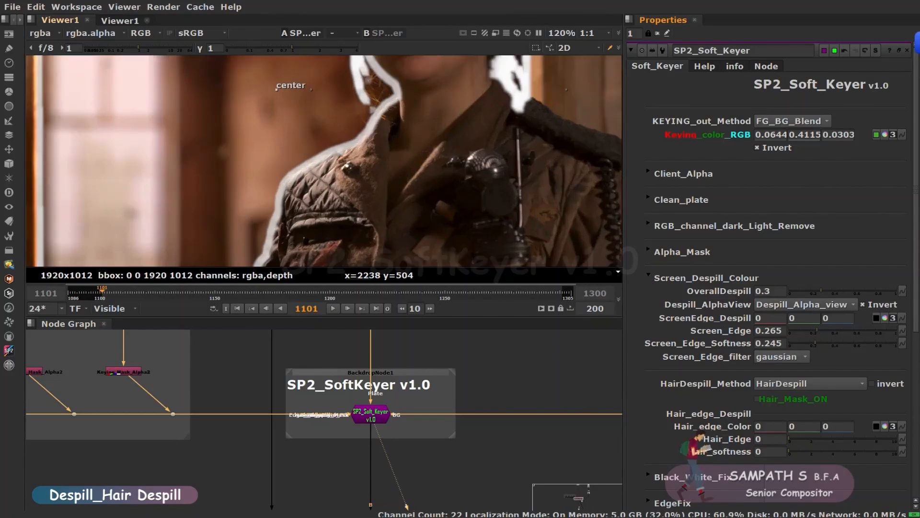
pyautogui.moveTo(297, 144); pyautogui.dragTo(283, 257, button='middle')
pyautogui.click(805, 305)
pyautogui.click(808, 291)
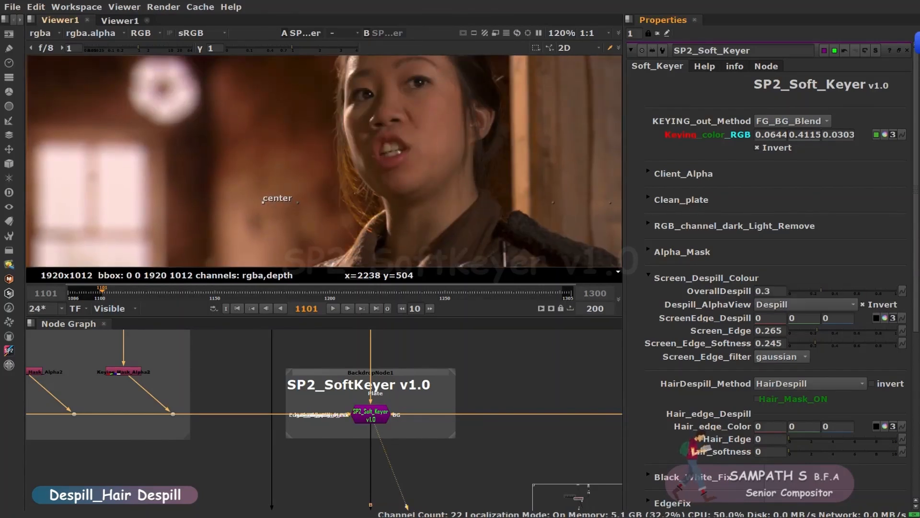
# Set the green value of ScreenEdge_Despill to 0.1 while viewing the jacket's shoulder edge.
pyautogui.scroll(8, 346, 240)
pyautogui.click(804, 318)
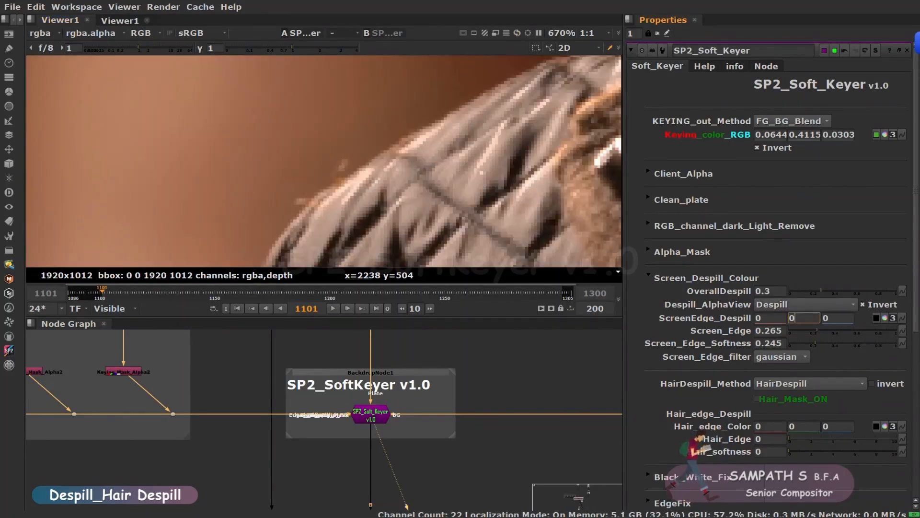
pyautogui.press('Down')
pyautogui.press('Down')
pyautogui.press('Up')
pyautogui.press('Up')
pyautogui.press('Up')
# Try a ScreenEdge_Despill red value of -0.1 and a blue value of 1 on the shoulder edge.
pyautogui.click(769, 318)
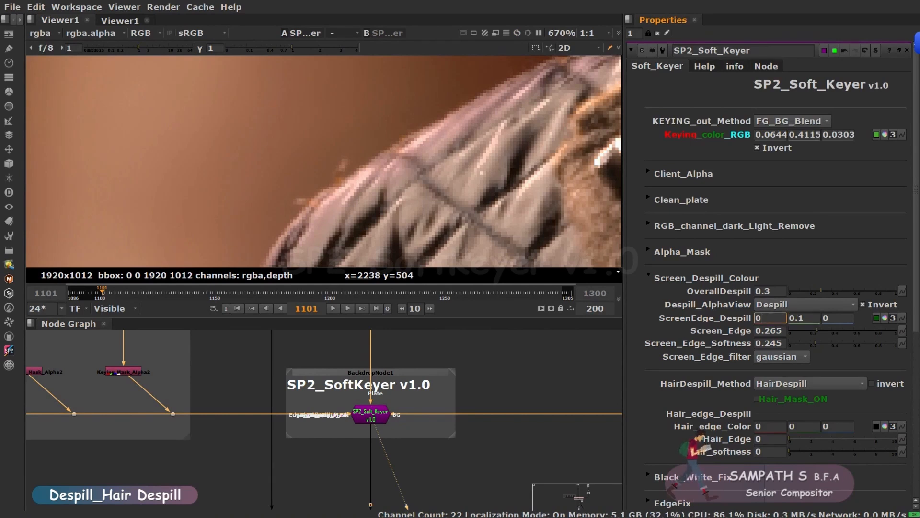
pyautogui.press('Up')
pyautogui.press('Down')
pyautogui.press('Down')
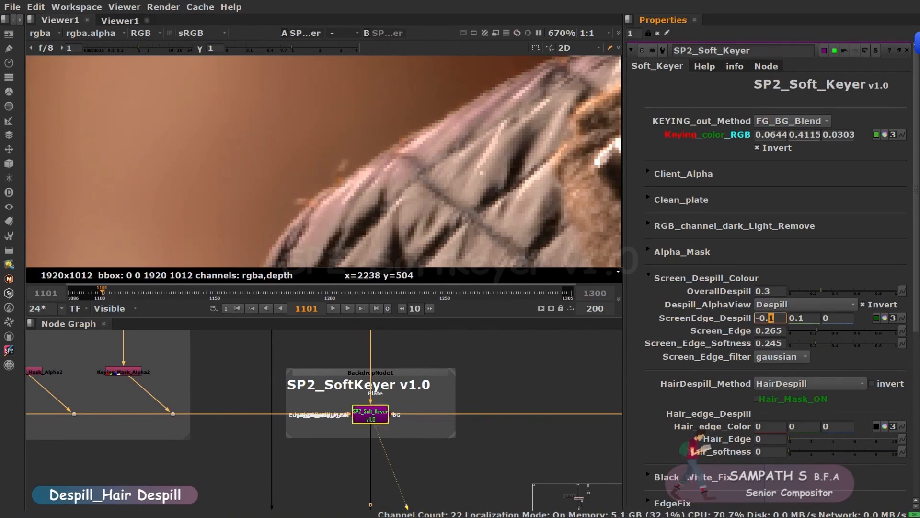
pyautogui.click(833, 318)
pyautogui.press('Up')
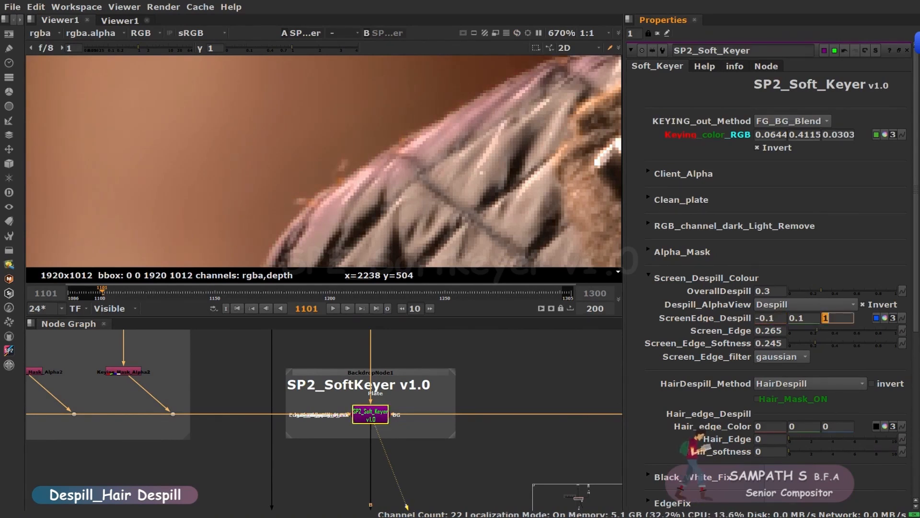
pyautogui.press('Down')
pyautogui.press('Down')
pyautogui.press('Down')
pyautogui.press('Down')
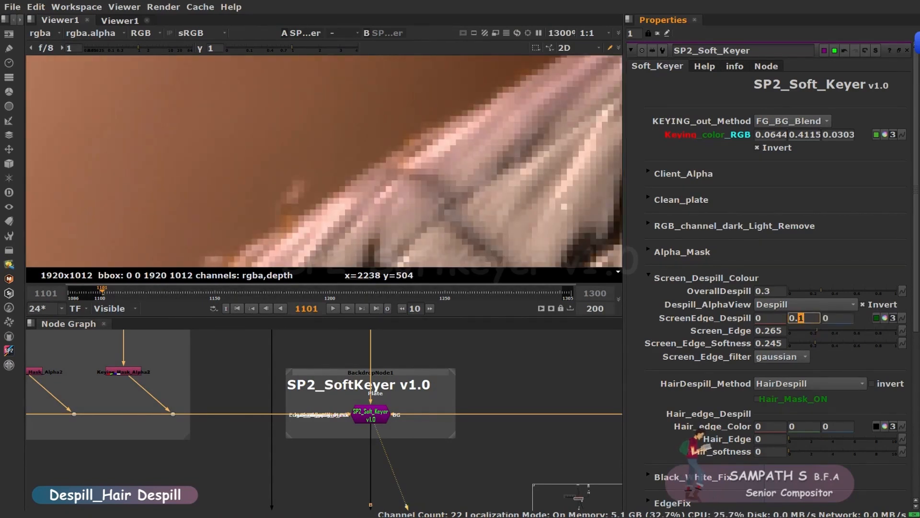
# Set Screen_Edge to 0.18 and Screen_Edge_Softness to 0.25, and bring ScreenEdge_Despill green back to 0.1 after trying higher values.
pyautogui.moveTo(816, 343)
pyautogui.mouseDown()
pyautogui.moveTo(831, 343)
pyautogui.moveTo(804, 343)
pyautogui.moveTo(847, 331)
pyautogui.moveTo(804, 330)
pyautogui.mouseUp()
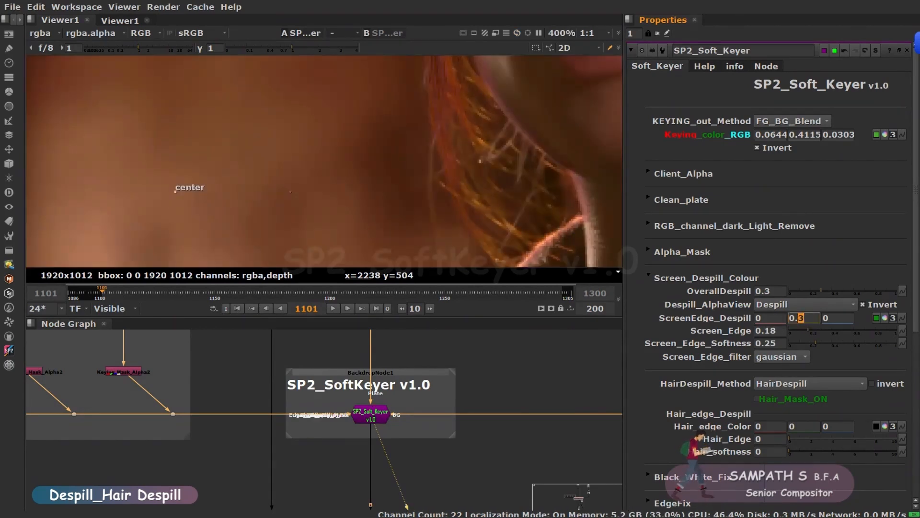
pyautogui.press('Up')
pyautogui.press('Down')
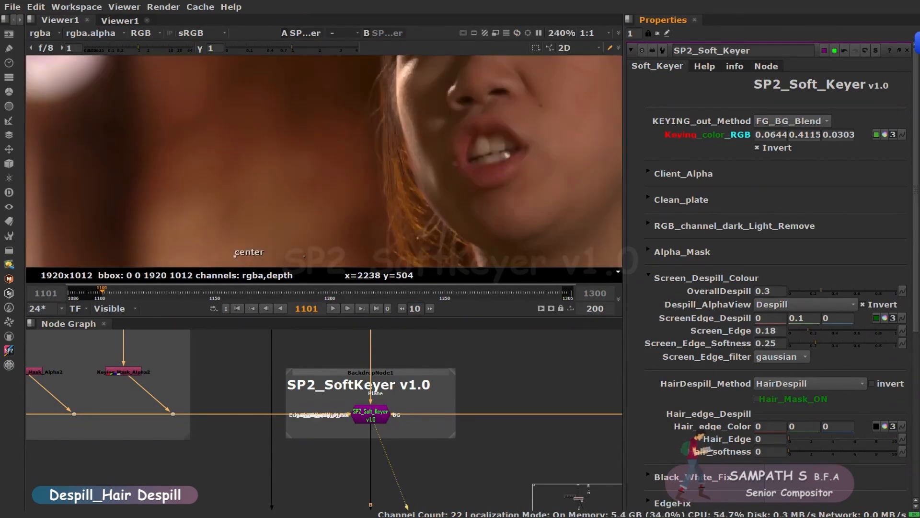
# Compare the despilled result with the original by switching KEYING_out_Method to Plate and back to FG_BG_Blend.
pyautogui.click(791, 121)
pyautogui.click(781, 94)
pyautogui.click(791, 121)
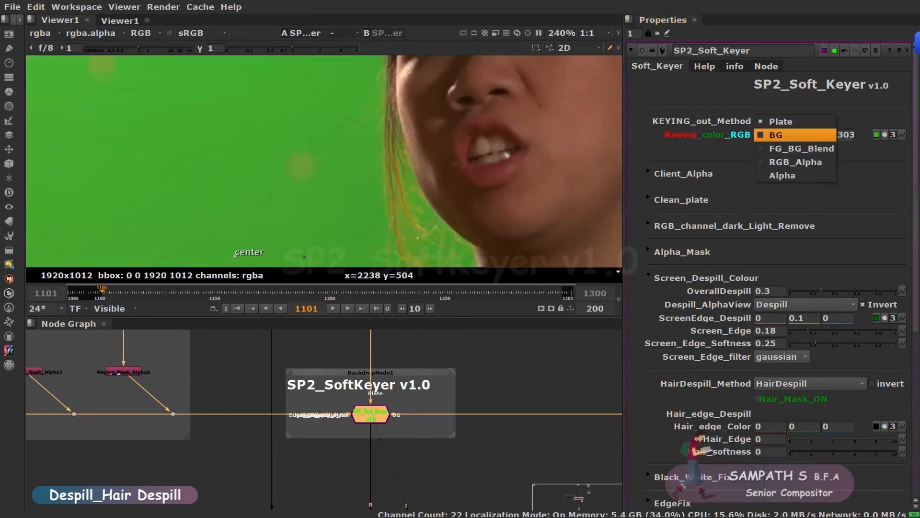
pyautogui.click(796, 149)
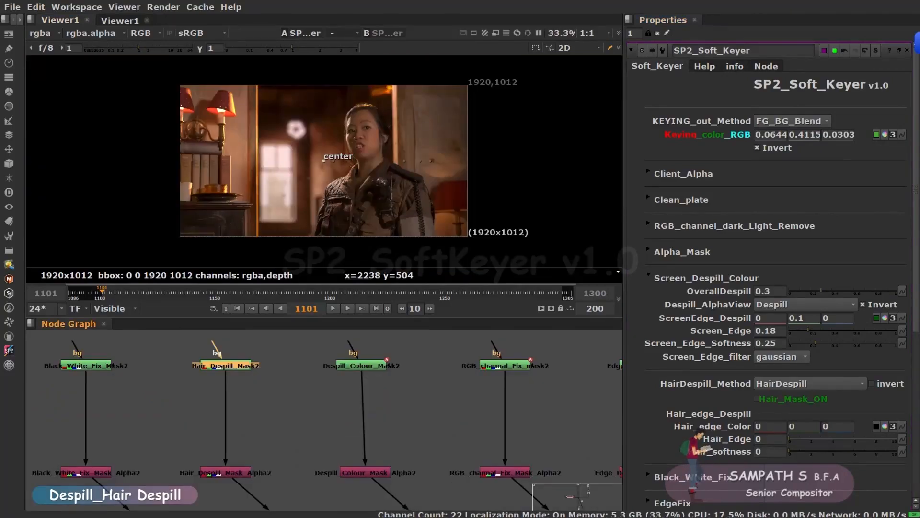
# Open the Hair_Despill_Mask2 node's properties and switch HairDespill_Method to the HairDespill_overall edge option.
pyautogui.doubleClick(225, 366)
pyautogui.moveTo(389, 188); pyautogui.dragTo(705, 65)
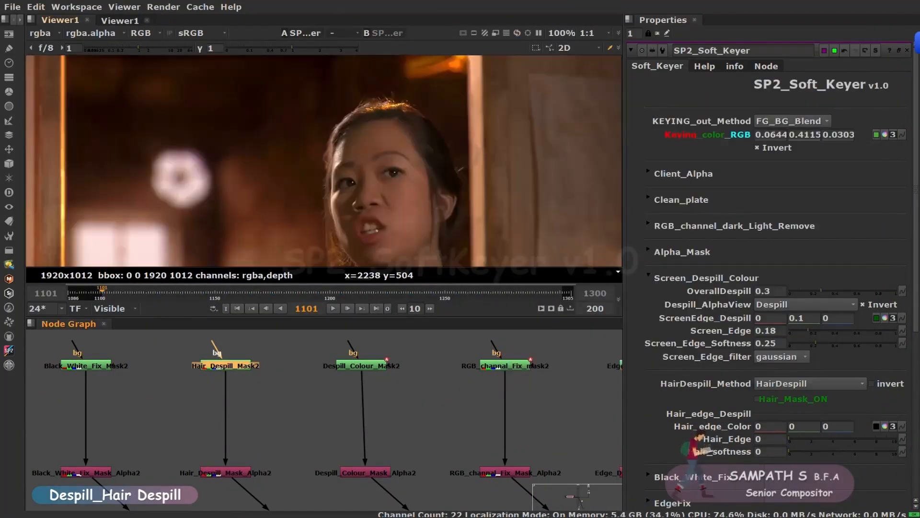
pyautogui.click(811, 383)
pyautogui.click(815, 397)
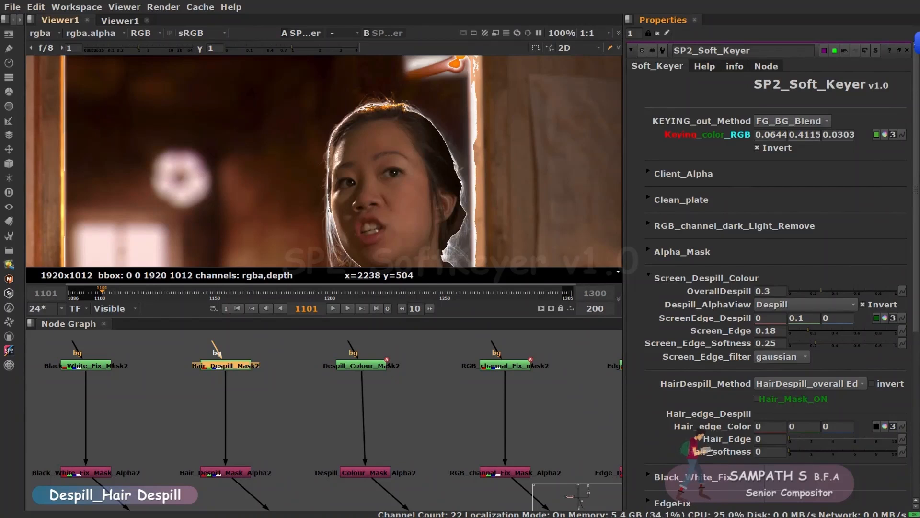
# Set Hair_Edge to 1.05 and the hair softness to 1.6, checking the mask around the head and shoulders.
pyautogui.moveTo(343, 239); pyautogui.dragTo(381, 142, button='middle')
pyautogui.scroll(1, 381, 142)
pyautogui.moveTo(790, 439); pyautogui.dragTo(807, 452)
pyautogui.scroll(-5, 337, 137)
pyautogui.moveTo(337, 137); pyautogui.dragTo(296, 145, button='middle')
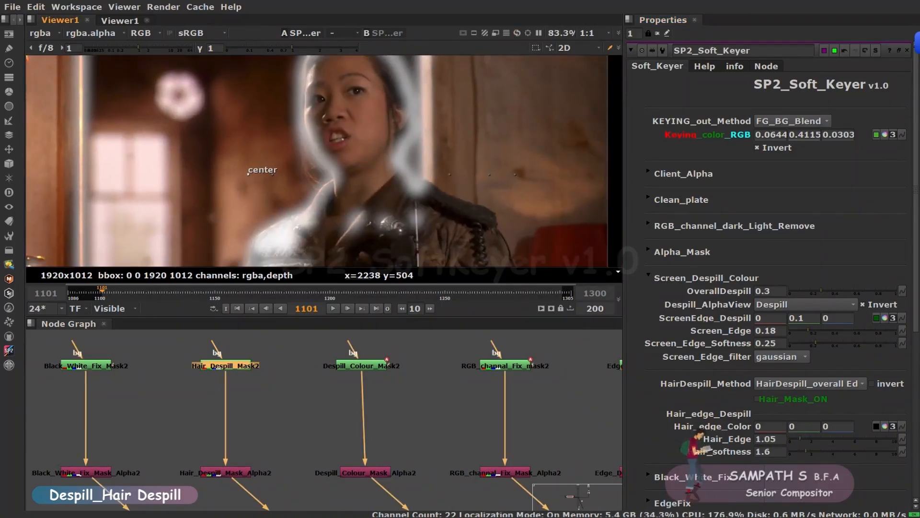
# Compare the hair despill mask with invert off and on, leaving invert enabled.
pyautogui.click(872, 383)
pyautogui.click(872, 383)
pyautogui.click(872, 383)
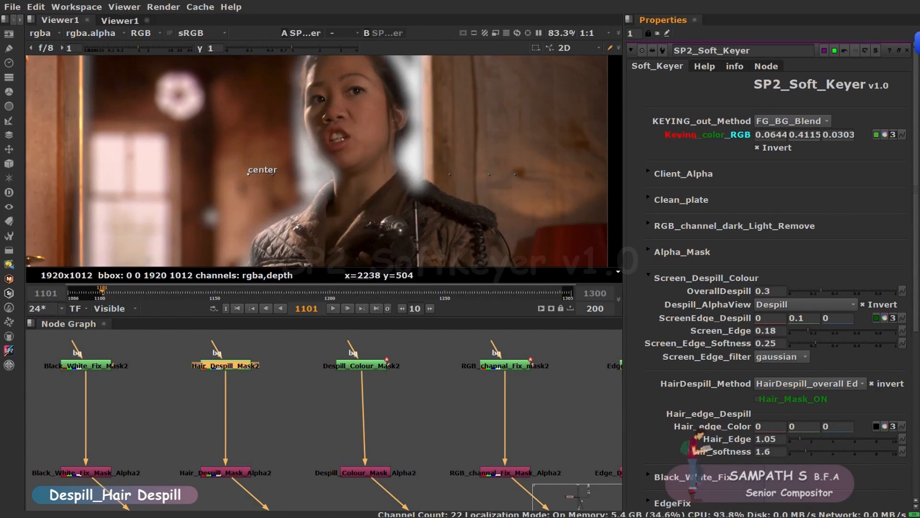
pyautogui.click(872, 383)
pyautogui.click(872, 383)
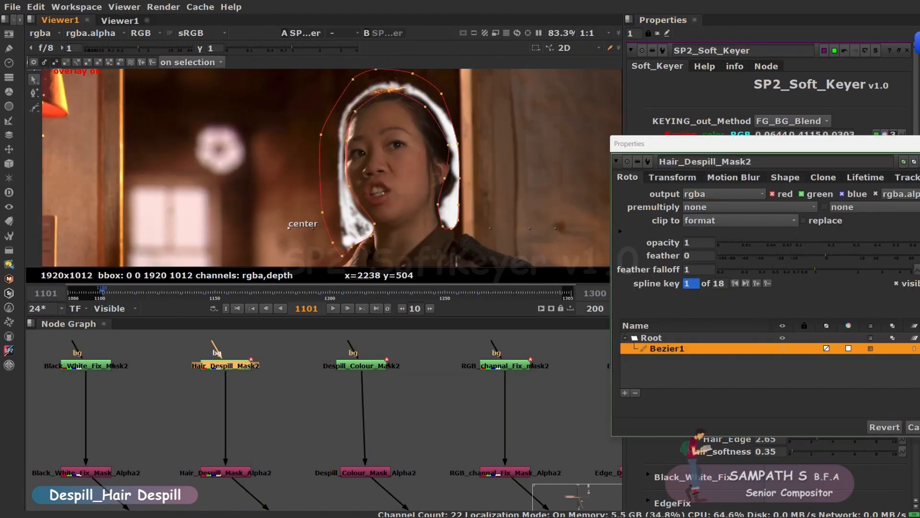
# Add a Blur node after Hair_Despill_Mask2 with a size of 19.6, and close both floating property windows.
pyautogui.moveTo(716, 147); pyautogui.dragTo(565, 297)
pyautogui.press('b')
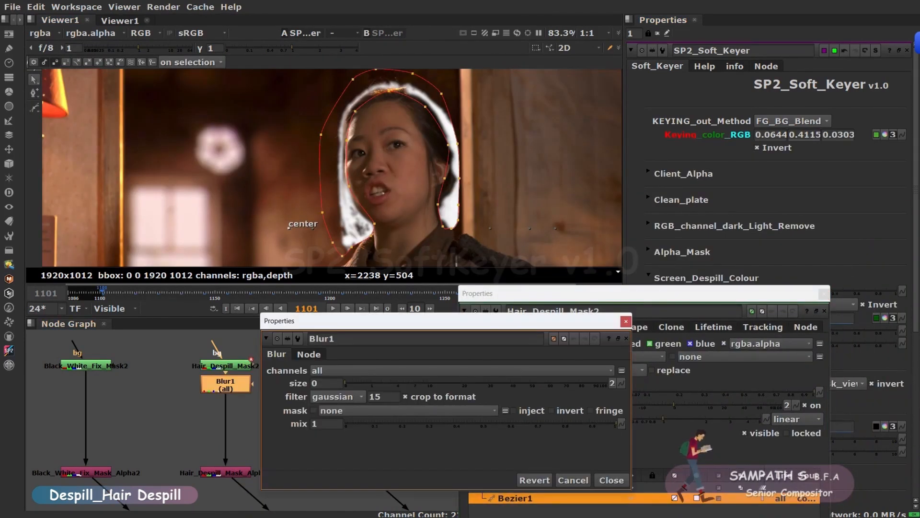
pyautogui.moveTo(345, 383); pyautogui.dragTo(462, 383)
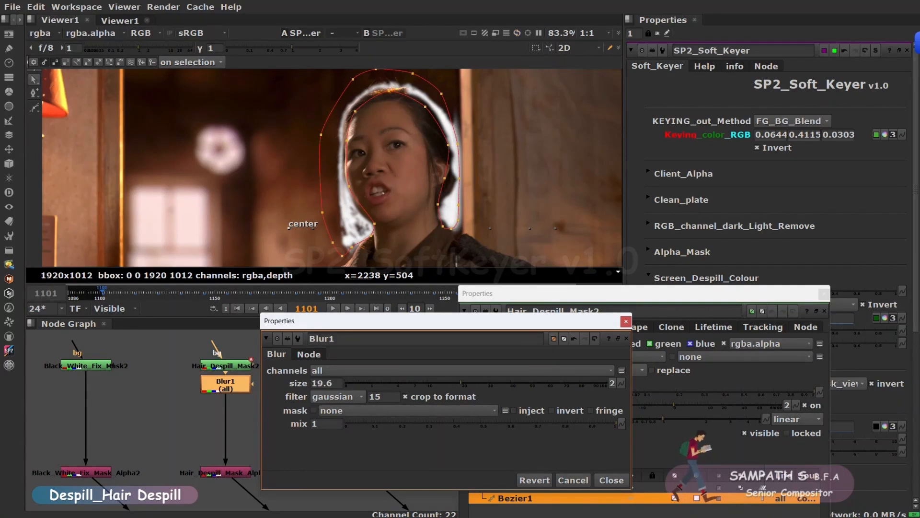
pyautogui.click(625, 321)
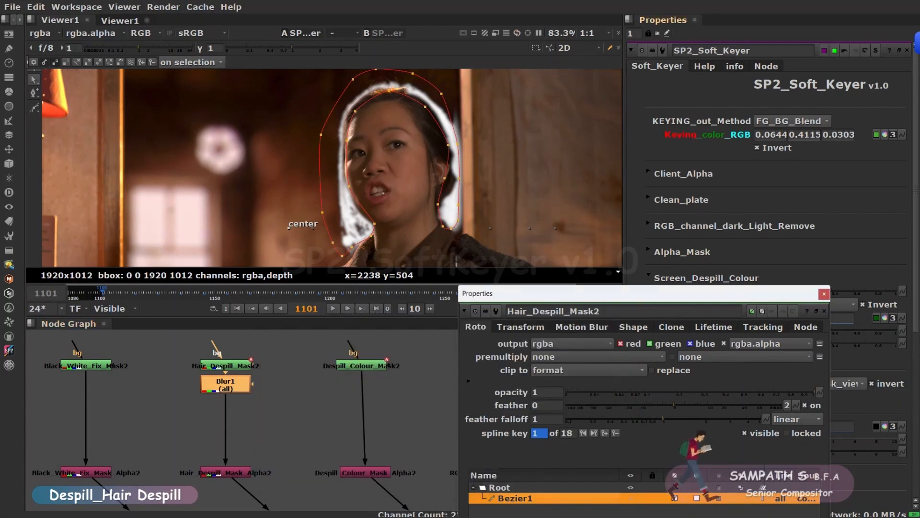
pyautogui.click(824, 294)
# Switch HairDespill_Method from the mask view to HairDespill and set the green value of Hair_edge_Color to 0.
pyautogui.scroll(2, 499, 223)
pyautogui.click(810, 384)
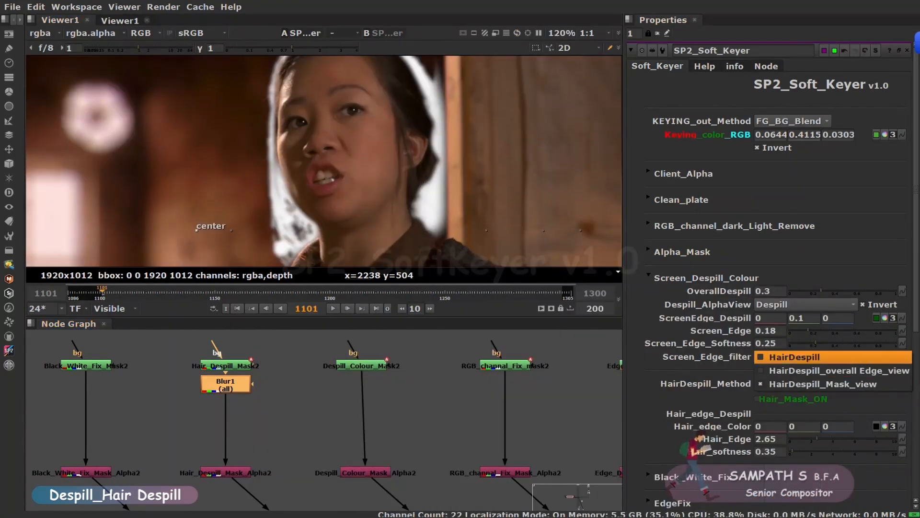
pyautogui.click(795, 357)
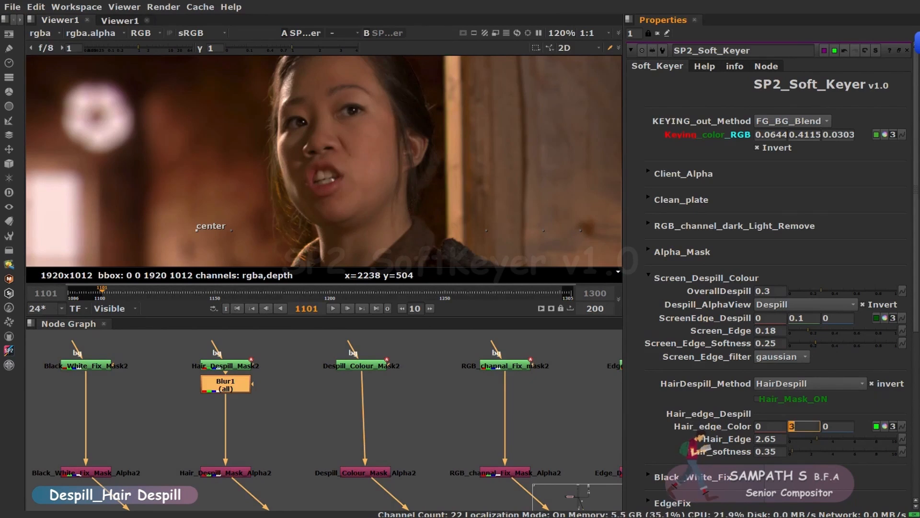
pyautogui.write('0')
pyautogui.press('Return')
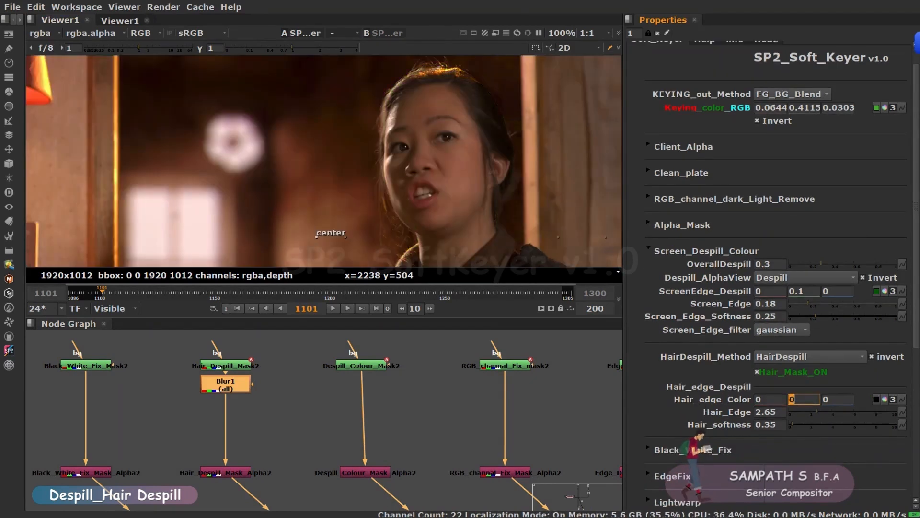
# Try a Hair_edge_Color of red 1, green 0.4 and blue 5 on the hair edge beside the neck.
pyautogui.scroll(6, 410, 194)
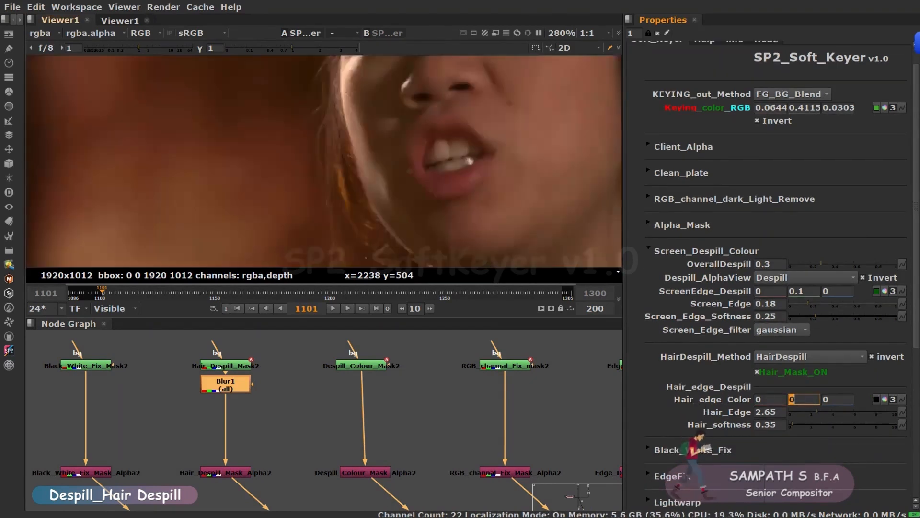
pyautogui.moveTo(410, 194); pyautogui.dragTo(503, 75, button='middle')
pyautogui.click(803, 399)
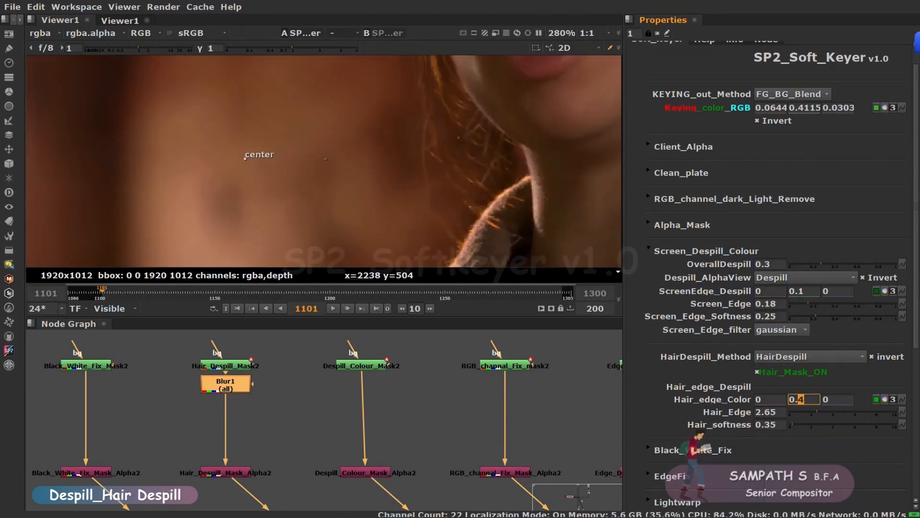
pyautogui.press('Up')
pyautogui.press('Up')
pyautogui.click(756, 399)
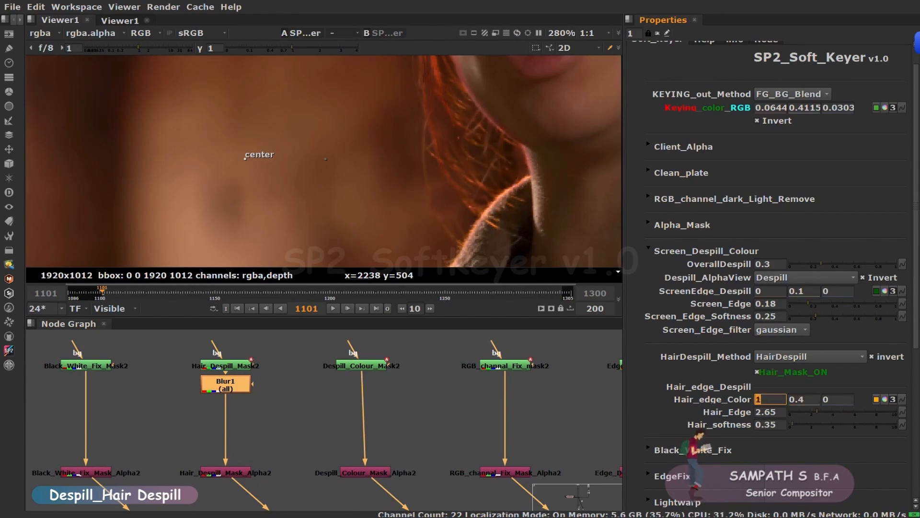
pyautogui.write('-')
pyautogui.press('Up')
pyautogui.press('Up')
pyautogui.press('Up')
pyautogui.scroll(-1, 324, 161)
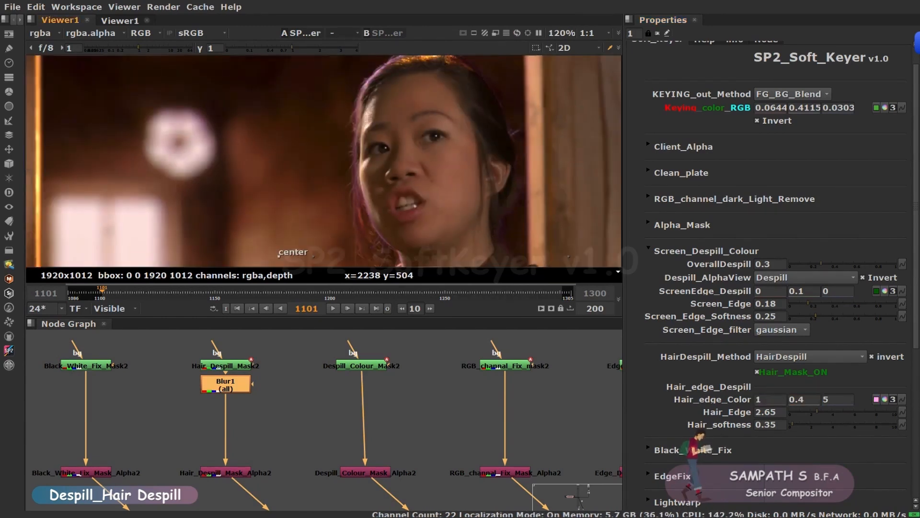
# Compare the tinted hair edge with Hair_Mask_ON switched on and off.
pyautogui.scroll(-2, 324, 161)
pyautogui.moveTo(341, 197); pyautogui.dragTo(325, 197, button='middle')
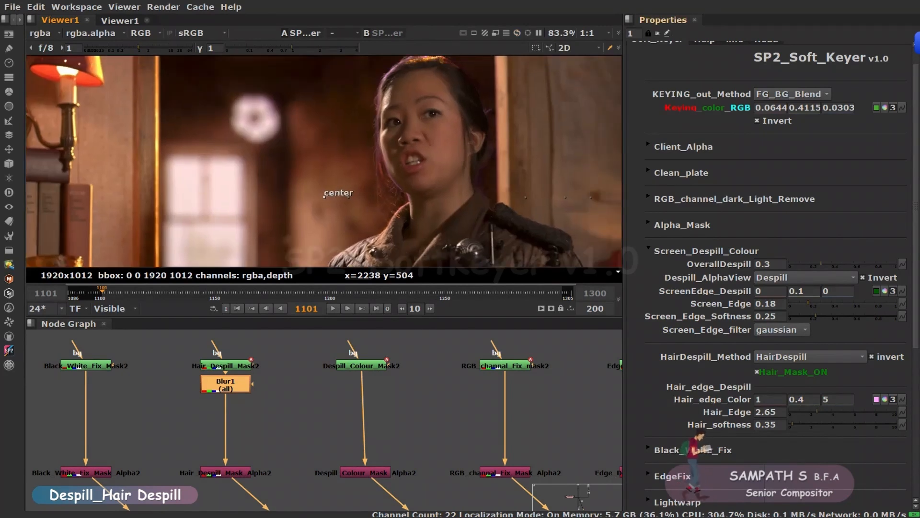
pyautogui.click(758, 372)
pyautogui.click(757, 372)
pyautogui.click(757, 372)
pyautogui.click(758, 372)
pyautogui.click(757, 372)
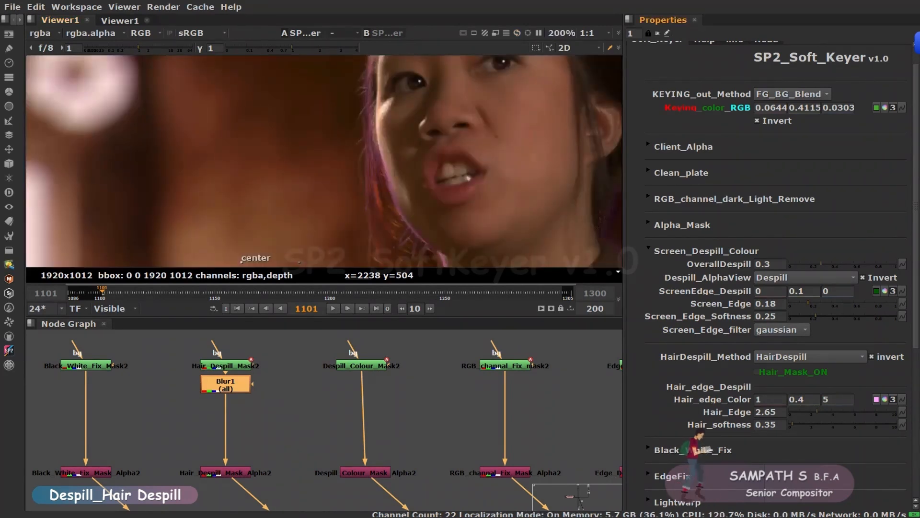
# Set Hair_edge_Color to red 0, green 0.2 and blue 0.
pyautogui.doubleClick(764, 399)
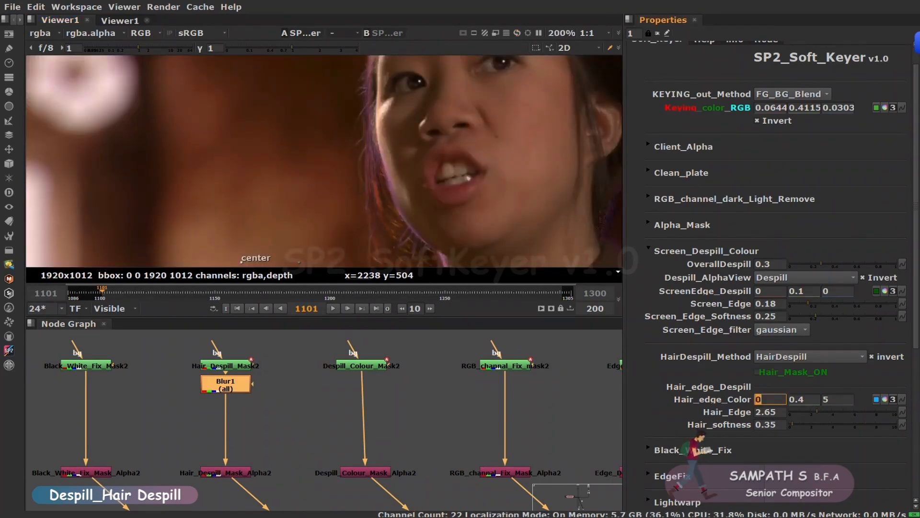
pyautogui.write('0')
pyautogui.press('Tab')
pyautogui.write('0.2')
pyautogui.press('Tab')
pyautogui.write('0')
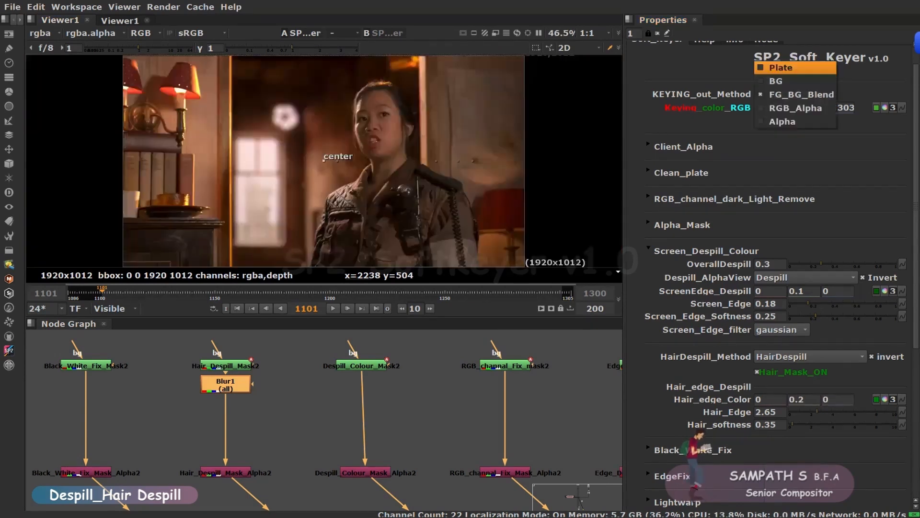
# Compare the despilled hair with the original footage by alternating KEYING_out_Method between Plate and FG_BG_Blend.
pyautogui.click(781, 67)
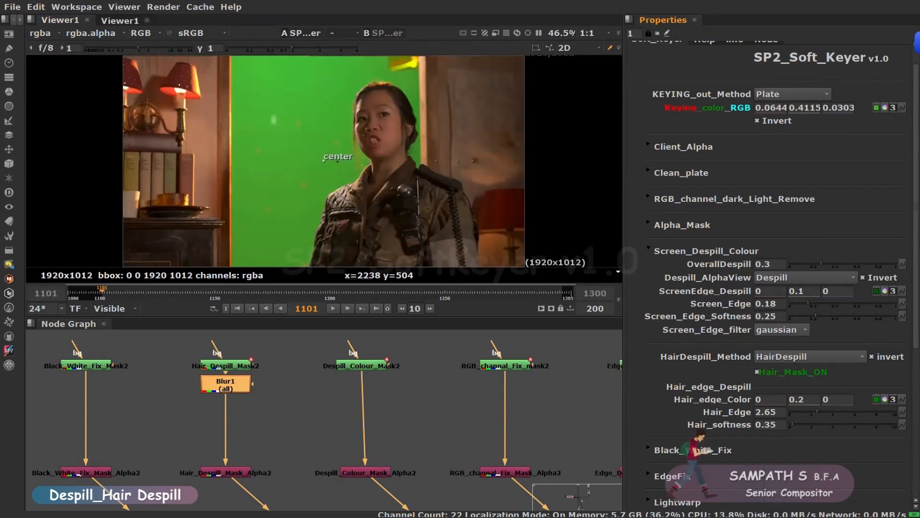
pyautogui.click(792, 94)
pyautogui.click(796, 121)
pyautogui.scroll(5, 330, 132)
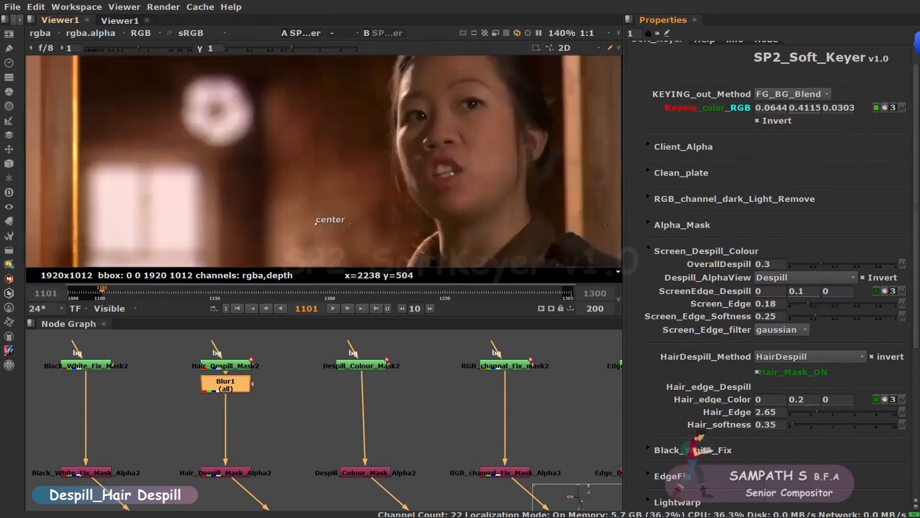
pyautogui.moveTo(330, 192); pyautogui.dragTo(330, 161, button='middle')
pyautogui.click(792, 94)
pyautogui.click(787, 67)
pyautogui.scroll(2, 402, 176)
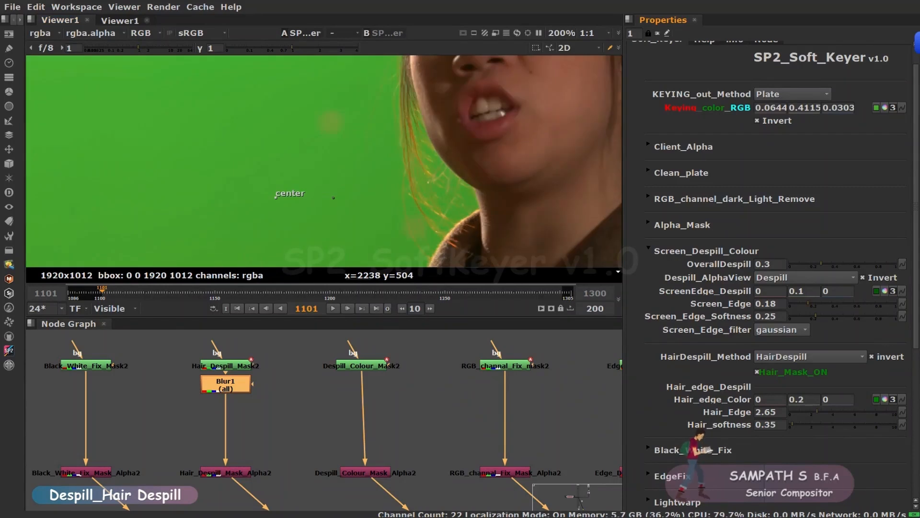
pyautogui.click(792, 94)
pyautogui.click(788, 107)
pyautogui.scroll(-5, 333, 153)
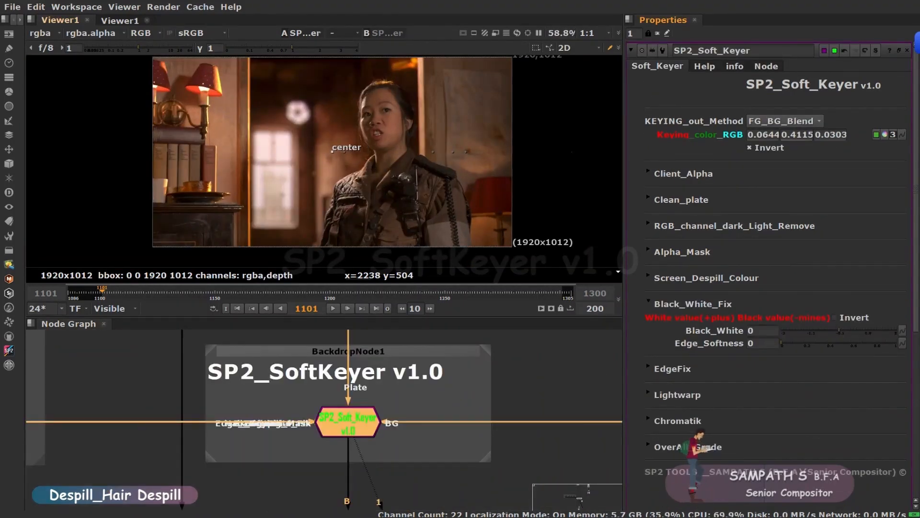
# Try Black_White_Fix with Black_White at its negative end and at 2, inspecting the jacket shoulder and window frame edges.
pyautogui.scroll(7, 335, 190)
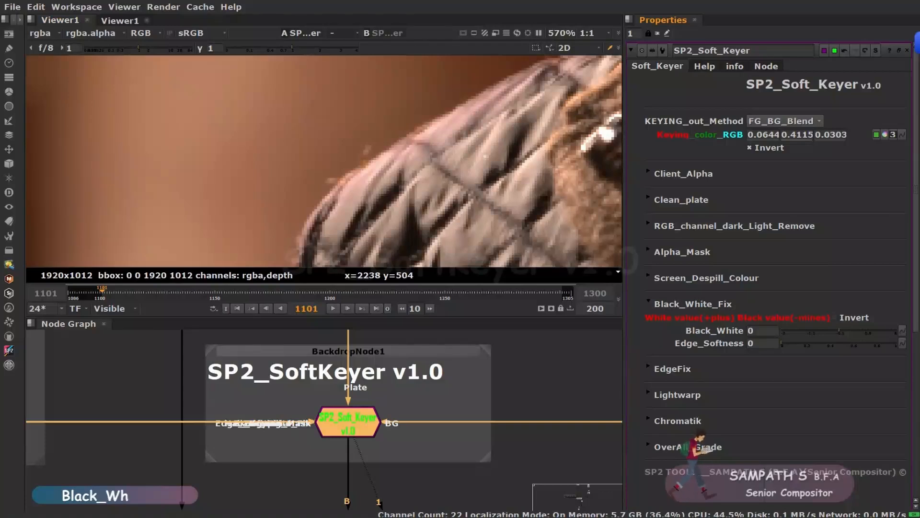
pyautogui.moveTo(841, 331); pyautogui.dragTo(781, 331)
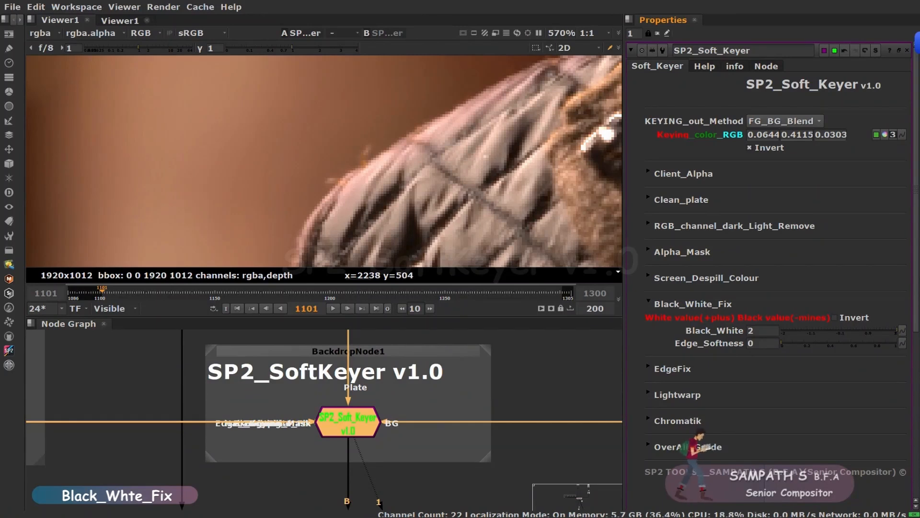
pyautogui.moveTo(891, 331)
pyautogui.mouseDown()
pyautogui.moveTo(781, 332)
pyautogui.moveTo(897, 331)
pyautogui.mouseUp()
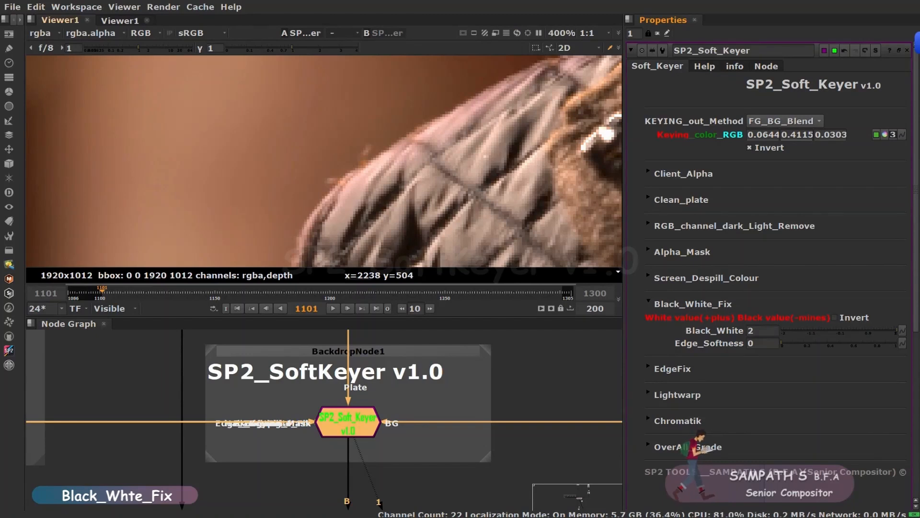
pyautogui.scroll(-4, 326, 163)
pyautogui.moveTo(125, 161); pyautogui.dragTo(556, 161, button='middle')
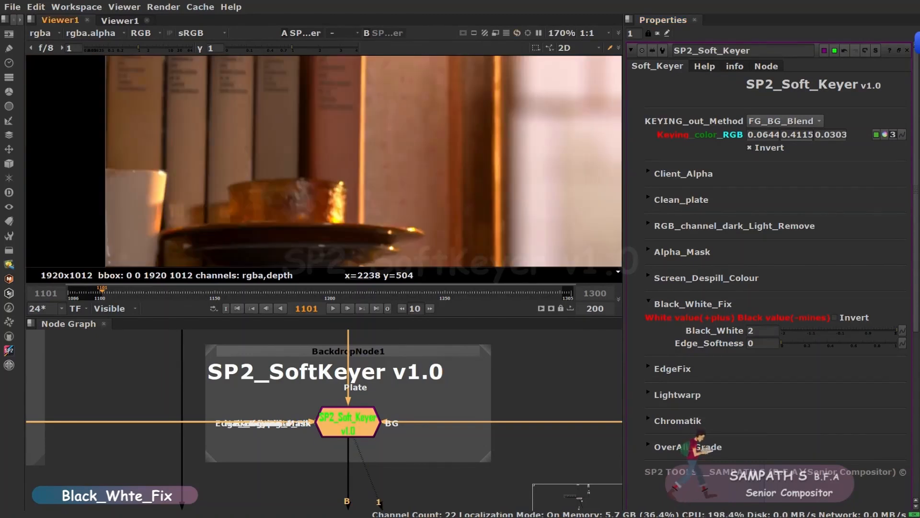
pyautogui.scroll(5, 500, 161)
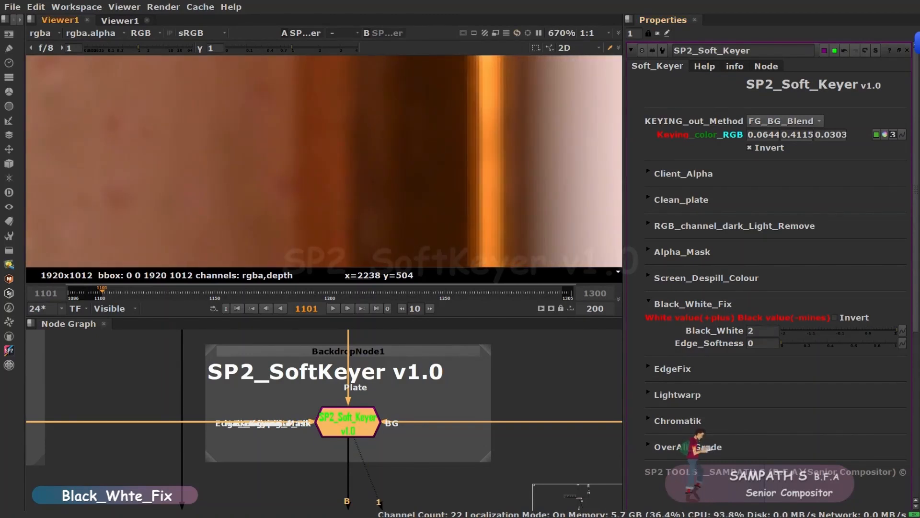
pyautogui.moveTo(897, 331)
pyautogui.mouseDown()
pyautogui.moveTo(781, 331)
pyautogui.moveTo(896, 331)
pyautogui.mouseUp()
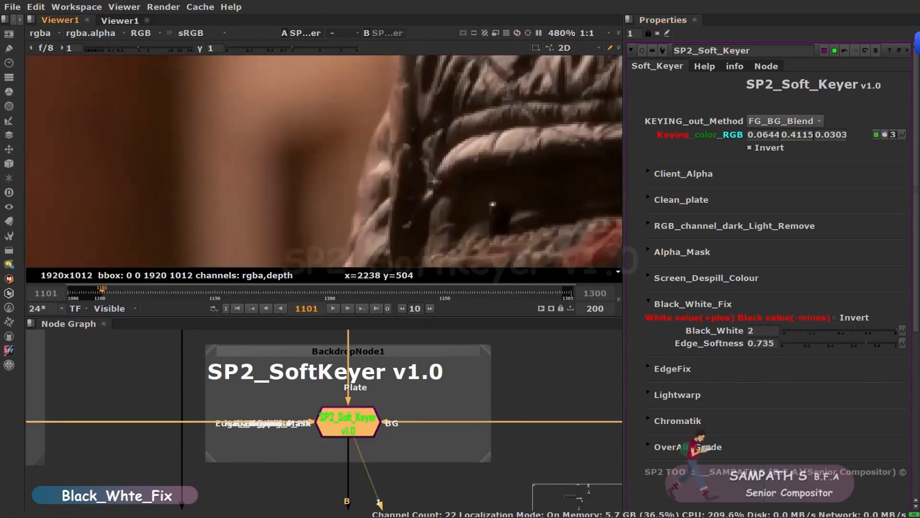
# Try an Edge_Softness of 0.345, and sweep Black_White through its range back to 2 while checking the collar edge.
pyautogui.scroll(1, 491, 201)
pyautogui.moveTo(520, 225); pyautogui.dragTo(478, 193, button='middle')
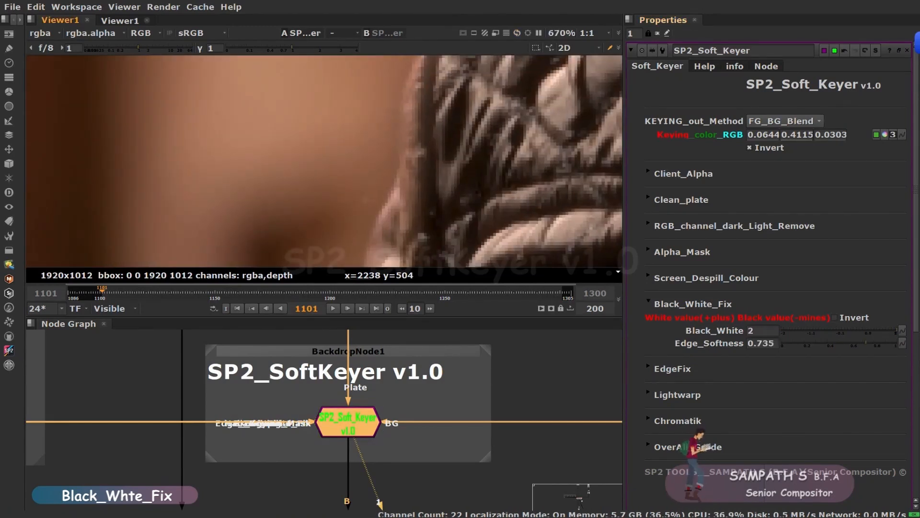
pyautogui.moveTo(867, 343); pyautogui.dragTo(821, 343)
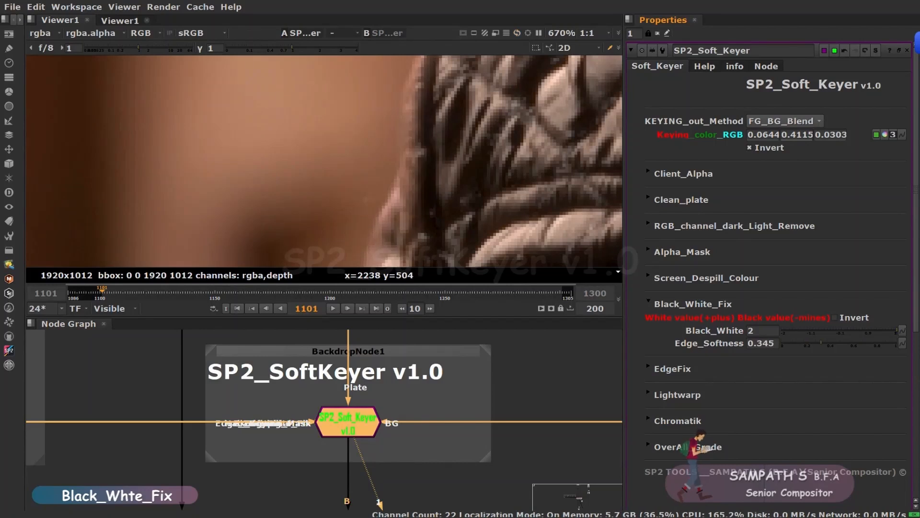
pyautogui.scroll(-2, 450, 168)
pyautogui.moveTo(493, 139); pyautogui.dragTo(441, 187, button='middle')
pyautogui.moveTo(460, 120); pyautogui.dragTo(432, 221, button='middle')
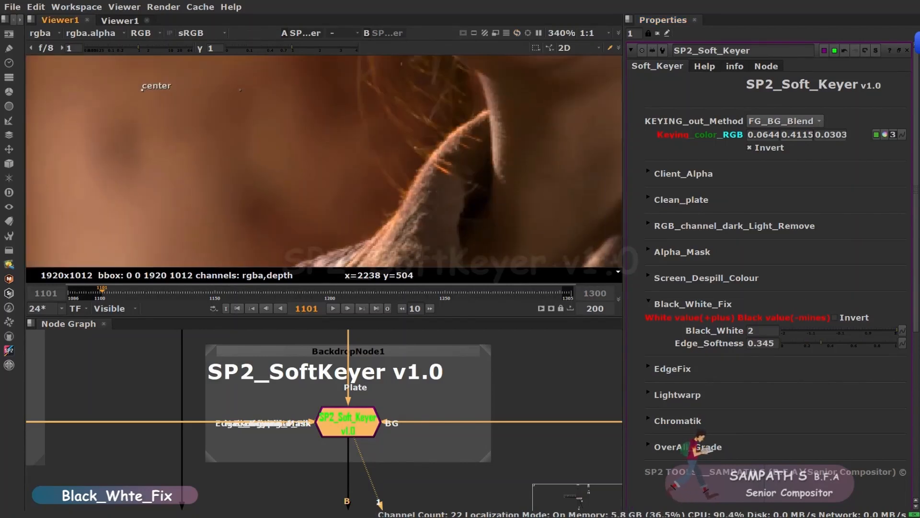
pyautogui.moveTo(897, 331); pyautogui.dragTo(782, 330)
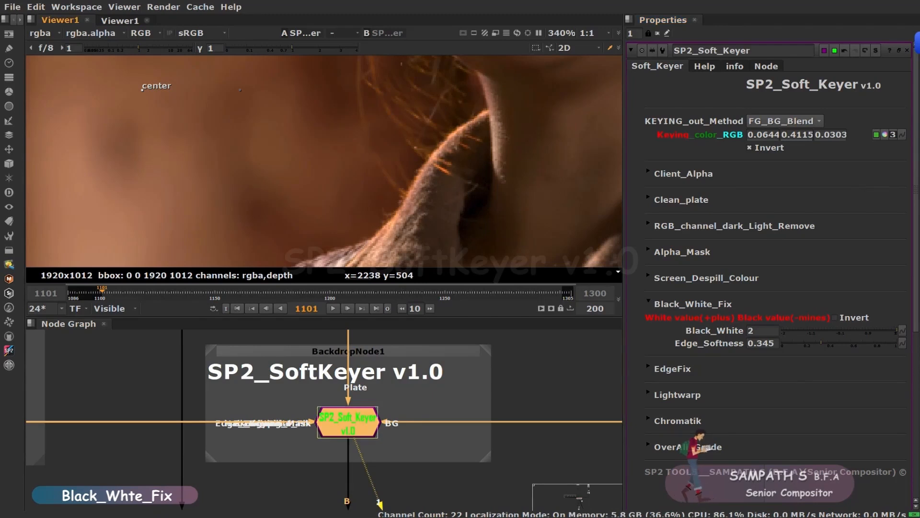
# Reset Edge_Softness to 0 and sweep Black_White back to 2 while checking the quilted shoulder edge.
pyautogui.moveTo(422, 235); pyautogui.dragTo(470, 115, button='middle')
pyautogui.scroll(2, 470, 182)
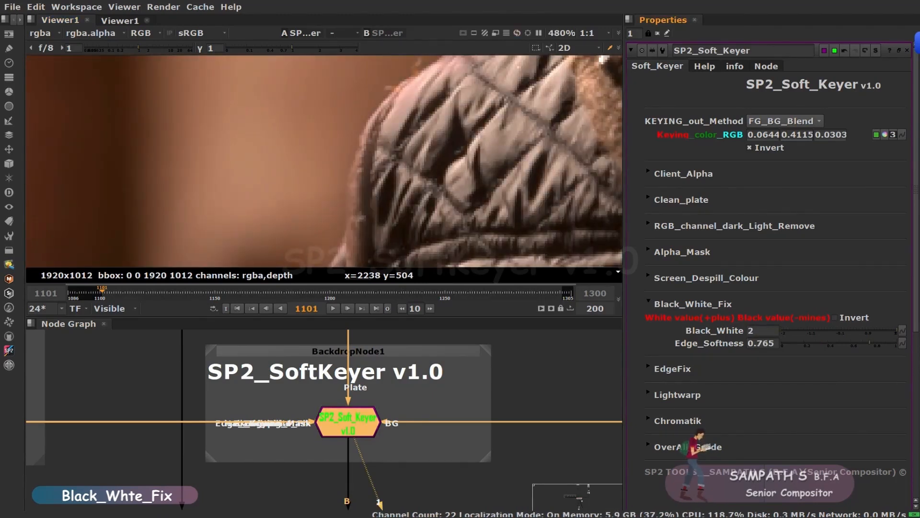
pyautogui.moveTo(869, 343); pyautogui.dragTo(782, 344)
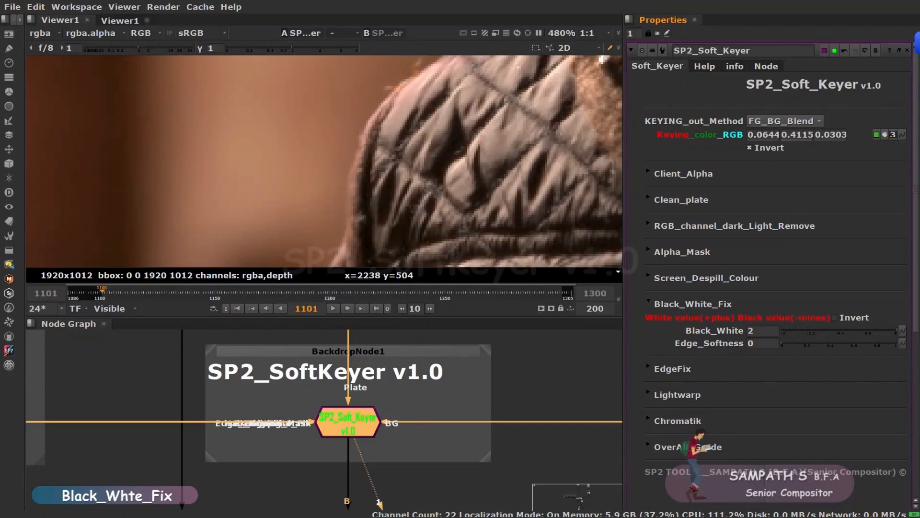
pyautogui.moveTo(885, 330)
pyautogui.mouseDown()
pyautogui.moveTo(817, 331)
pyautogui.moveTo(897, 330)
pyautogui.mouseUp()
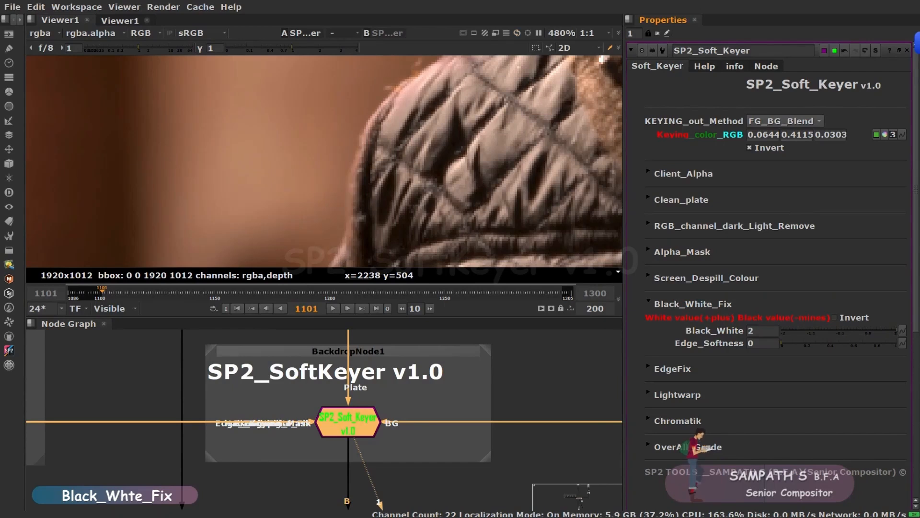
# Set Black_White to 0.84 while inspecting the edge of the hair at the back of the head.
pyautogui.moveTo(432, 63); pyautogui.dragTo(384, 263, button='middle')
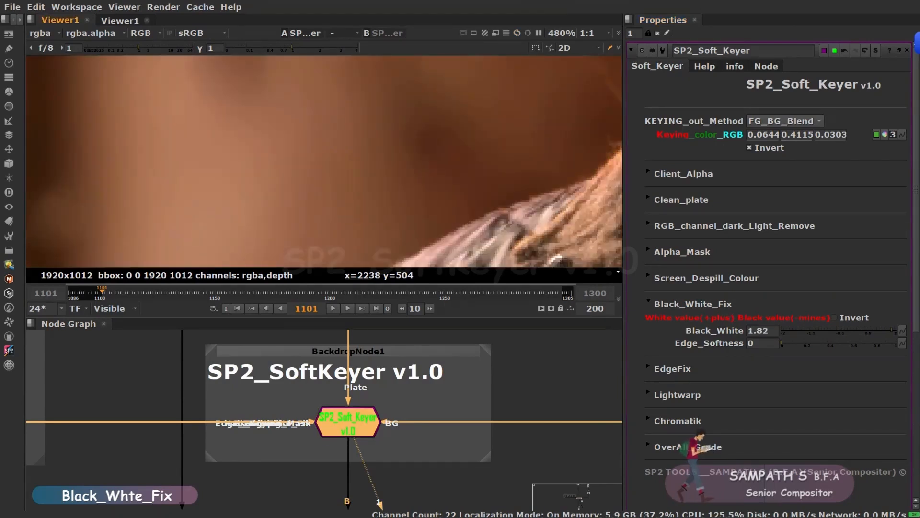
pyautogui.press('-')
pyautogui.moveTo(551, 230); pyautogui.dragTo(369, 153, button='middle')
pyautogui.press('-')
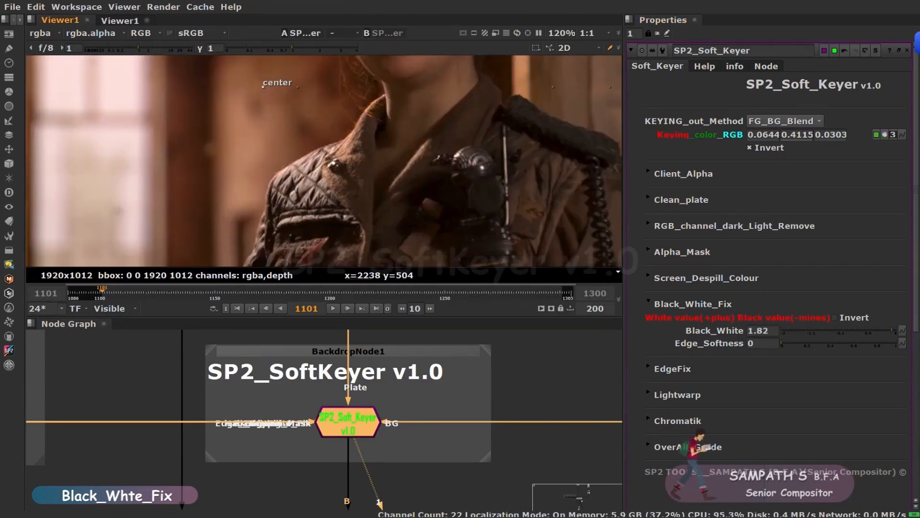
pyautogui.moveTo(398, 67); pyautogui.dragTo(366, 256, button='middle')
pyautogui.moveTo(398, 86); pyautogui.dragTo(347, 91, button='middle')
pyautogui.scroll(10, 451, 81)
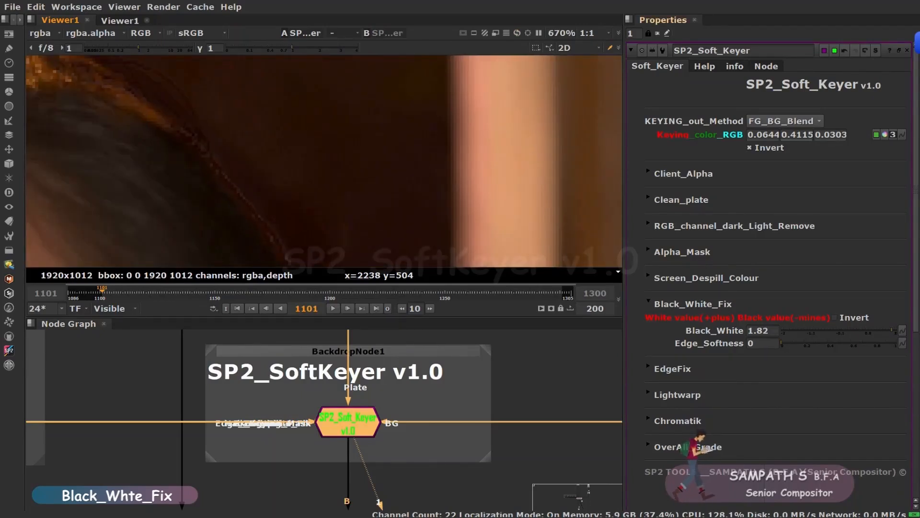
pyautogui.moveTo(892, 331); pyautogui.dragTo(867, 331)
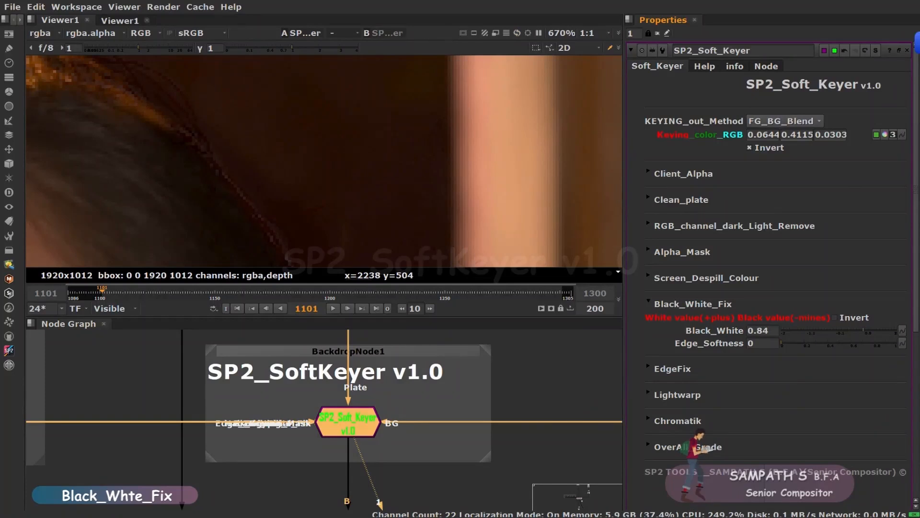
# Set Black_White_Fix Edge_Softness to 0.37 and check the edges around the woman's head.
pyautogui.moveTo(782, 344); pyautogui.dragTo(824, 344)
pyautogui.scroll(-9, 252, 115)
pyautogui.moveTo(252, 115); pyautogui.dragTo(330, 136, button='middle')
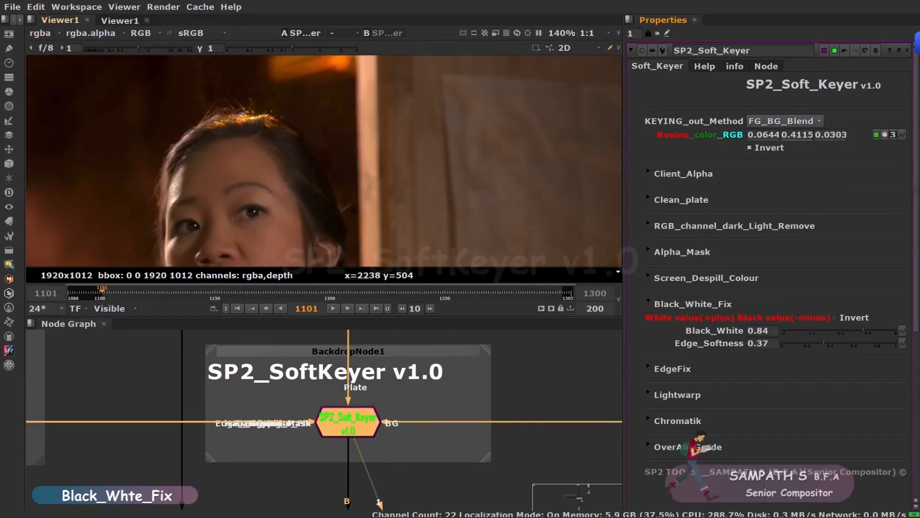
pyautogui.scroll(-1, 330, 137)
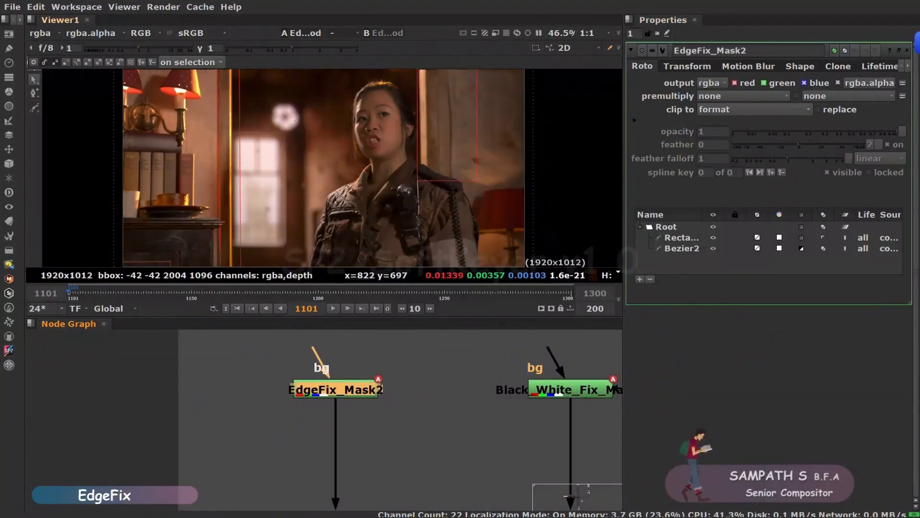
# Set EdgeFix_Extend to 10 and EdgeFix_Softness to 4.6, inspecting the edge beside the face in EdgeFix Alpha_view.
pyautogui.moveTo(294, 121); pyautogui.dragTo(297, 164, button='middle')
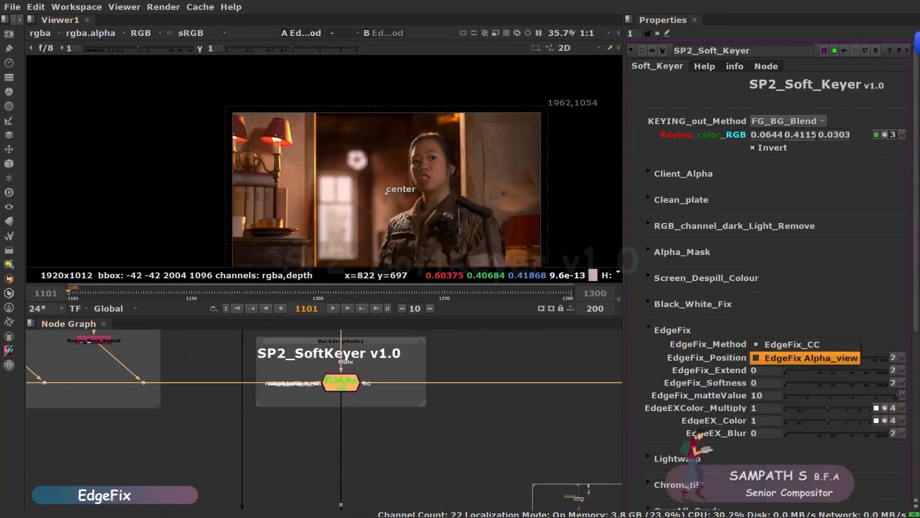
pyautogui.moveTo(785, 370); pyautogui.dragTo(807, 382)
pyautogui.scroll(8, 454, 180)
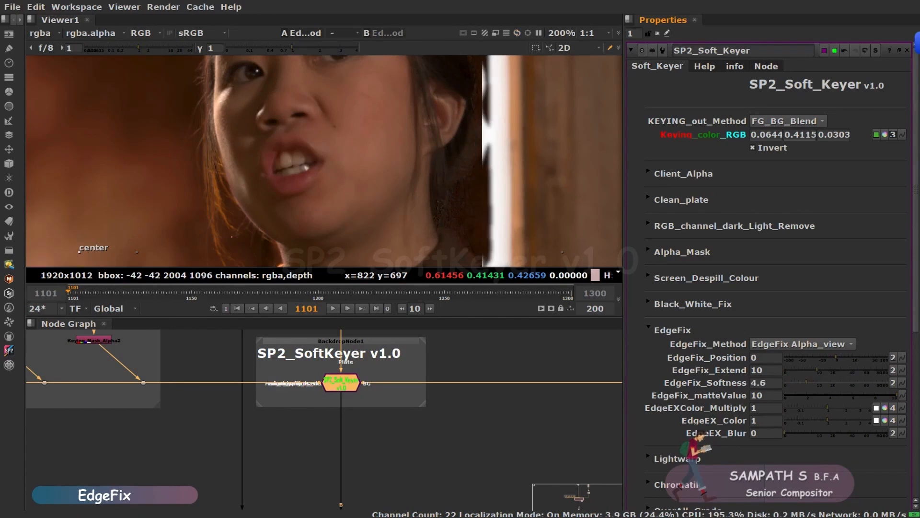
# Add a Blur node below the EdgeFix mask roto and raise its size to soften the mask.
pyautogui.scroll(-4, 144, 396)
pyautogui.moveTo(144, 393); pyautogui.dragTo(362, 385, button='middle')
pyautogui.scroll(4, 368, 334)
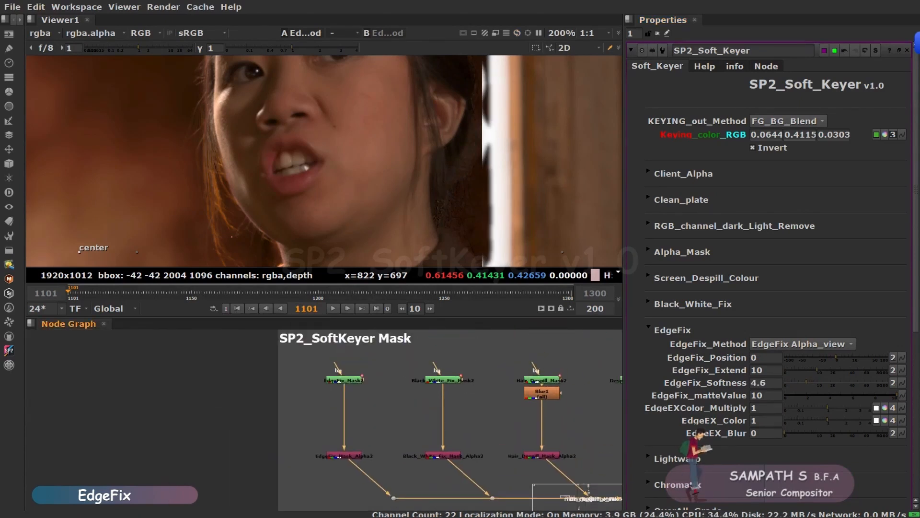
pyautogui.click(344, 379)
pyautogui.press('b')
pyautogui.moveTo(711, 96); pyautogui.dragTo(770, 96)
pyautogui.moveTo(192, 148); pyautogui.dragTo(580, 170, button='middle')
pyautogui.scroll(-3, 580, 170)
pyautogui.scroll(3, 341, 161)
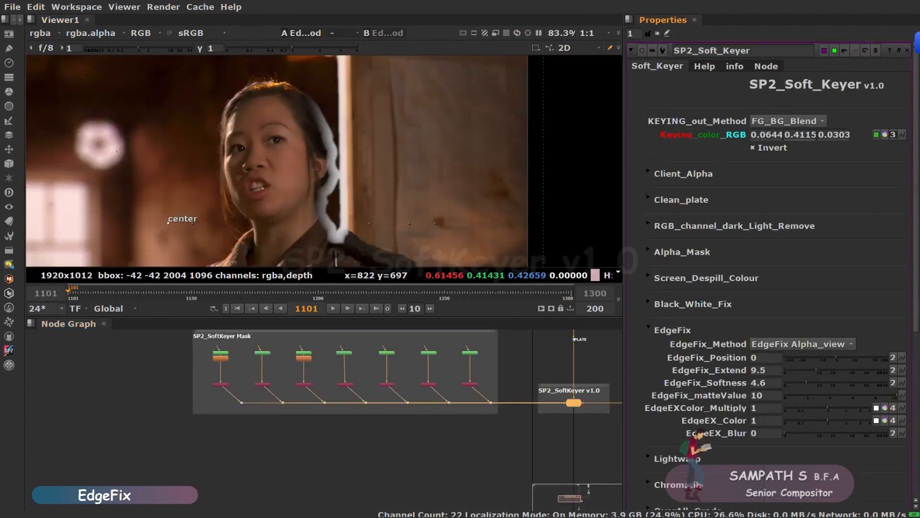
# Reduce EdgeFix_Extend to 5 and set EdgeFix_Method to EdgeFix_CC.
pyautogui.moveTo(838, 370); pyautogui.dragTo(807, 370)
pyautogui.click(803, 344)
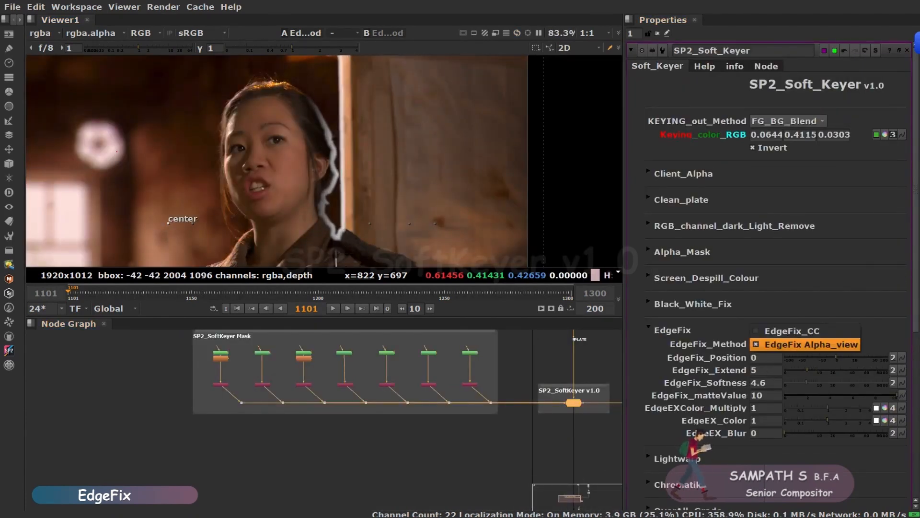
pyautogui.click(792, 331)
# Tint EdgeEXColor_Multiply blue with red 0.33, green 1 and blue 1.67, checking the door frame edge.
pyautogui.moveTo(33, 215); pyautogui.dragTo(438, 146, button='middle')
pyautogui.scroll(8, 422, 145)
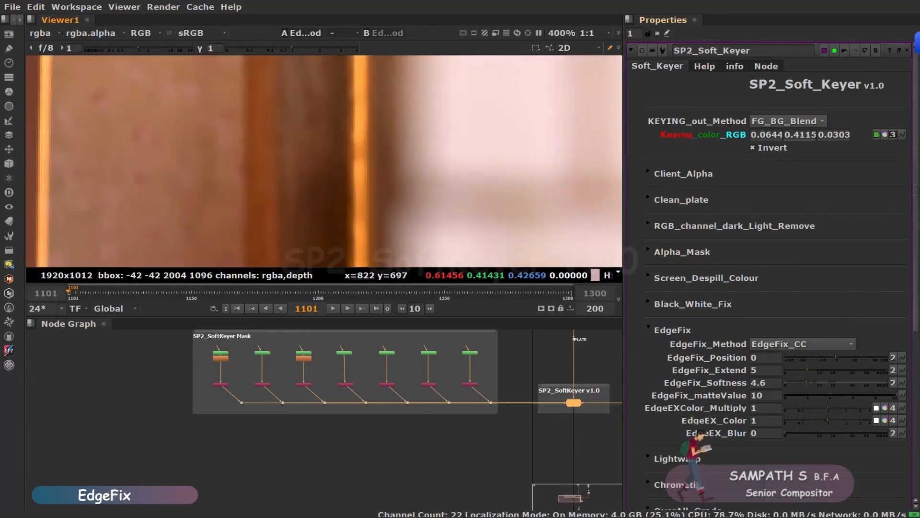
pyautogui.click(885, 408)
pyautogui.moveTo(642, 299); pyautogui.dragTo(619, 299)
pyautogui.moveTo(789, 397); pyautogui.dragTo(787, 397)
pyautogui.press('f')
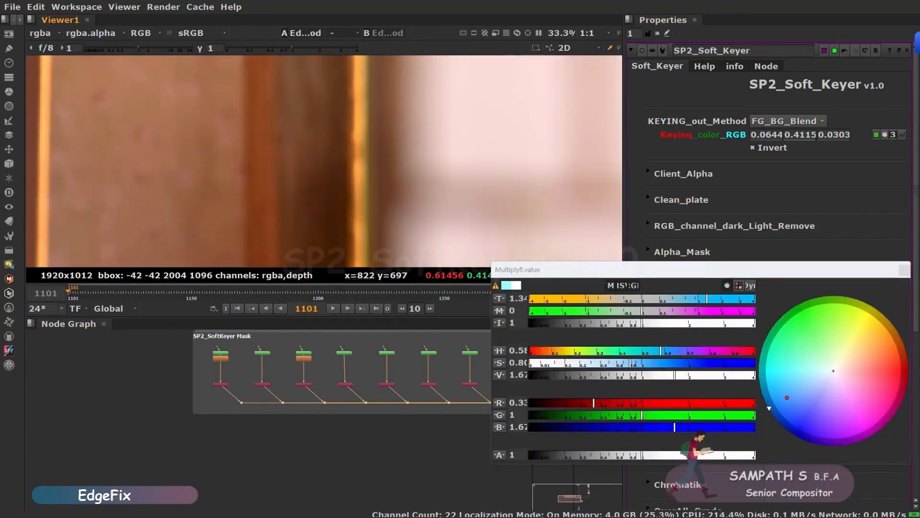
# Adjust EdgeEXColor_Multiply to 3.51, 2.38, 2.81 while inspecting the hair edge at the back of the head.
pyautogui.scroll(3, 298, 153)
pyautogui.moveTo(307, 144); pyautogui.dragTo(262, 205, button='middle')
pyautogui.moveTo(642, 323); pyautogui.dragTo(721, 323)
pyautogui.moveTo(389, 67); pyautogui.dragTo(314, 213, button='middle')
pyautogui.scroll(3, 326, 173)
pyautogui.moveTo(707, 298); pyautogui.dragTo(692, 312)
pyautogui.moveTo(624, 269); pyautogui.dragTo(262, 323)
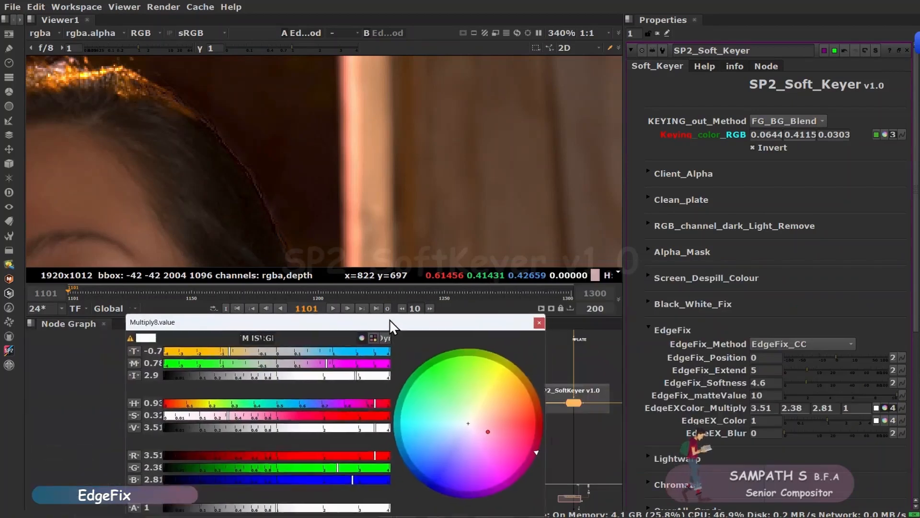
# Set EdgeFix_Position to -7 in EdgeFix Alpha_view and return EdgeFix_Method to EdgeFix_CC.
pyautogui.click(803, 343)
pyautogui.click(805, 356)
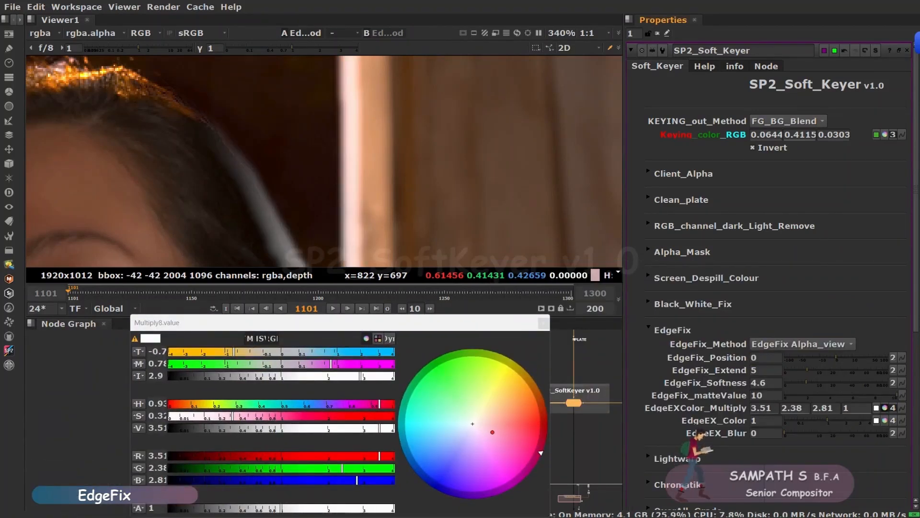
pyautogui.moveTo(836, 358)
pyautogui.mouseDown()
pyautogui.moveTo(848, 358)
pyautogui.moveTo(823, 357)
pyautogui.mouseUp()
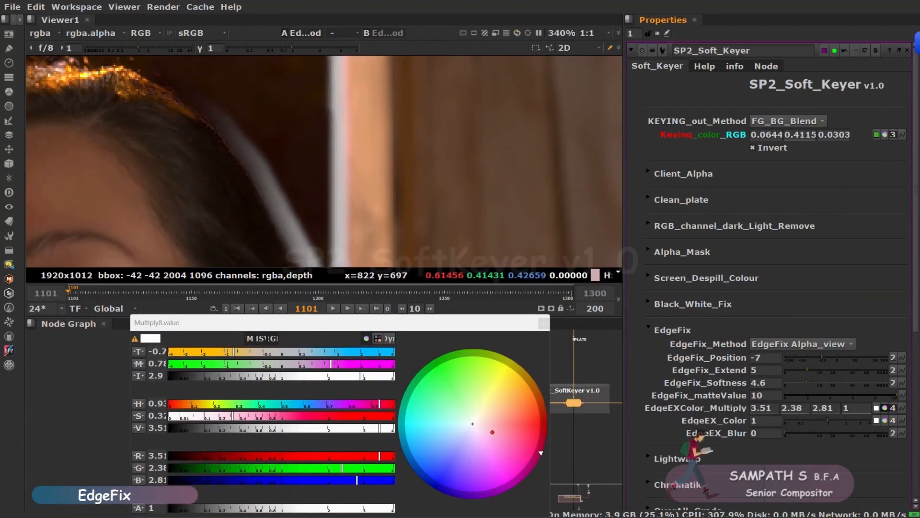
pyautogui.click(803, 344)
pyautogui.click(805, 331)
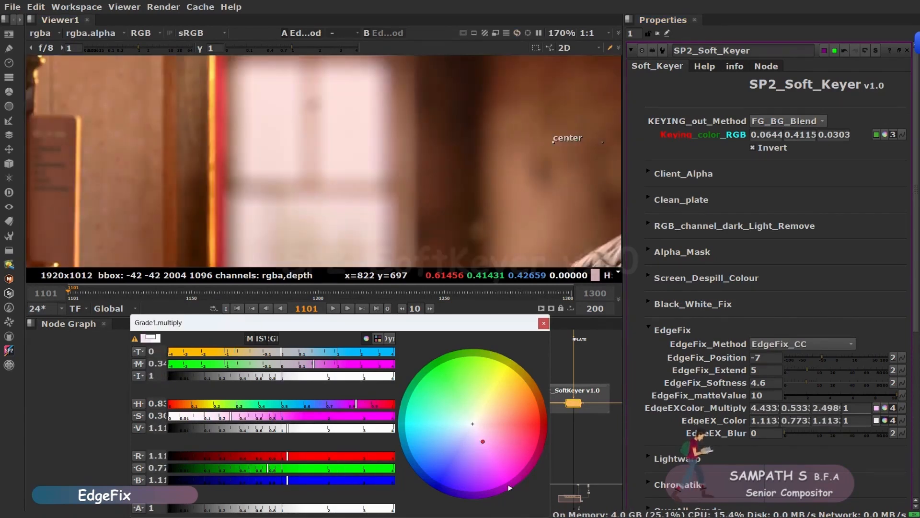
# Tint EdgeEX_Color magenta with 1.24, 0.52, 1.24 and show the EdgeFix Alpha_view.
pyautogui.moveTo(314, 364)
pyautogui.mouseDown()
pyautogui.moveTo(212, 364)
pyautogui.moveTo(329, 364)
pyautogui.mouseUp()
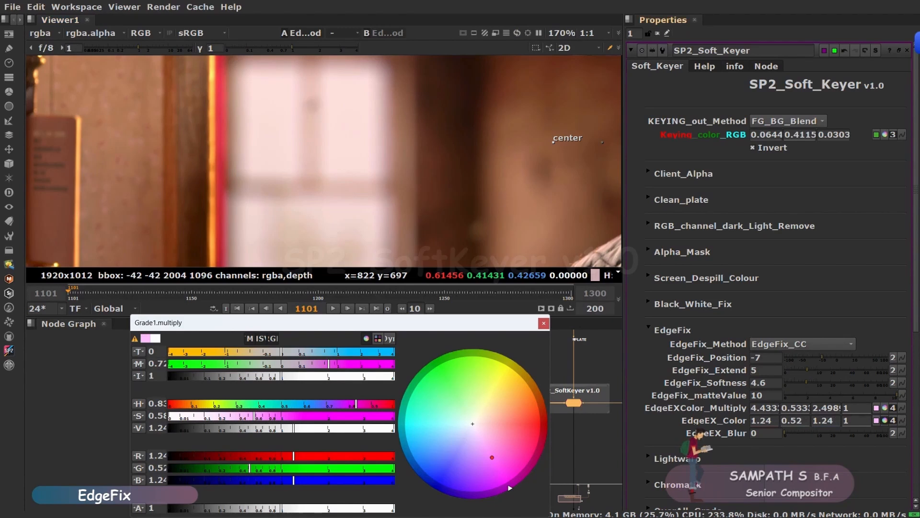
pyautogui.click(803, 344)
pyautogui.click(805, 358)
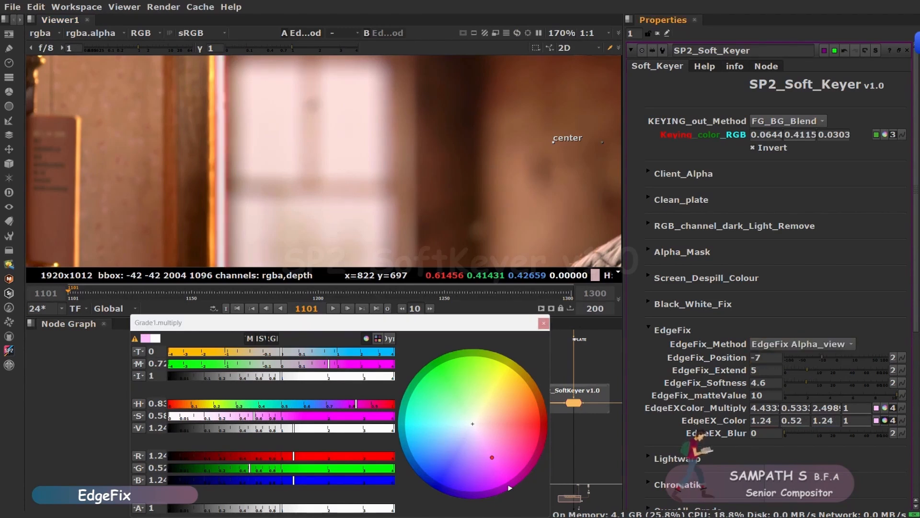
pyautogui.click(544, 323)
# Try EdgeEX_Blur widths of 20 and 30, comparing the edges in EdgeFix Alpha_view and EdgeFix_CC.
pyautogui.write('20')
pyautogui.press('Return')
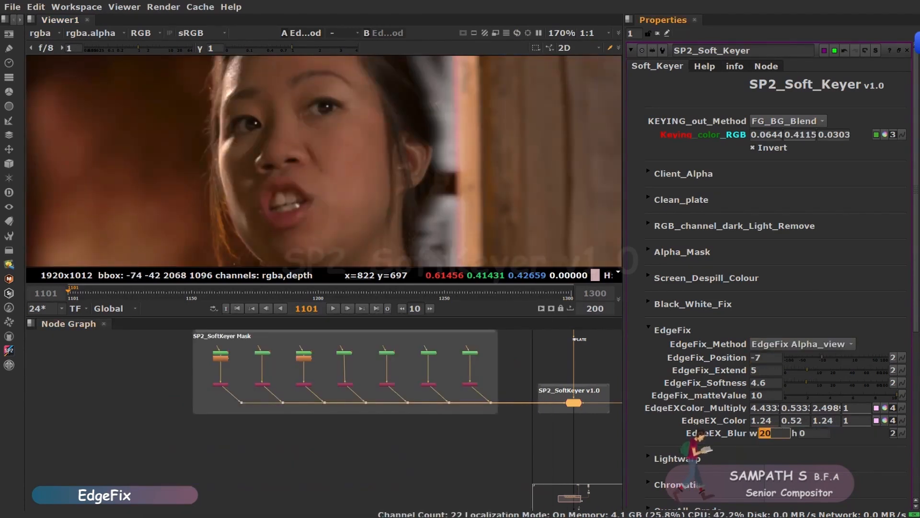
pyautogui.scroll(4, 384, 206)
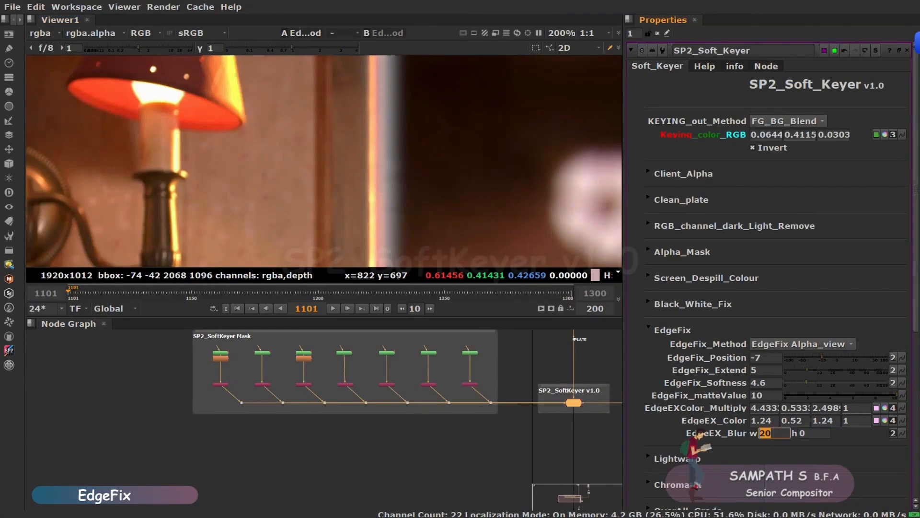
pyautogui.write('30')
pyautogui.press('Return')
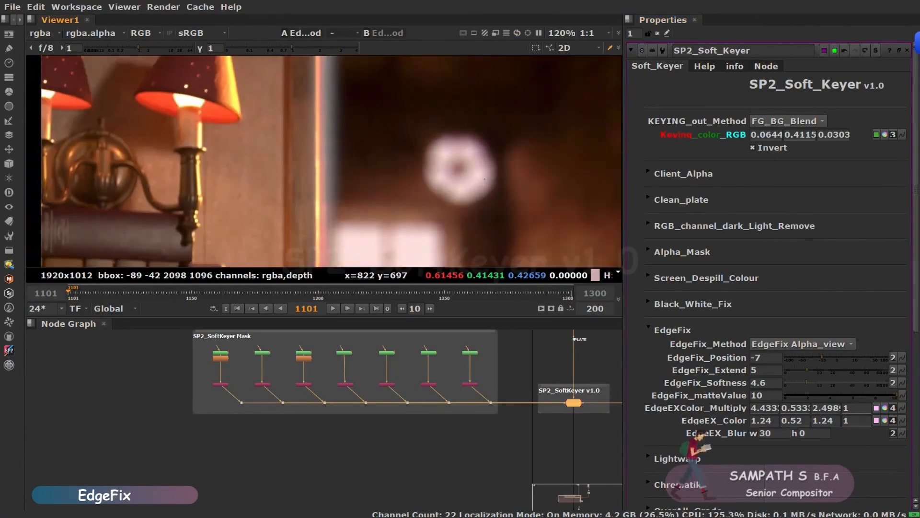
pyautogui.click(803, 345)
pyautogui.click(792, 330)
pyautogui.moveTo(479, 168); pyautogui.dragTo(227, 173, button='middle')
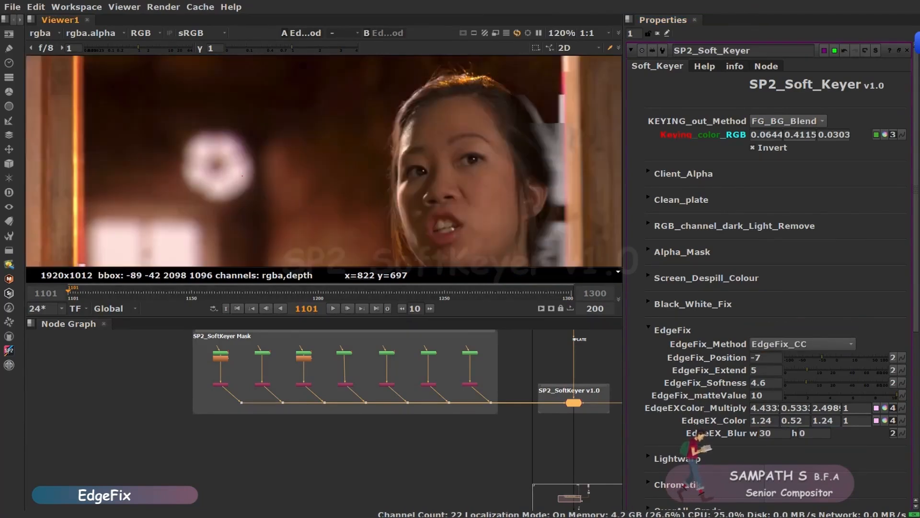
# Try EdgeEX_Blur with width 0 and height 20, viewing the whole frame in EdgeFix Alpha_view.
pyautogui.scroll(3, 479, 158)
pyautogui.doubleClick(810, 433)
pyautogui.write('20')
pyautogui.press('Return')
pyautogui.click(803, 344)
pyautogui.click(806, 358)
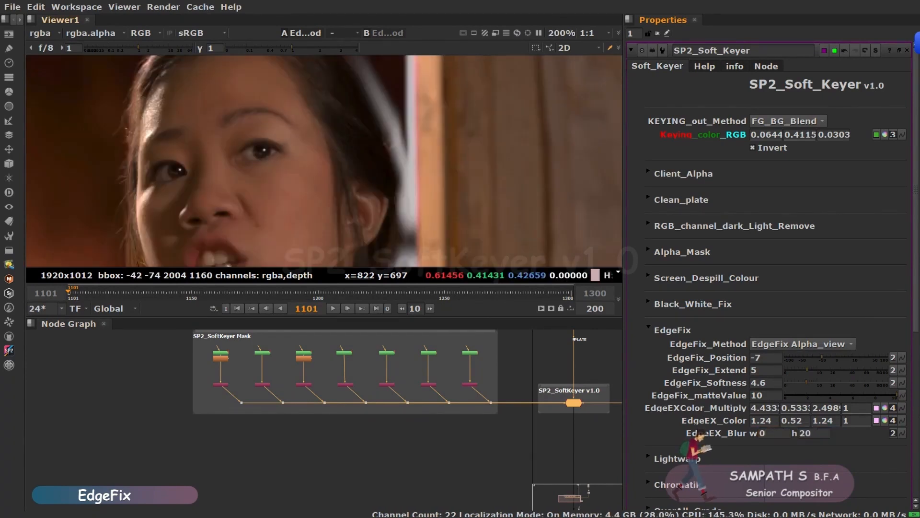
pyautogui.press('f')
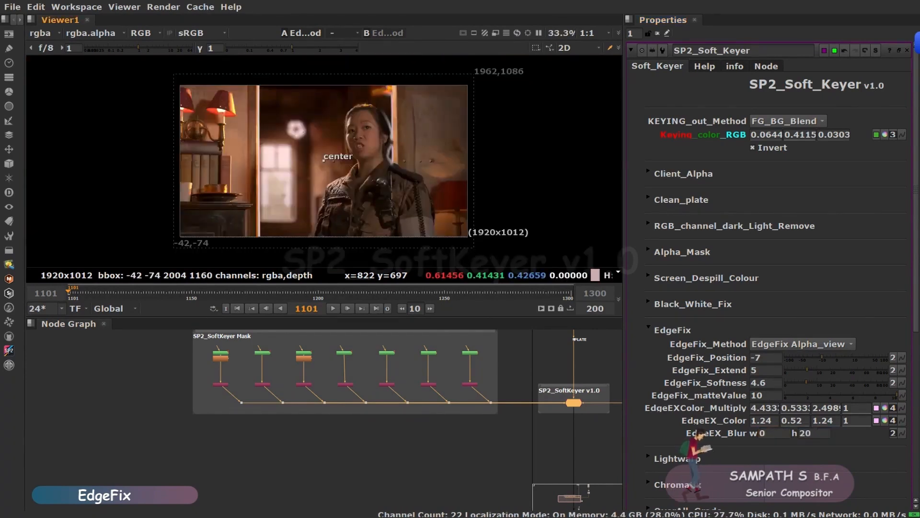
# Try raising the EdgeEX_Blur height in steps of 10 up to 90 while checking the frame.
pyautogui.click(801, 433)
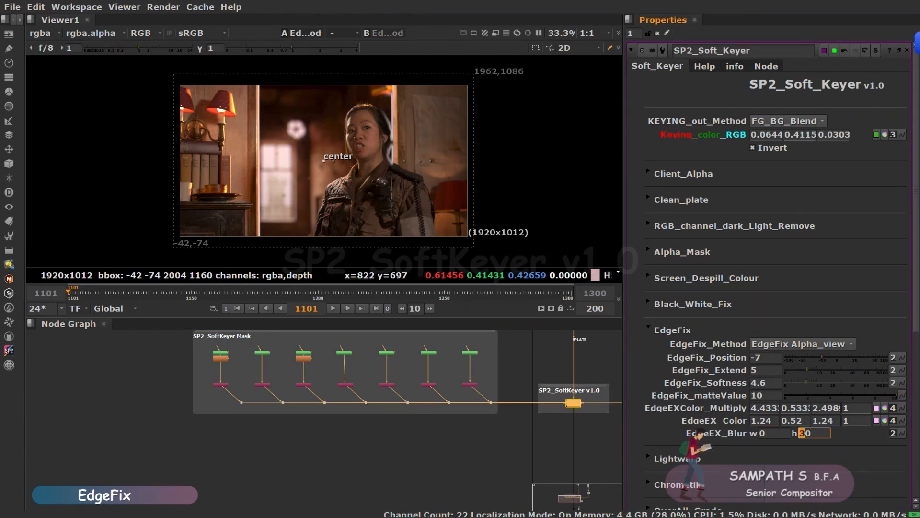
pyautogui.press('Up')
pyautogui.press('Up')
pyautogui.press('Up')
pyautogui.press('Up')
pyautogui.press('Up')
pyautogui.press('Up')
pyautogui.press('Up')
pyautogui.press('Down')
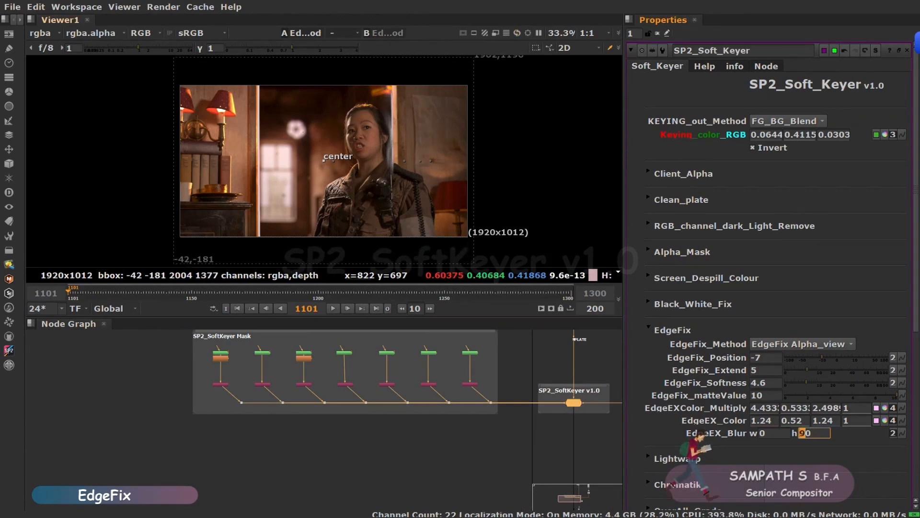
pyautogui.scroll(2, 323, 160)
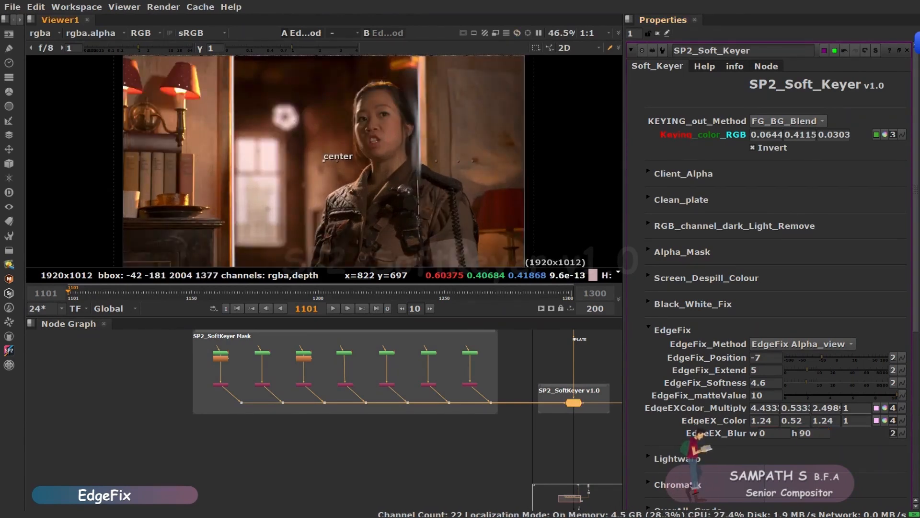
# Step the EdgeEX_Blur values up and down, ending at width 17 and height -10.
pyautogui.press('Up')
pyautogui.press('Up')
pyautogui.press('Up')
pyautogui.press('Down')
pyautogui.press('Down')
pyautogui.press('Down')
pyautogui.press('Down')
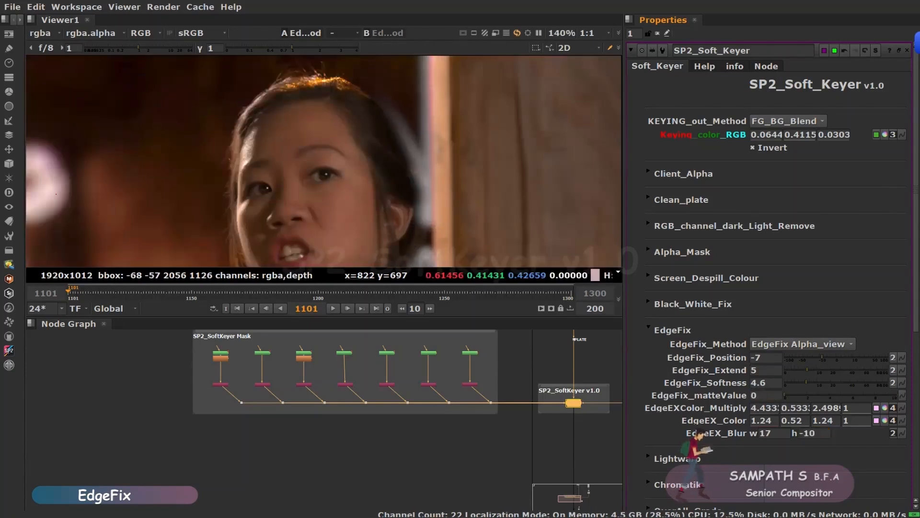
# Raise EdgeFix_matteValue to 10 and set EdgeFix_Method to EdgeFix_CC.
pyautogui.moveTo(787, 395); pyautogui.dragTo(897, 396)
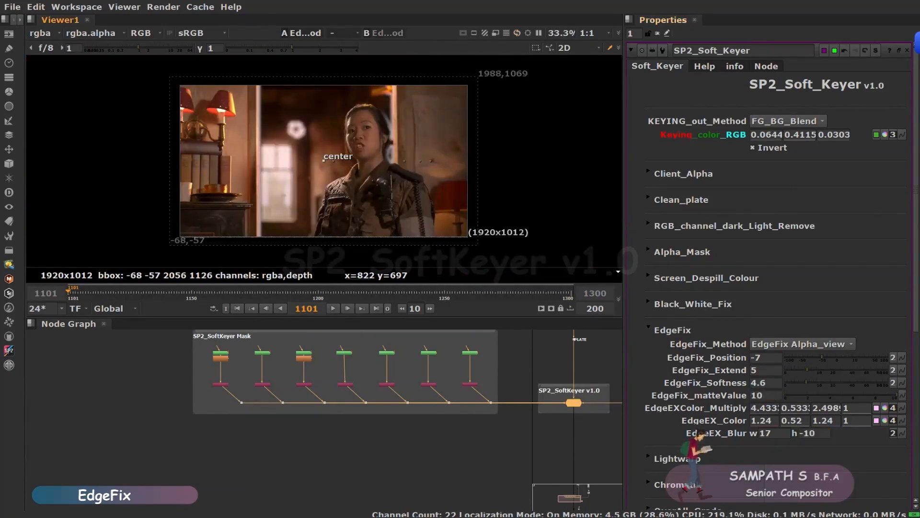
pyautogui.click(803, 343)
pyautogui.click(772, 331)
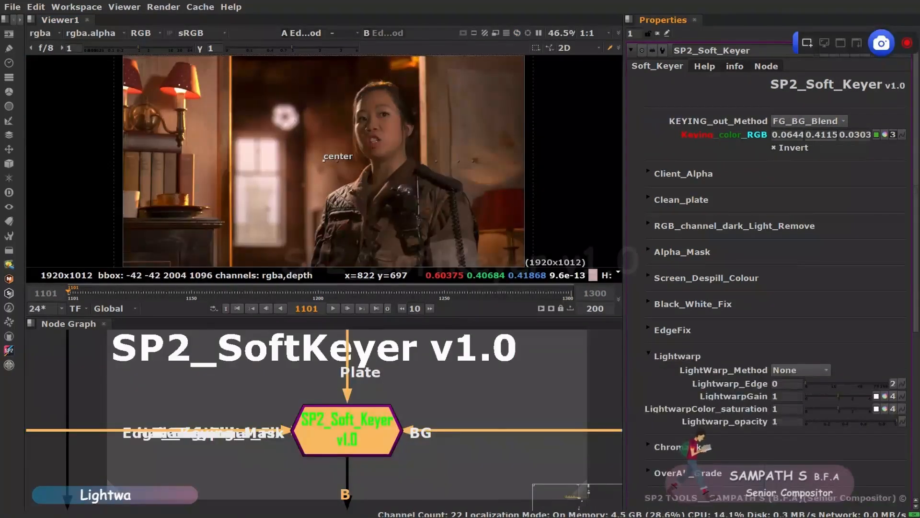
# Set LightWarp_Method to LightWarp, comparing it with None around the jacket and face.
pyautogui.click(801, 370)
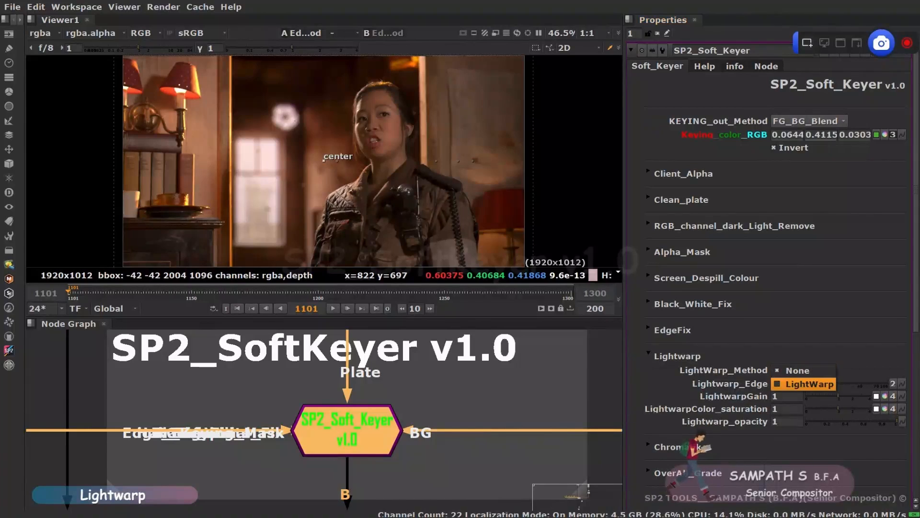
pyautogui.click(803, 385)
pyautogui.scroll(5, 328, 141)
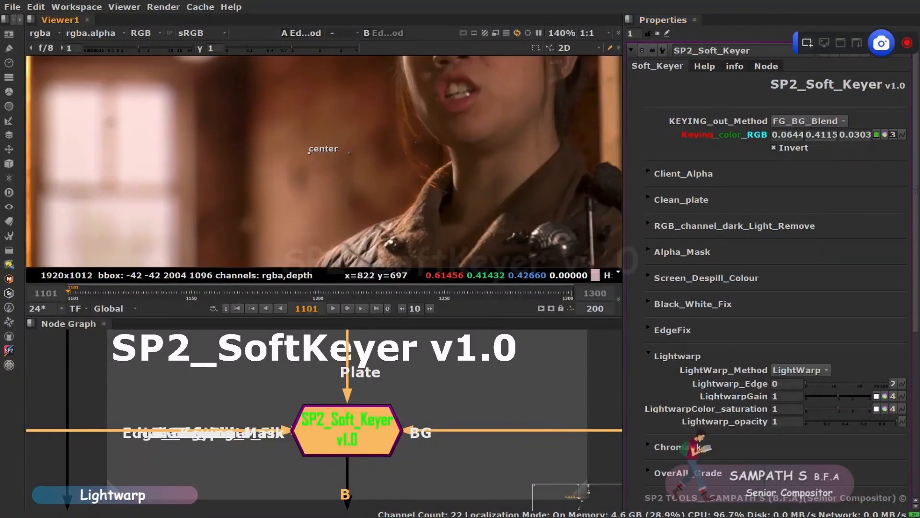
pyautogui.click(802, 370)
pyautogui.click(802, 356)
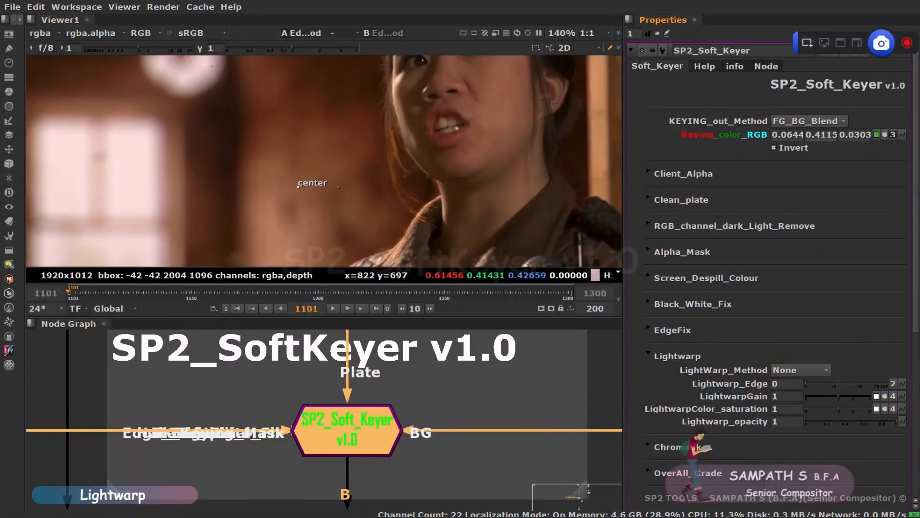
pyautogui.click(802, 370)
pyautogui.click(803, 384)
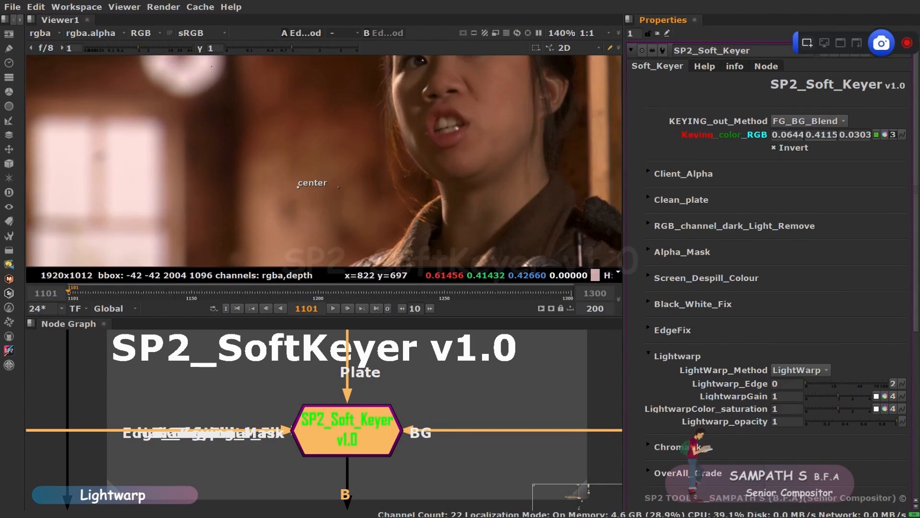
# Set Lightwarp_Edge to 9.5 and raise LightwarpGain to 4 and on to 19.
pyautogui.moveTo(807, 384); pyautogui.dragTo(831, 384)
pyautogui.moveTo(838, 396); pyautogui.dragTo(871, 397)
pyautogui.scroll(-4, 377, 146)
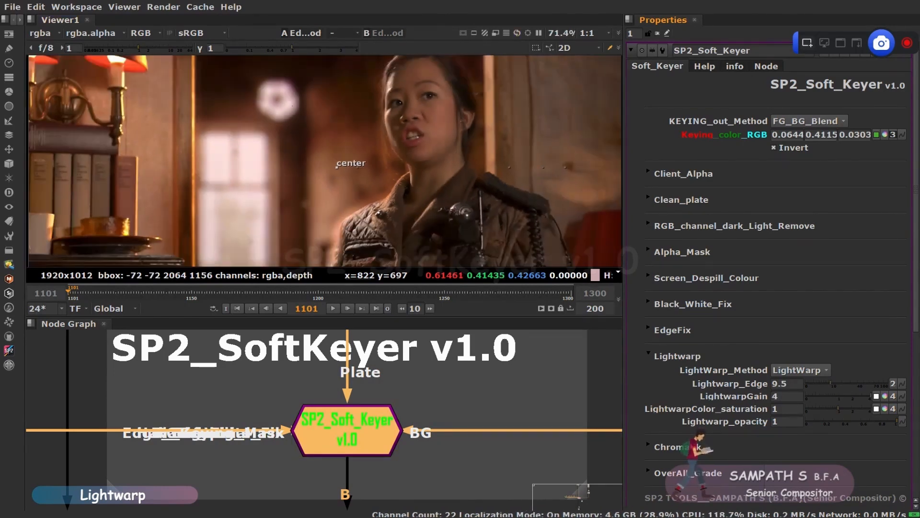
pyautogui.write('19')
pyautogui.press('Return')
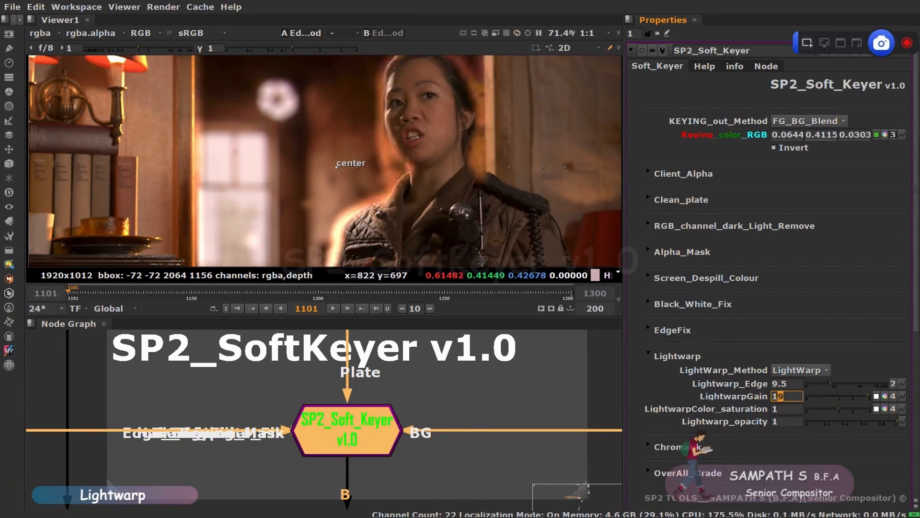
# Set Lightwarp_Edge to 34, try LightwarpColor_saturation at 0.6 and return it to 1.
pyautogui.moveTo(832, 383); pyautogui.dragTo(831, 409)
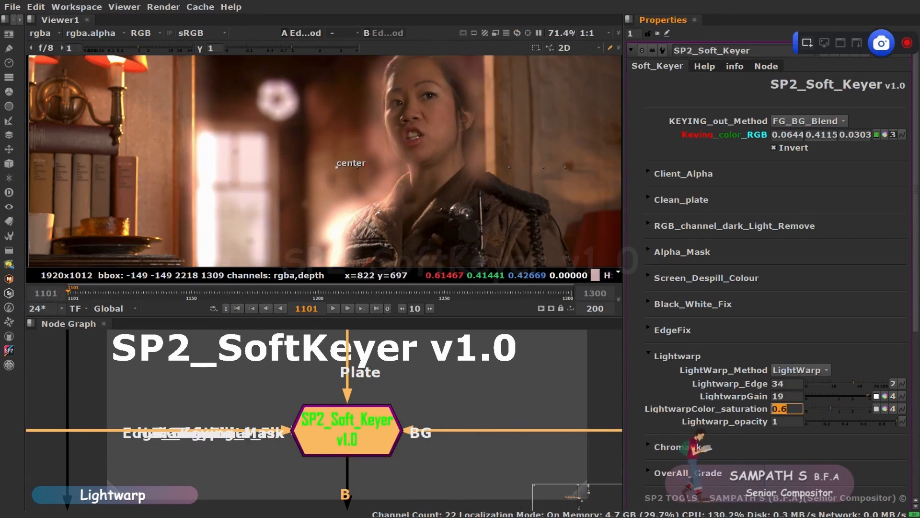
pyautogui.write('1')
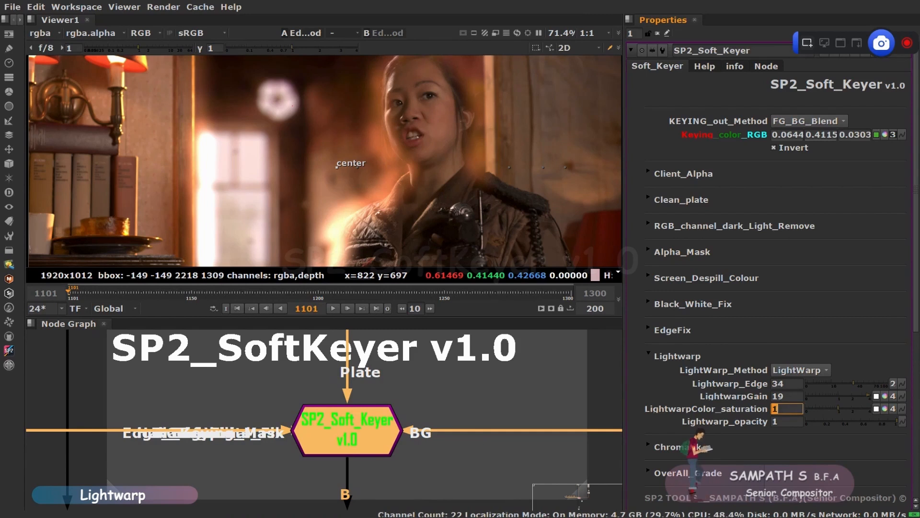
# Set Lightwarp_opacity to 0.275 and compare LightWarp_Method at None and LightWarp, finishing on LightWarp.
pyautogui.moveTo(897, 422); pyautogui.dragTo(830, 422)
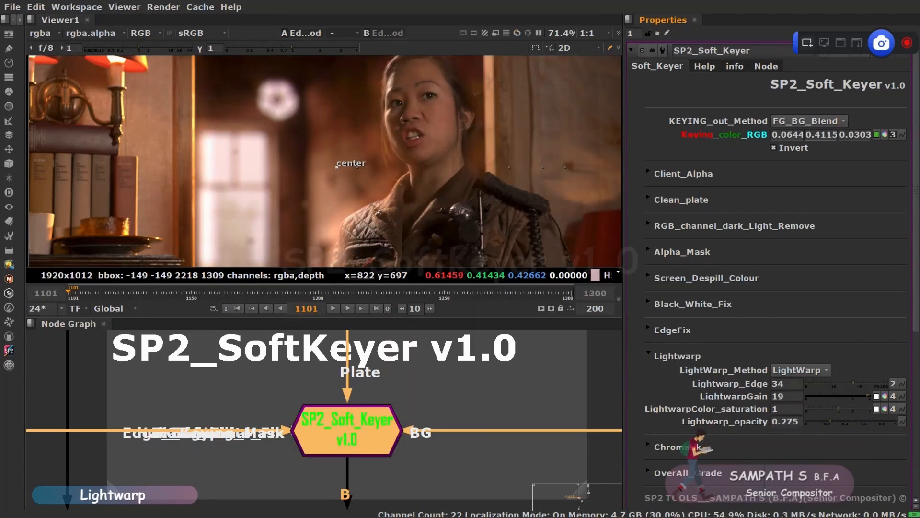
pyautogui.click(800, 370)
pyautogui.click(798, 358)
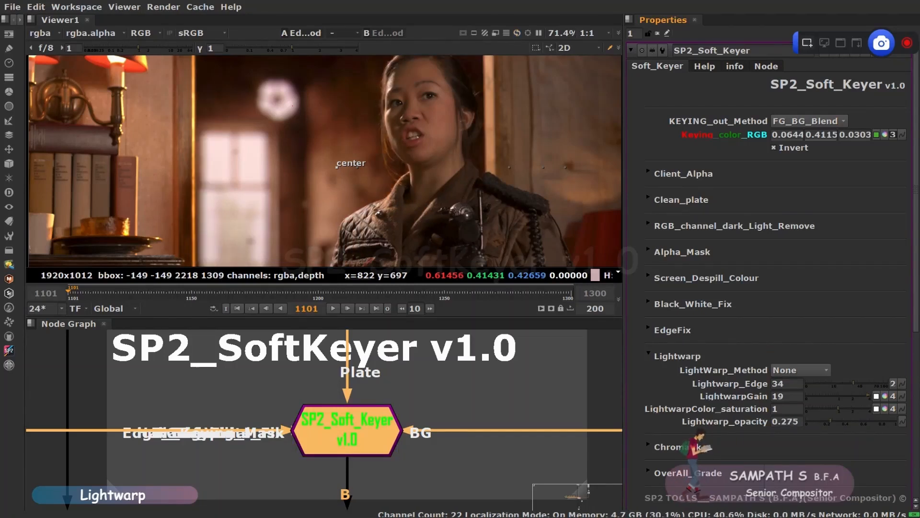
pyautogui.click(800, 370)
pyautogui.click(810, 384)
pyautogui.click(800, 370)
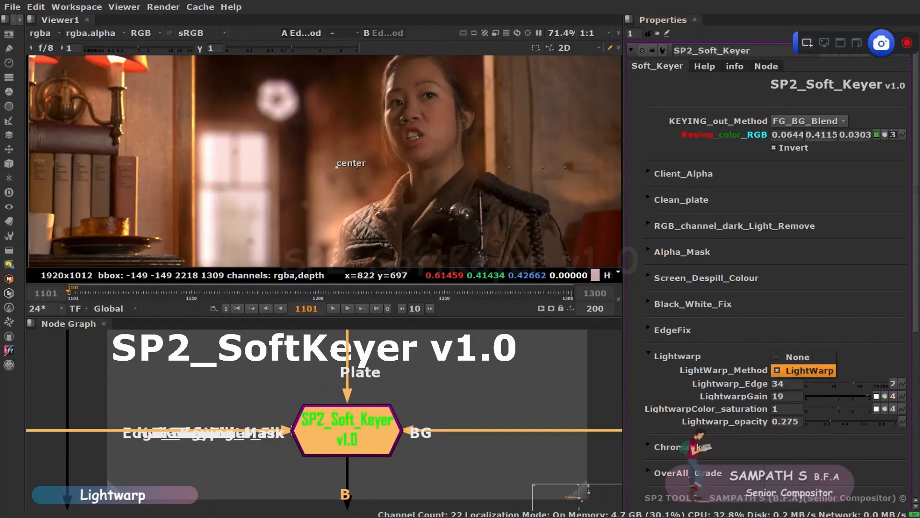
pyautogui.click(798, 357)
pyautogui.click(800, 370)
pyautogui.click(797, 384)
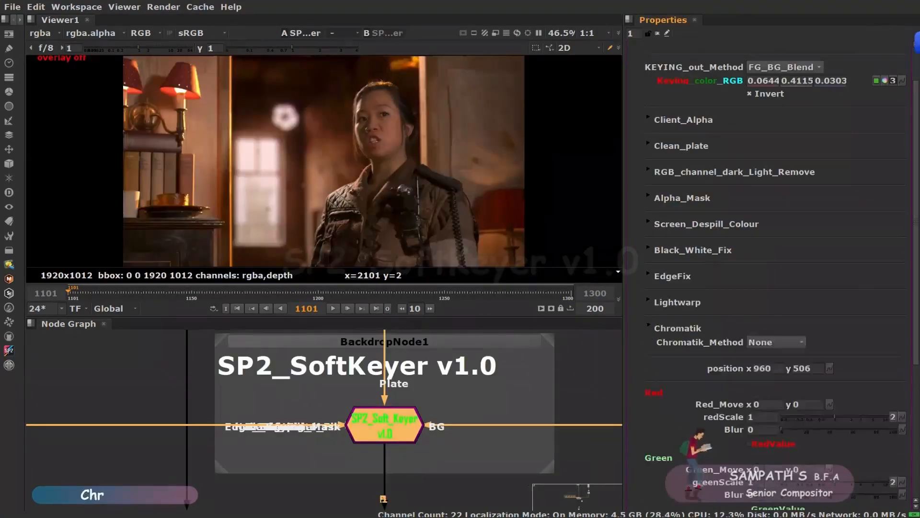
# Set Chromatik_Method to Chromatik, enter Red_Move x 11 and y 14, and enable RedValue.
pyautogui.click(776, 342)
pyautogui.click(776, 355)
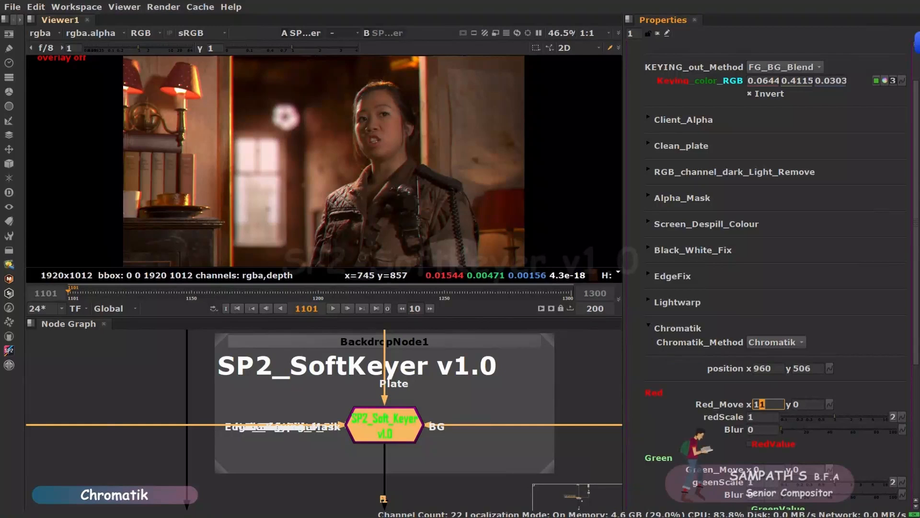
pyautogui.scroll(9, 346, 114)
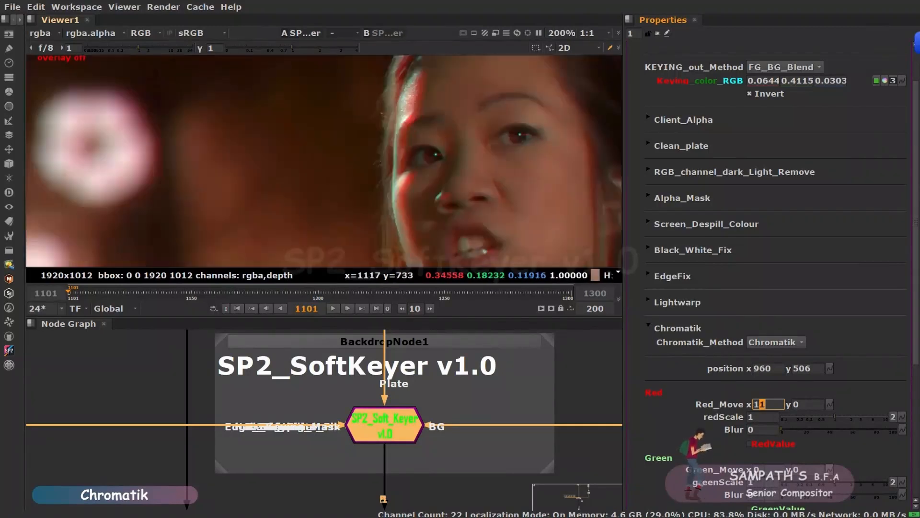
pyautogui.moveTo(417, 111); pyautogui.dragTo(272, 174, button='middle')
pyautogui.scroll(-2, 324, 161)
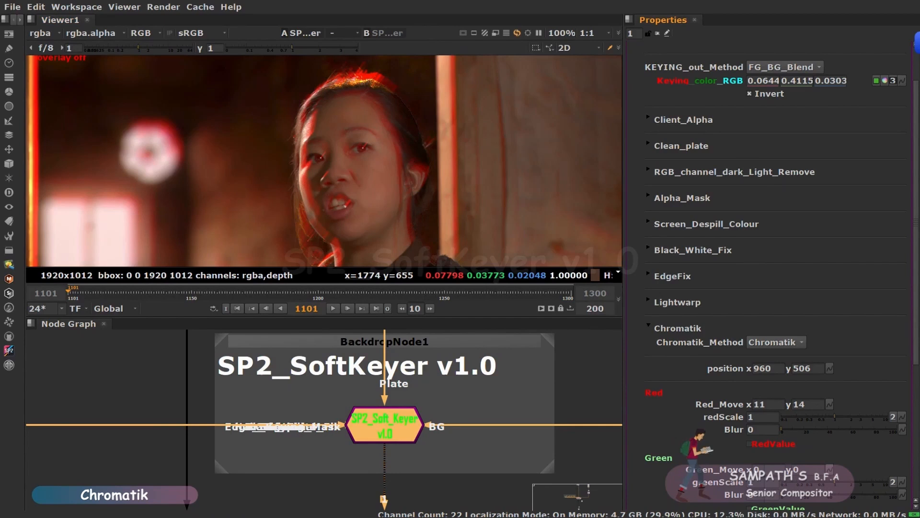
pyautogui.click(749, 444)
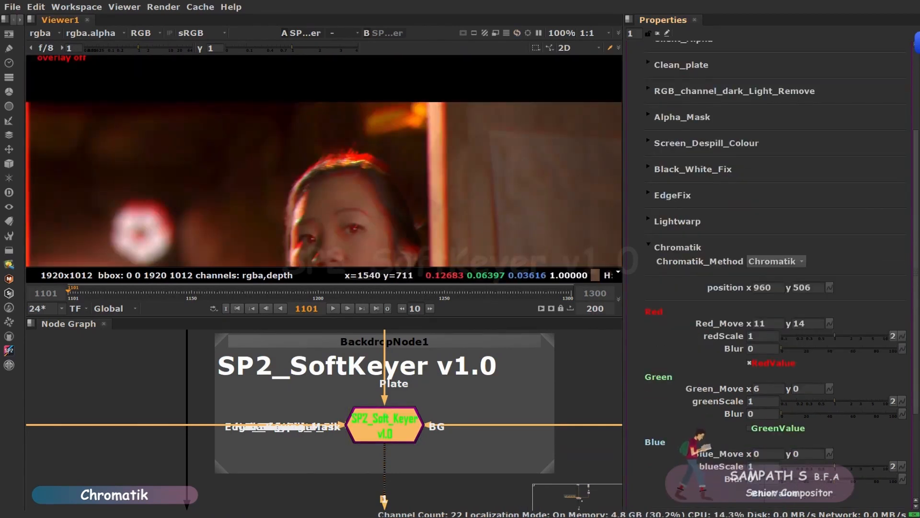
# Set Green_Move to x 15 and y 7.8, reduce the green Blur to 6, and enable GreenValue.
pyautogui.write('15')
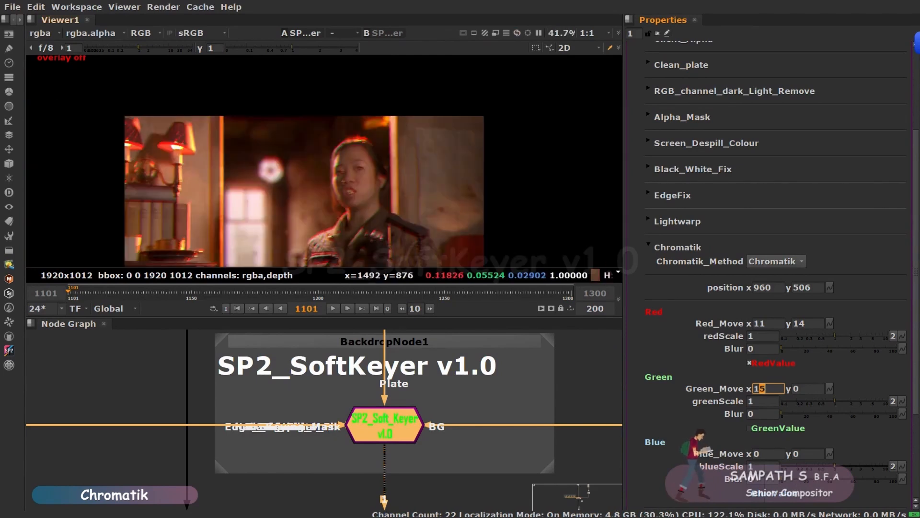
pyautogui.scroll(4, 371, 176)
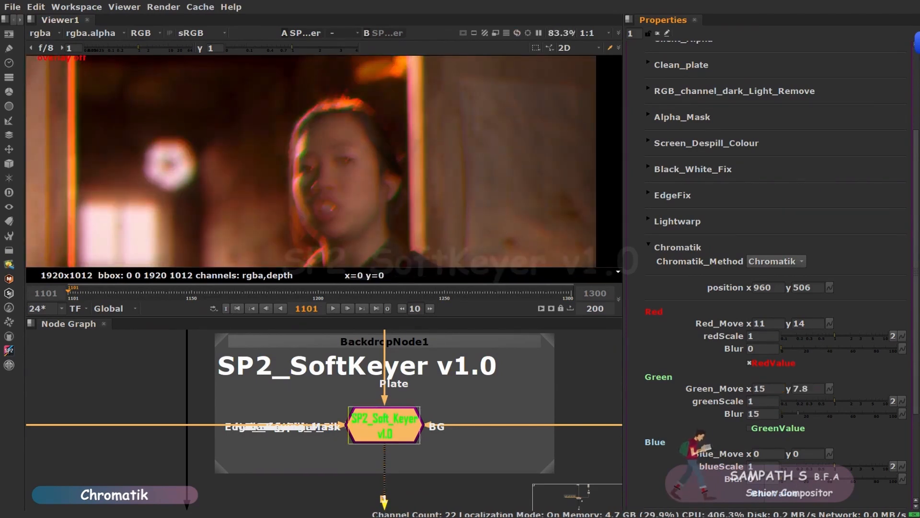
pyautogui.moveTo(801, 413); pyautogui.dragTo(788, 414)
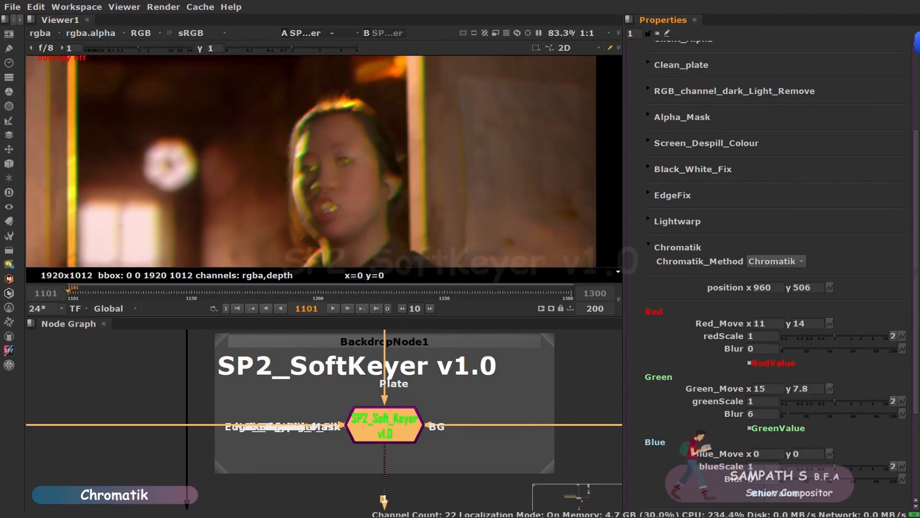
pyautogui.scroll(-2, 366, 122)
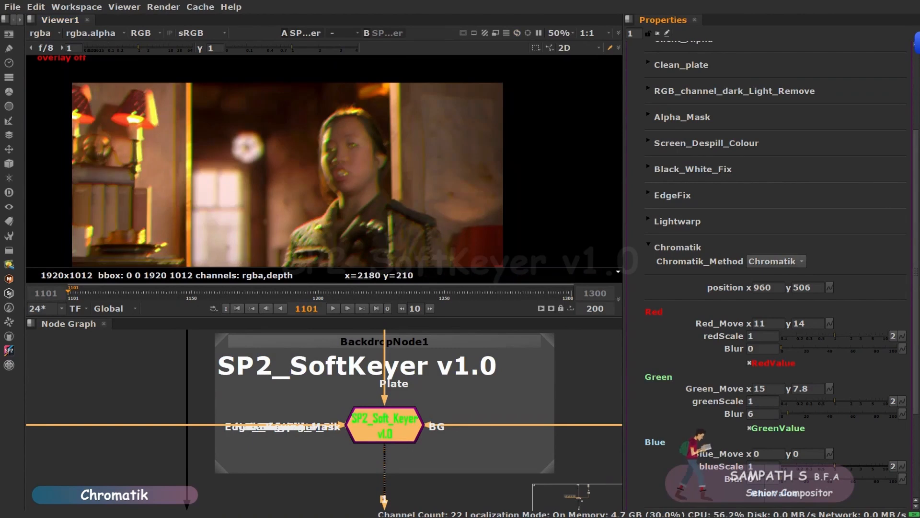
# Set Blue_Move to x 13 and y 7 with Blur 43.5, and compare Chromatik_Method at Chromatik and None.
pyautogui.scroll(-1, 767, 216)
pyautogui.write('13')
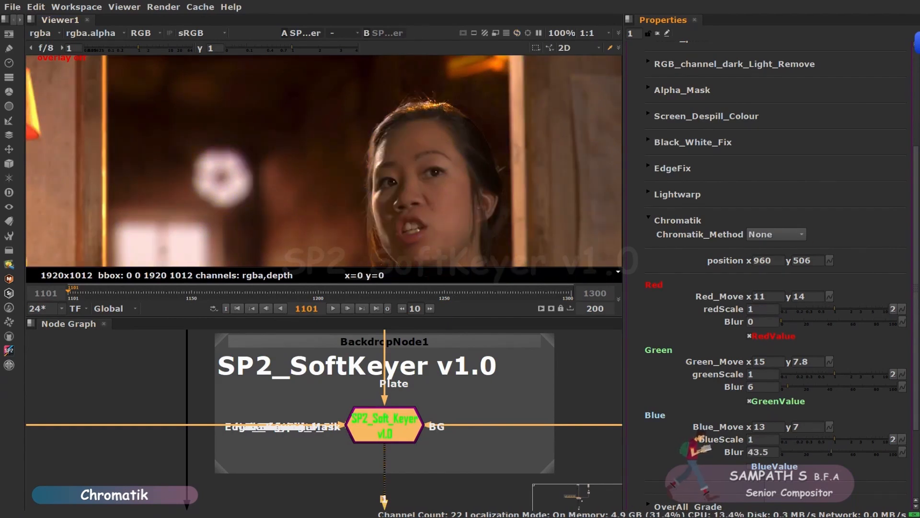
pyautogui.click(776, 234)
pyautogui.click(784, 248)
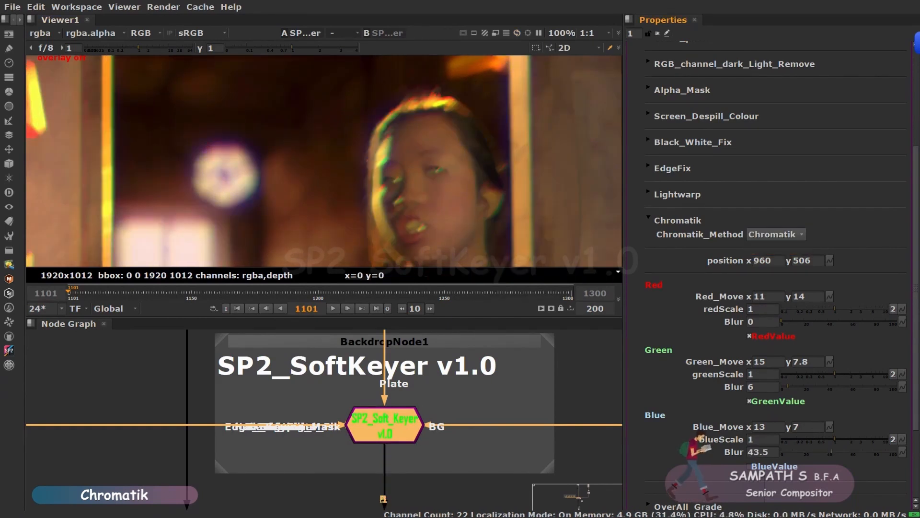
pyautogui.click(776, 235)
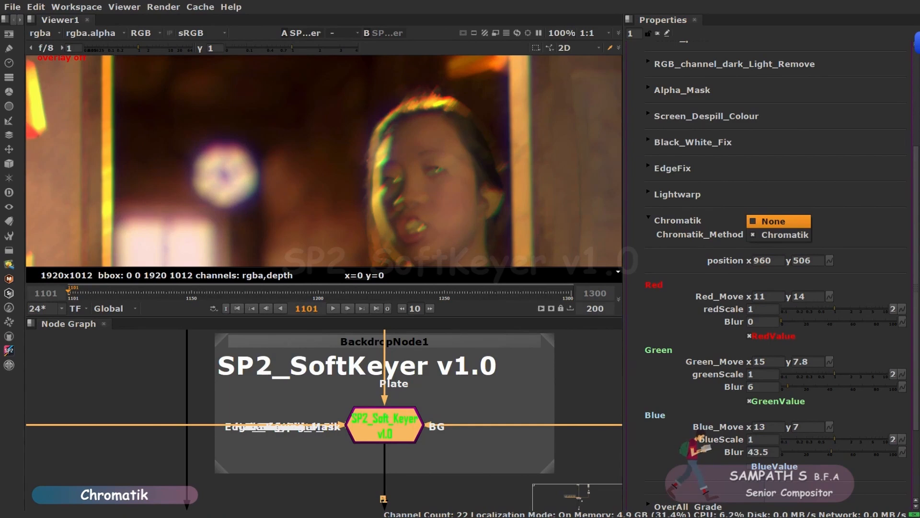
pyautogui.click(777, 221)
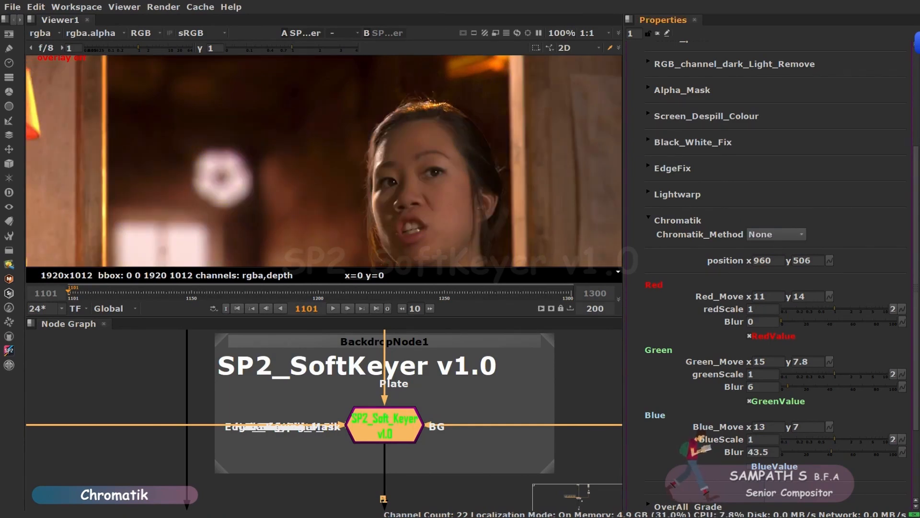
# Reset the channel moves and blurs to default, re-enable Chromatik, and set redScale to 1.04 and greenScale to 0.98.
pyautogui.click(830, 297)
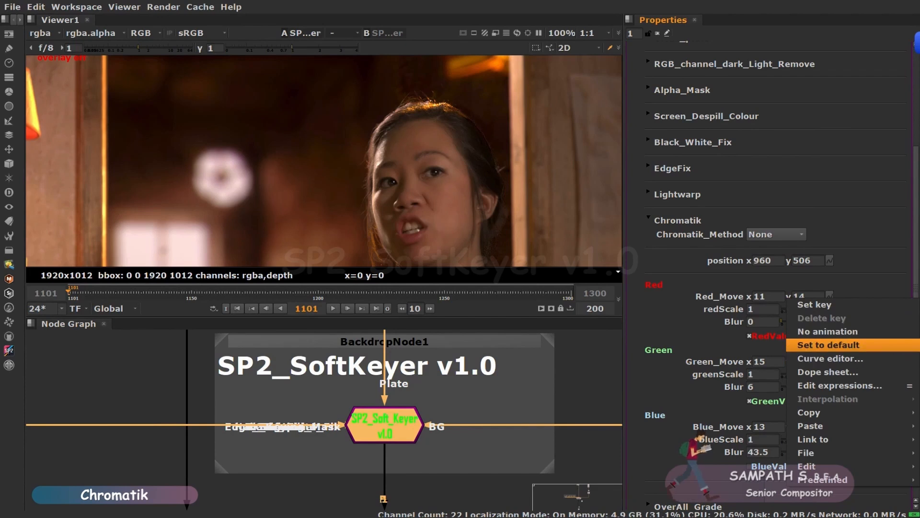
pyautogui.click(828, 345)
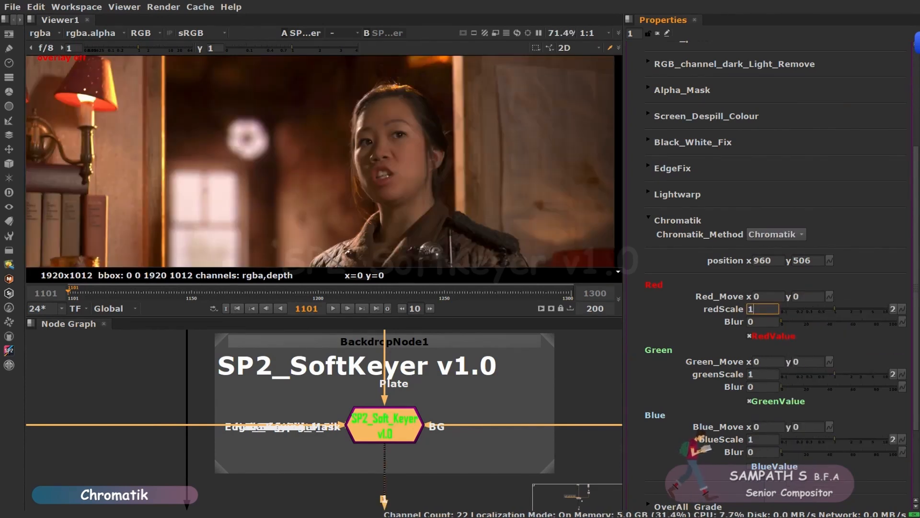
pyautogui.write('.0')
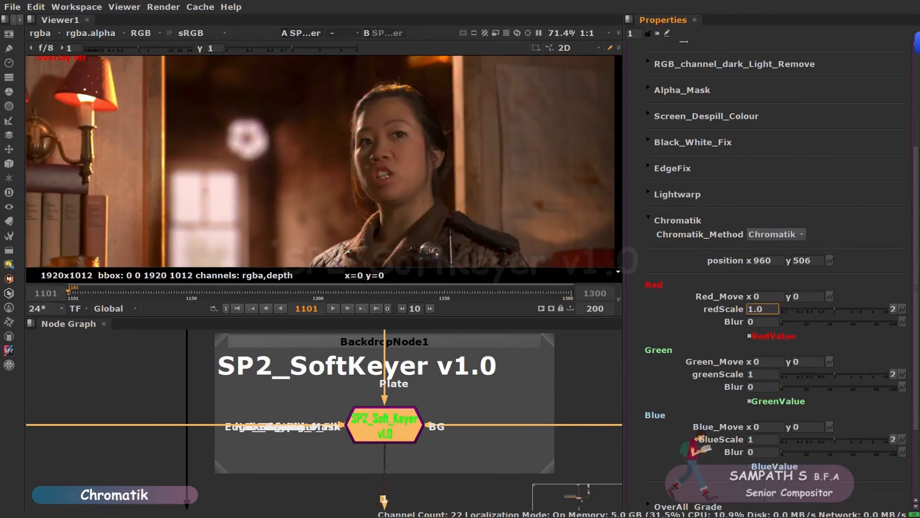
pyautogui.write('4')
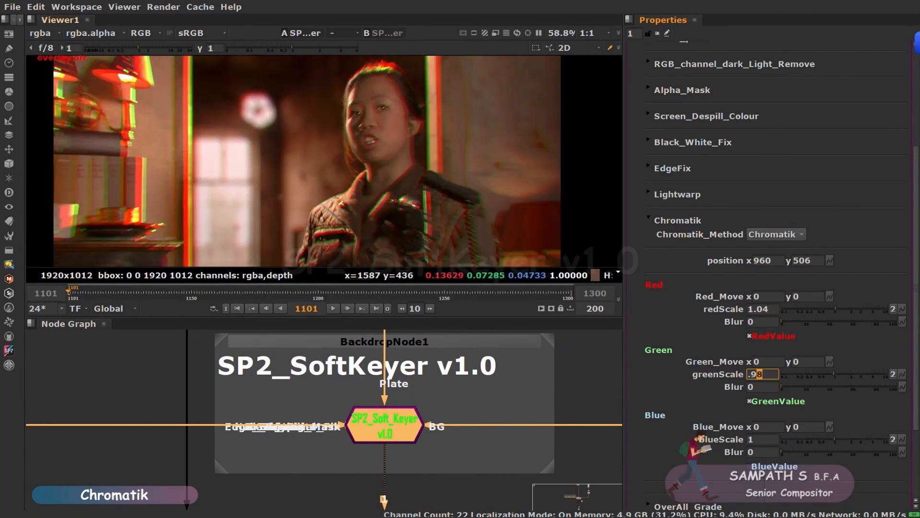
# Set the red Blur to 13, the green Blur to 4.5 and blueScale to 1.1.
pyautogui.scroll(4, 473, 180)
pyautogui.moveTo(782, 322); pyautogui.dragTo(802, 322)
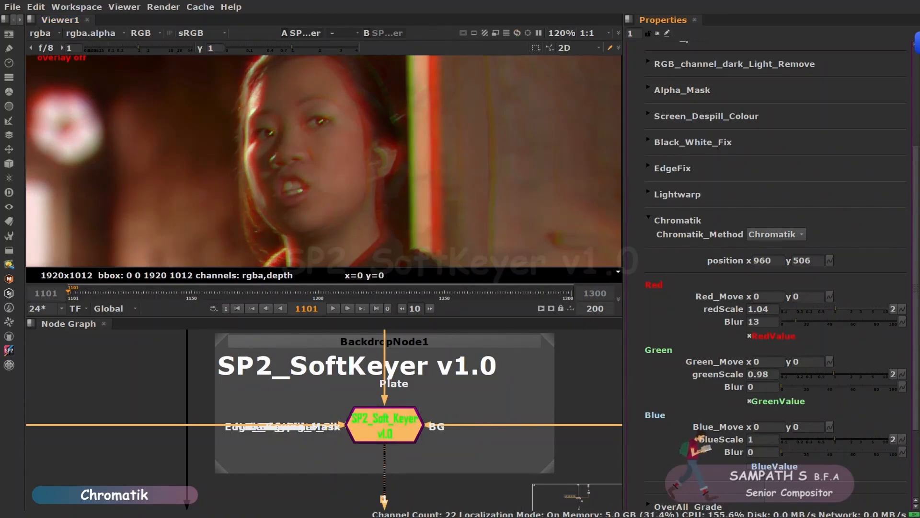
pyautogui.moveTo(782, 386)
pyautogui.mouseDown()
pyautogui.moveTo(801, 386)
pyautogui.moveTo(787, 387)
pyautogui.mouseUp()
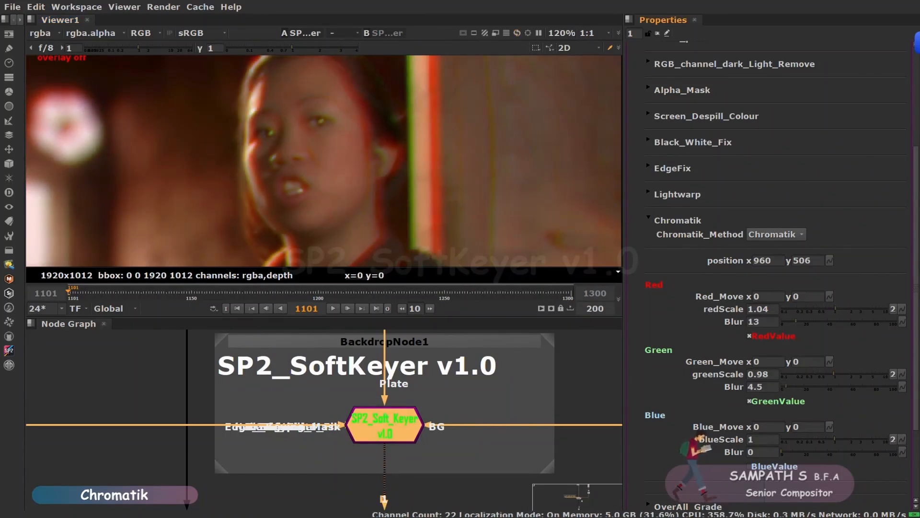
pyautogui.press('f')
# Compare the full frame with Chromatik_Method at None and Chromatik, finishing on None.
pyautogui.click(776, 234)
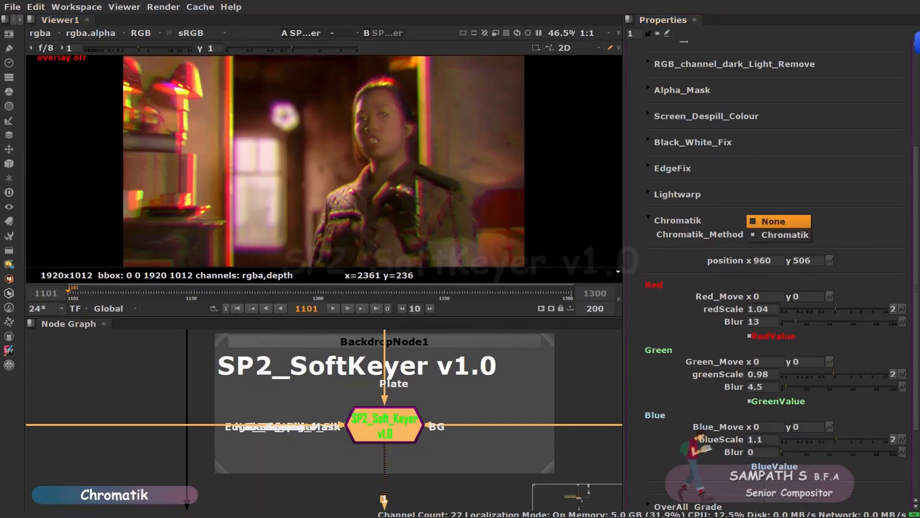
pyautogui.click(773, 220)
pyautogui.click(776, 234)
pyautogui.click(776, 247)
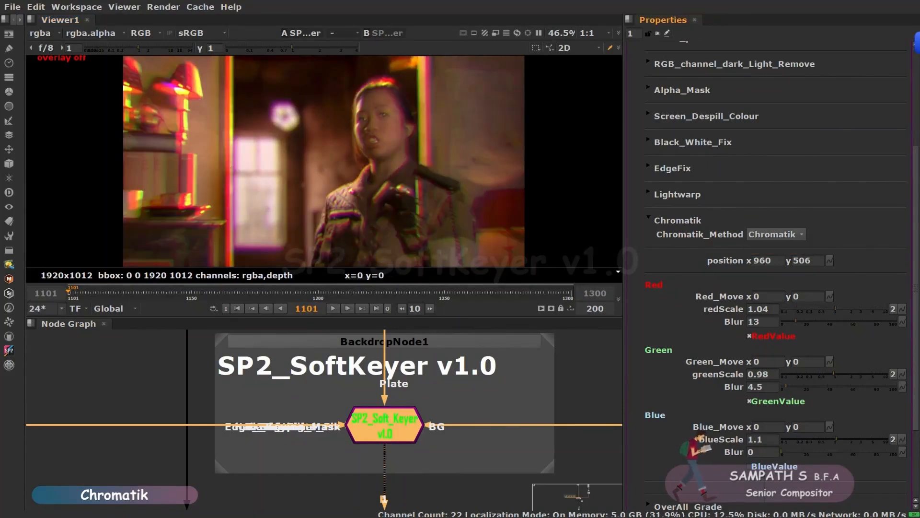
pyautogui.click(776, 234)
pyautogui.click(772, 221)
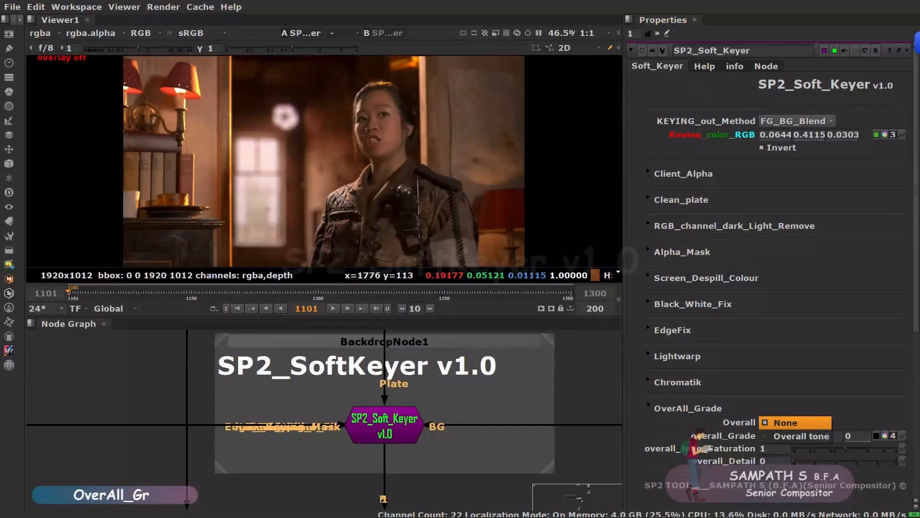
# Set Overall to Overall tone and shift overall_Grade to a cool blue, with the blue channel at about 0.099.
pyautogui.click(801, 436)
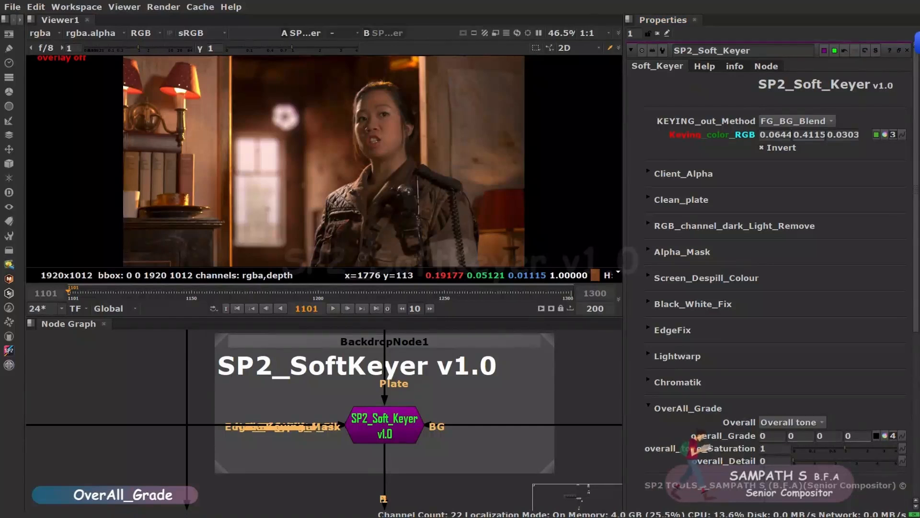
pyautogui.click(885, 436)
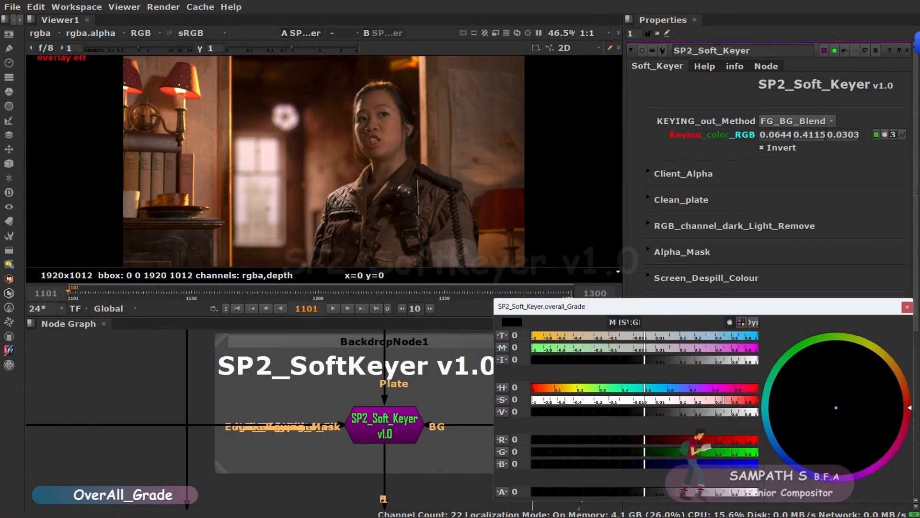
pyautogui.moveTo(646, 336); pyautogui.dragTo(611, 336)
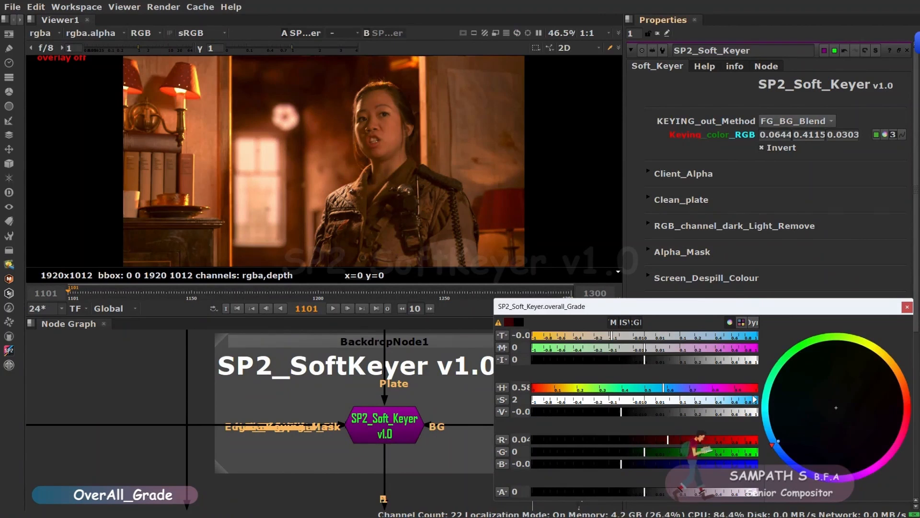
pyautogui.moveTo(747, 306); pyautogui.dragTo(633, 258)
pyautogui.moveTo(531, 300)
pyautogui.mouseDown()
pyautogui.moveTo(553, 300)
pyautogui.moveTo(513, 300)
pyautogui.moveTo(544, 300)
pyautogui.mouseUp()
pyautogui.moveTo(486, 287); pyautogui.dragTo(581, 288)
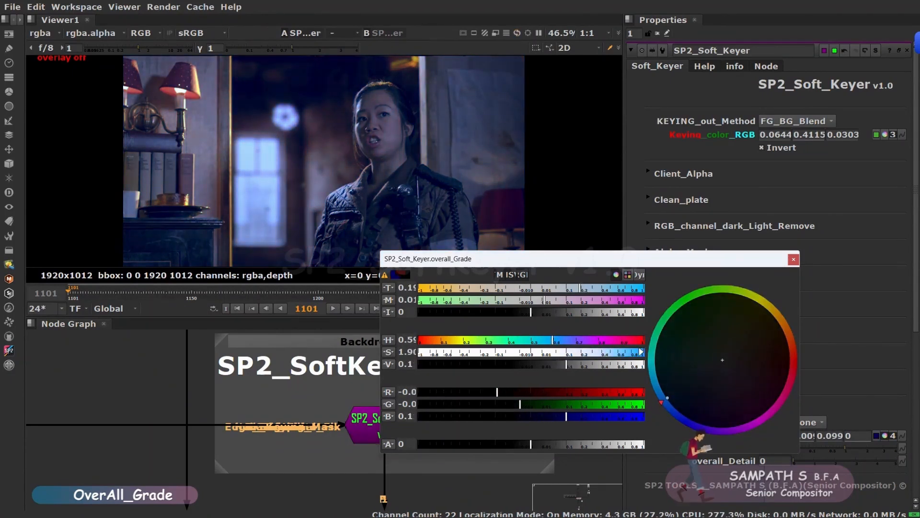
pyautogui.click(794, 259)
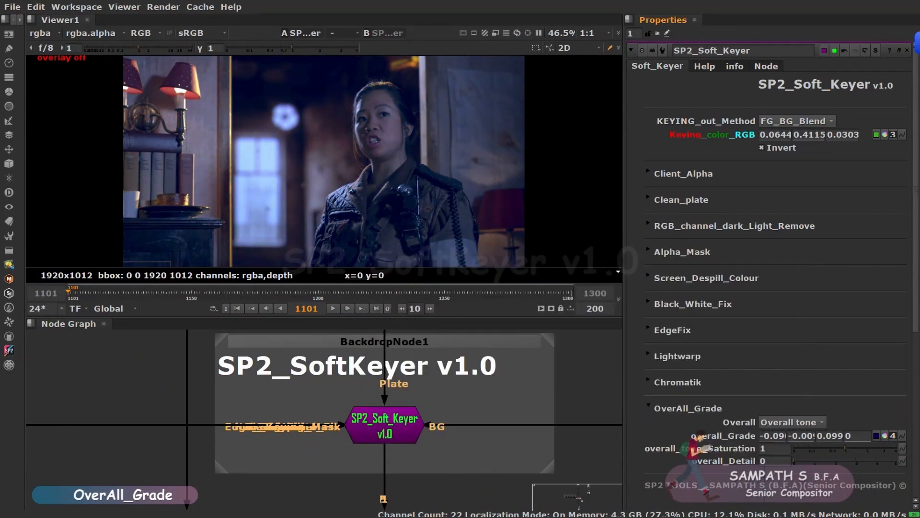
# Raise overall_tone_Saturation to 1.8 and set overall_Detail to 1.
pyautogui.moveTo(846, 448)
pyautogui.mouseDown()
pyautogui.moveTo(874, 449)
pyautogui.moveTo(843, 448)
pyautogui.moveTo(859, 449)
pyautogui.mouseUp()
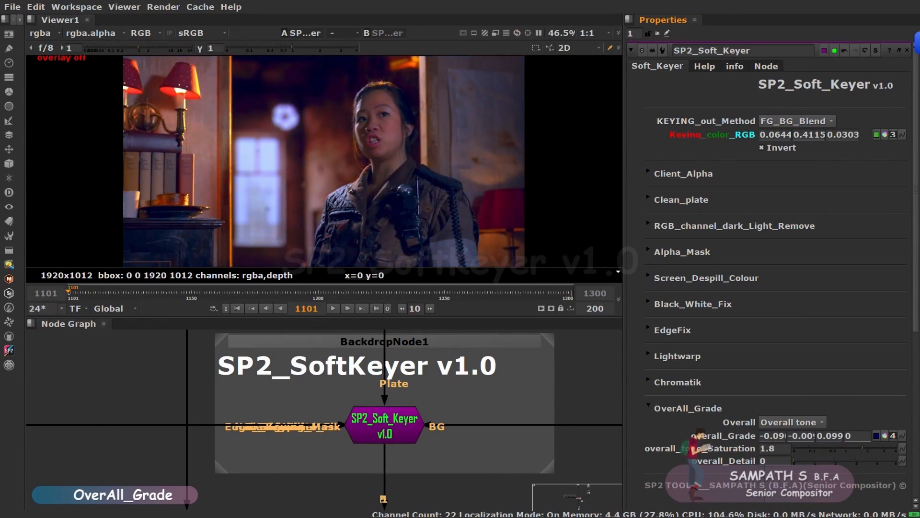
pyautogui.scroll(5, 369, 112)
pyautogui.moveTo(439, 220); pyautogui.dragTo(470, 166, button='middle')
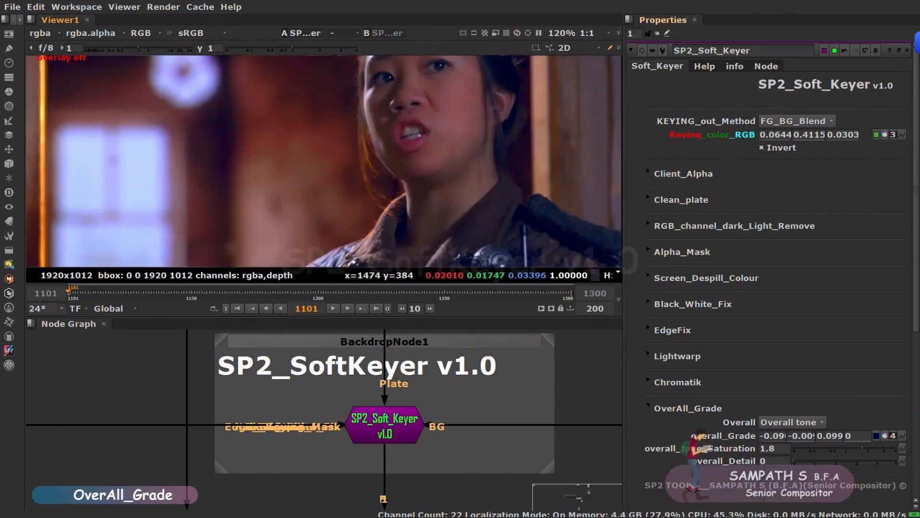
pyautogui.press('Return')
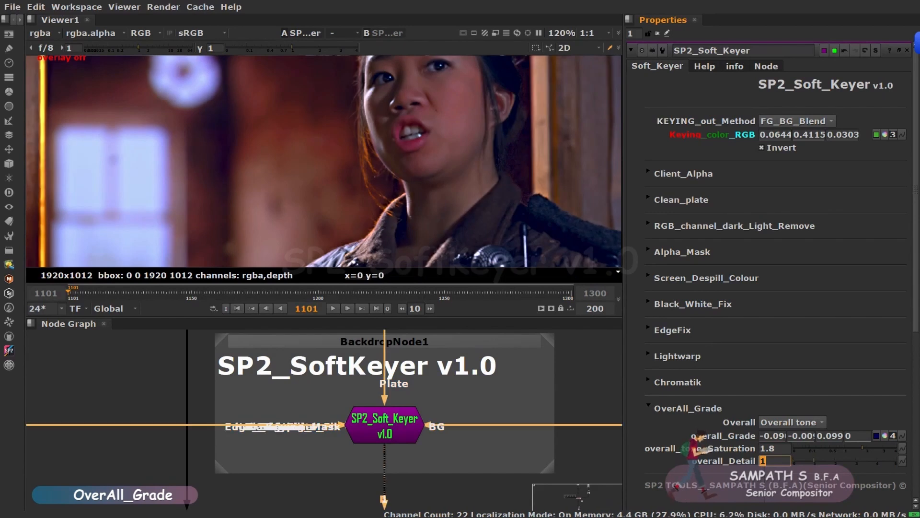
# Compare overall_Detail at 0 and 1 on the jacket, finishing at 1.
pyautogui.scroll(-4, 456, 127)
pyautogui.moveTo(384, 246)
pyautogui.mouseDown(button='middle')
pyautogui.moveTo(383, 160)
pyautogui.moveTo(370, 257)
pyautogui.mouseUp(button='middle')
pyautogui.scroll(5, 381, 159)
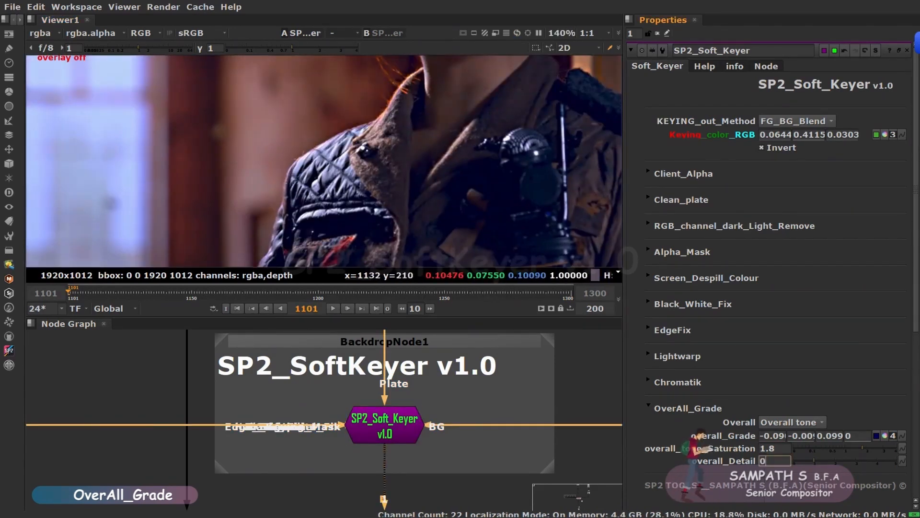
pyautogui.write('0')
pyautogui.press('Return')
pyautogui.write('1')
pyautogui.press('Return')
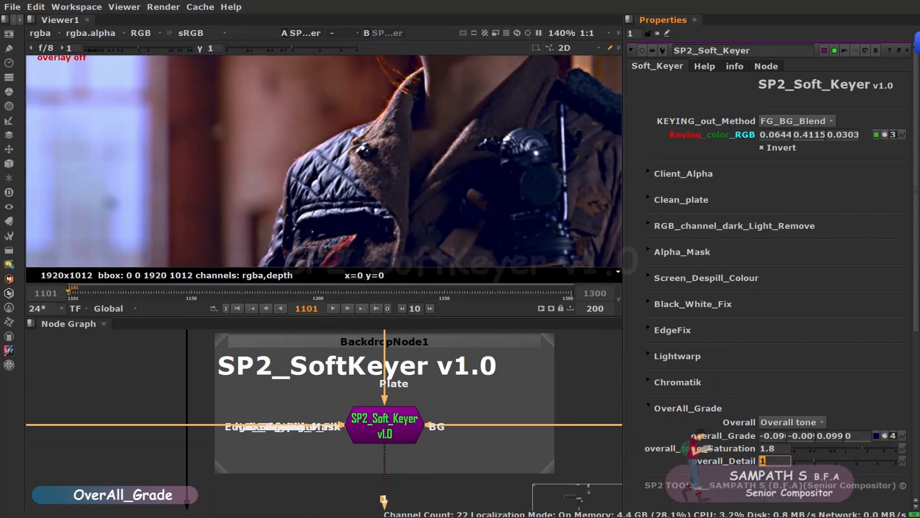
# Test overall_Detail at 2 and 5 on the jacket, full frame and bookshelf, finishing at 2.
pyautogui.write('2')
pyautogui.press('Return')
pyautogui.write('5')
pyautogui.press('Return')
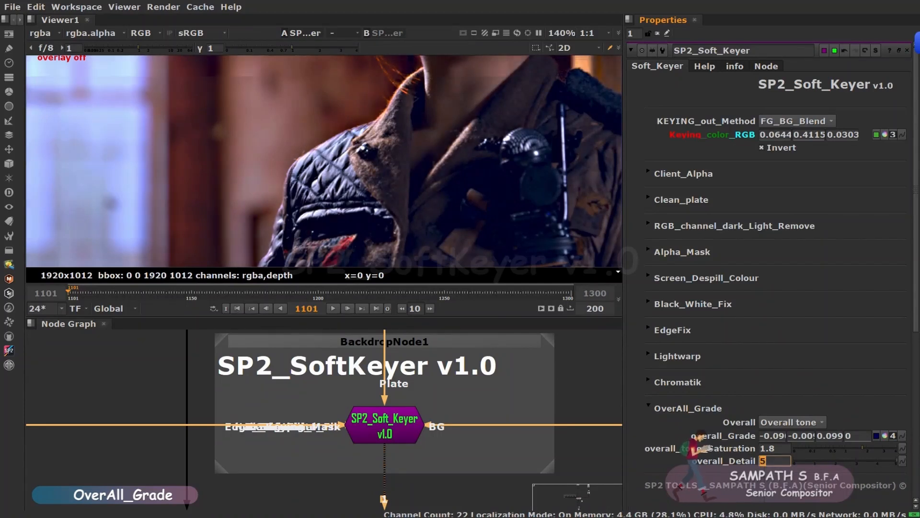
pyautogui.scroll(-5, 607, 217)
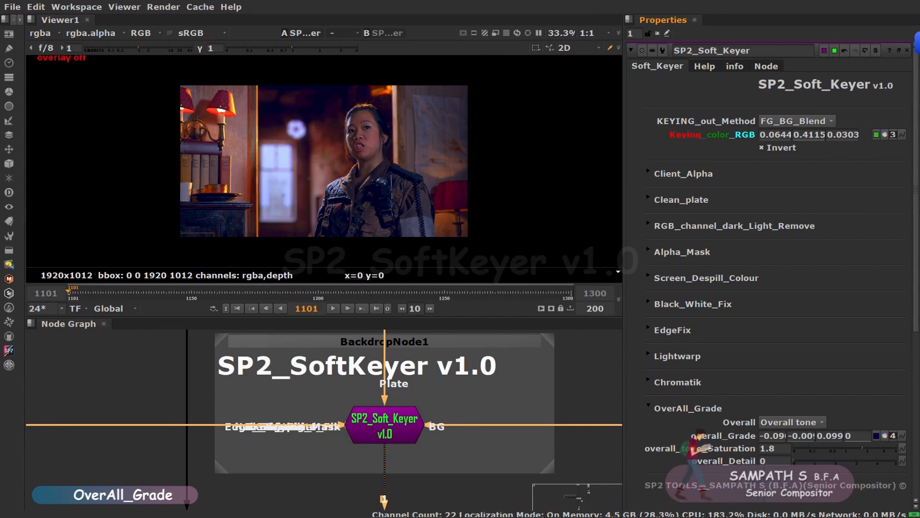
pyautogui.scroll(6, 248, 165)
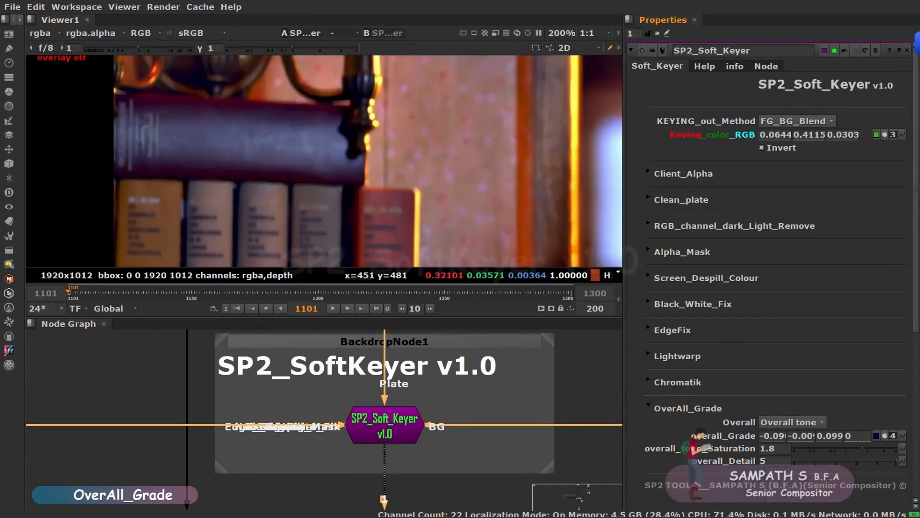
pyautogui.moveTo(896, 460); pyautogui.dragTo(835, 460)
# Compare Overall at None and Overall tone on the woman's face.
pyautogui.scroll(-4, 524, 254)
pyautogui.click(793, 422)
pyautogui.click(786, 410)
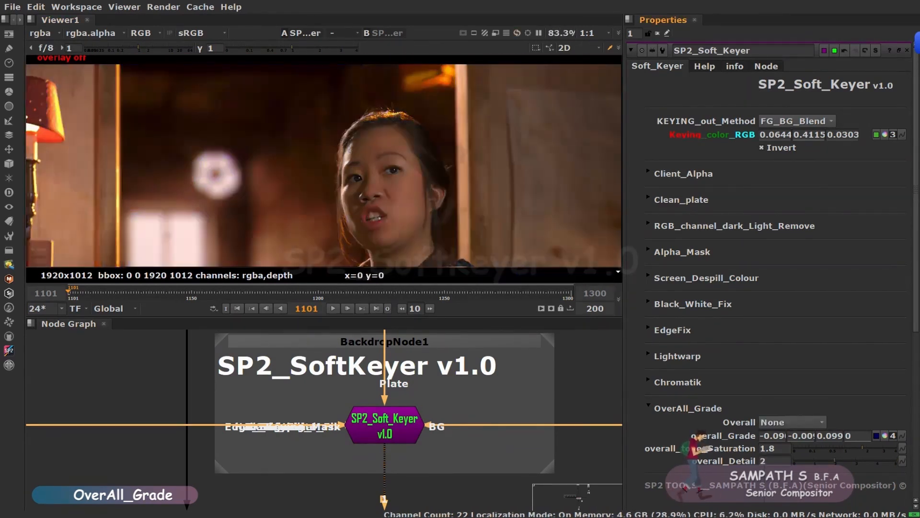
pyautogui.click(793, 422)
pyautogui.click(795, 436)
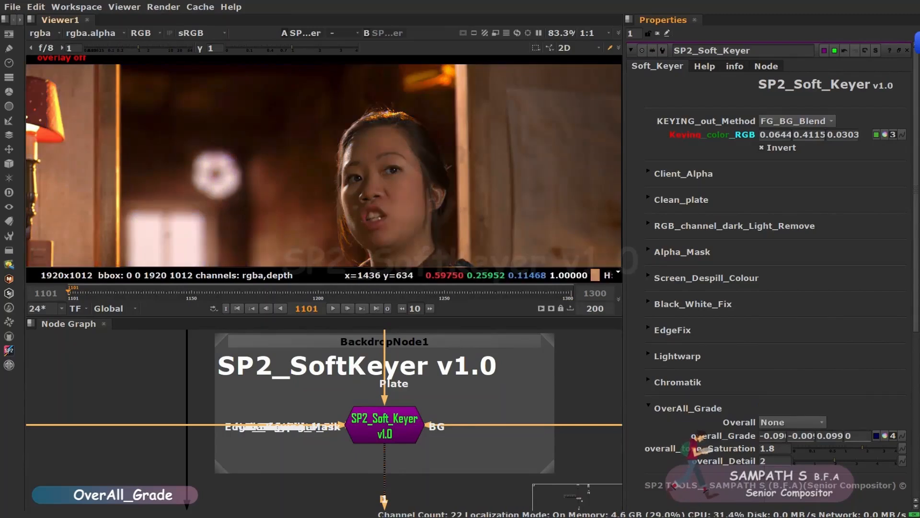
# Compare the full frame with Overall at None and Overall tone, finishing on None.
pyautogui.scroll(-4, 513, 194)
pyautogui.scroll(1, 513, 194)
pyautogui.click(792, 410)
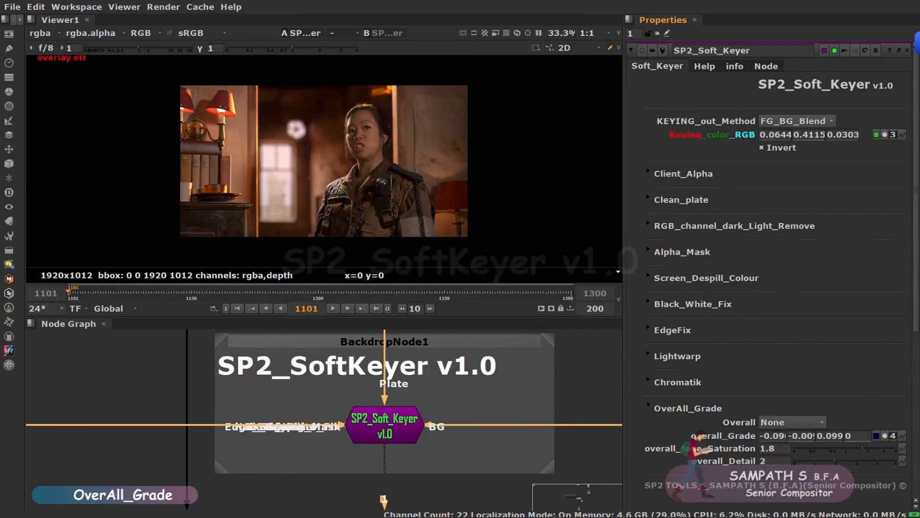
pyautogui.click(792, 423)
pyautogui.click(796, 436)
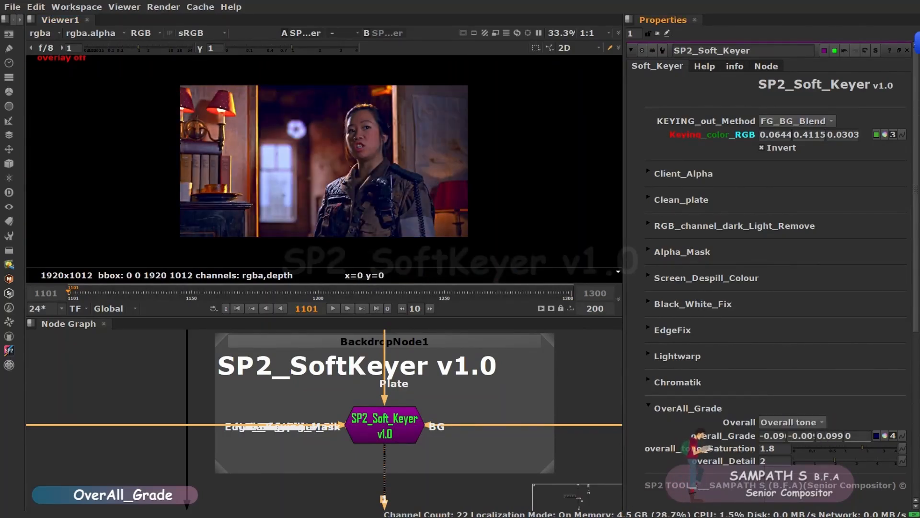
pyautogui.click(792, 422)
pyautogui.click(792, 410)
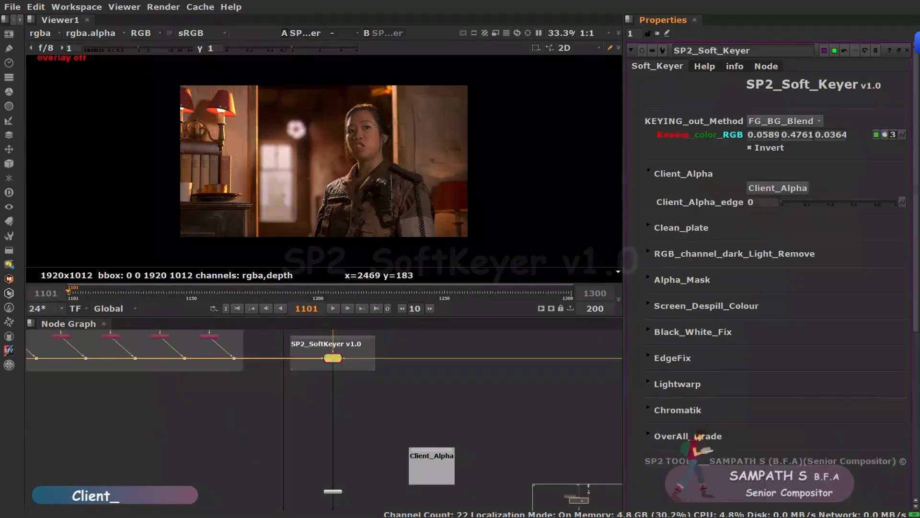
# Jump to the Client_Alpha node from the keyer's Client_Alpha section and view its matte in the Viewer.
pyautogui.click(791, 191)
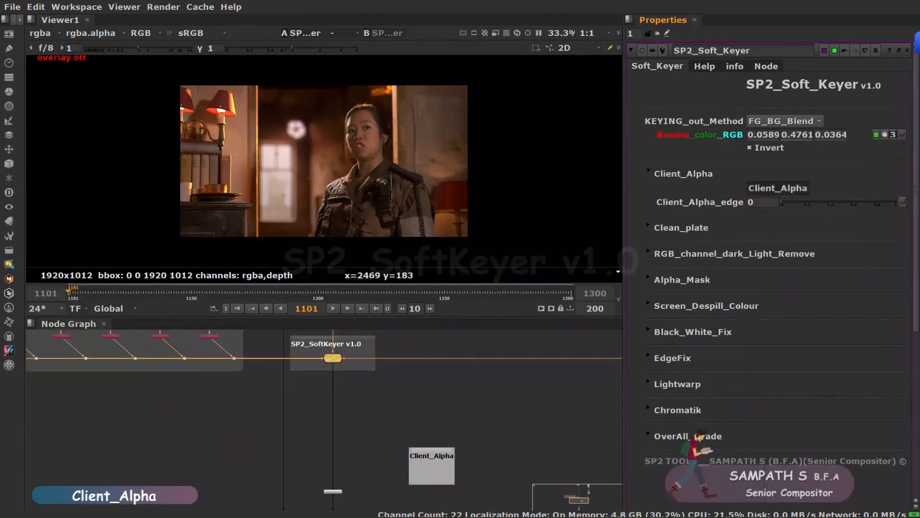
pyautogui.scroll(5, 419, 469)
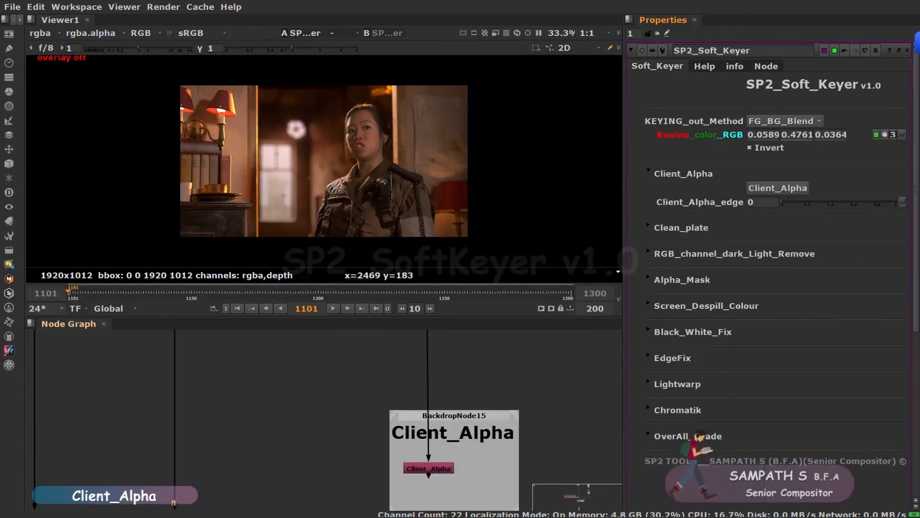
pyautogui.scroll(-3, 462, 453)
pyautogui.click(442, 462)
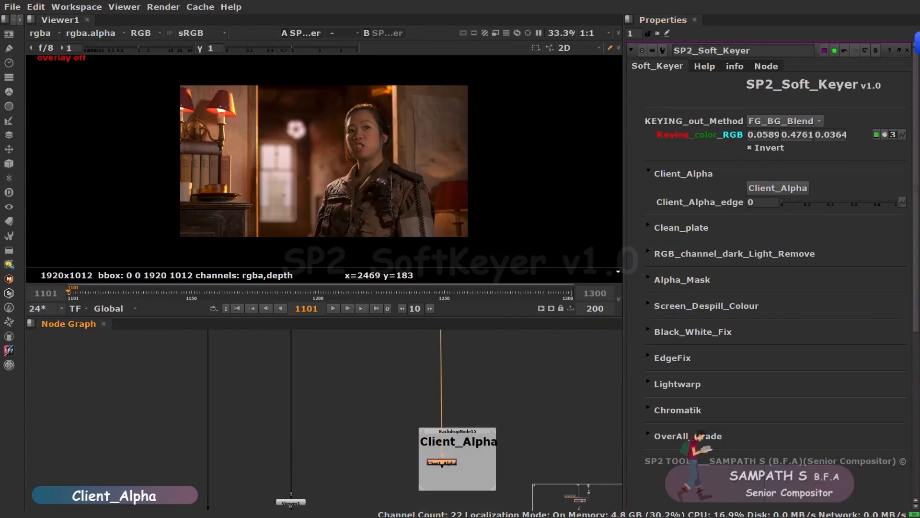
pyautogui.press('1')
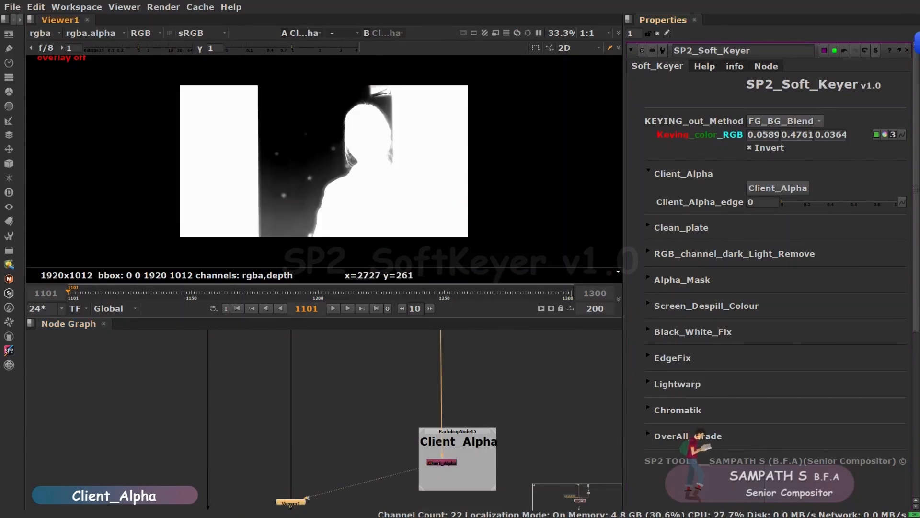
# Fine-tune Client_Alpha_edge between 0.355 and 0.4, checking the matte around the hair and shoulder.
pyautogui.moveTo(800, 202); pyautogui.dragTo(816, 202)
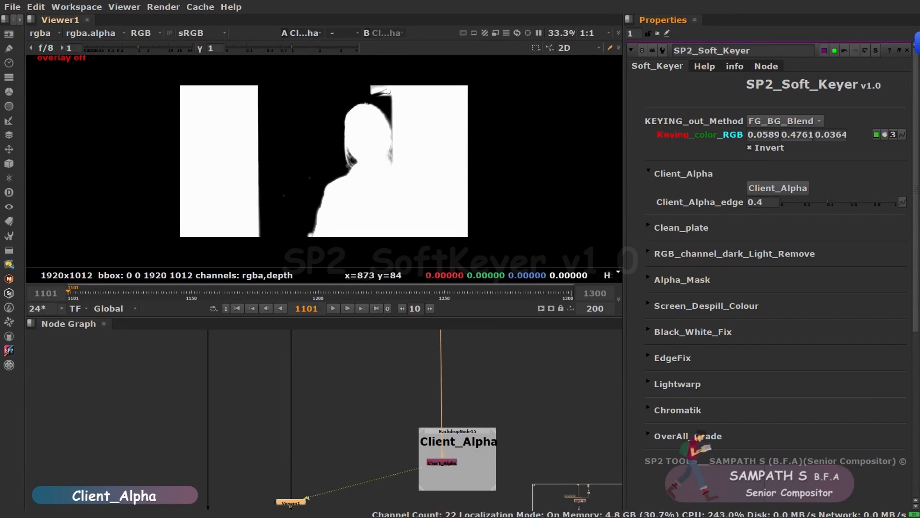
pyautogui.scroll(4, 283, 176)
pyautogui.click(826, 202)
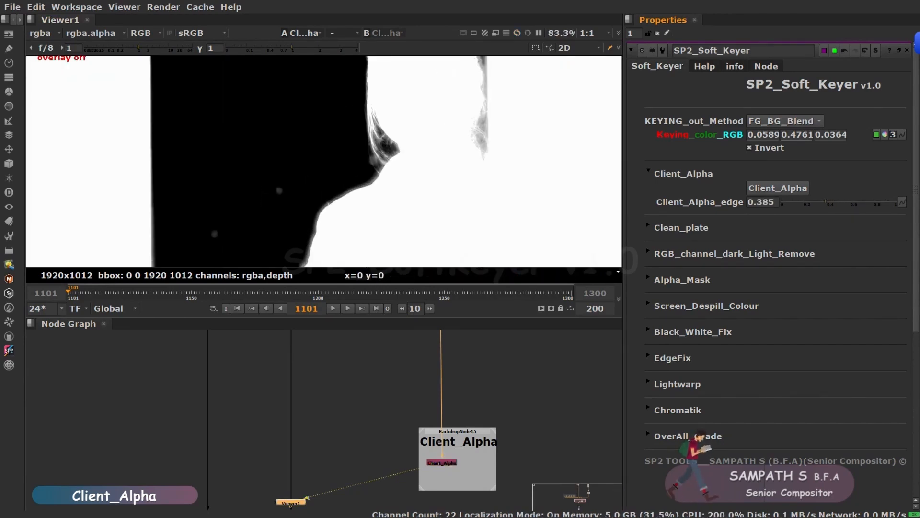
pyautogui.press('Down')
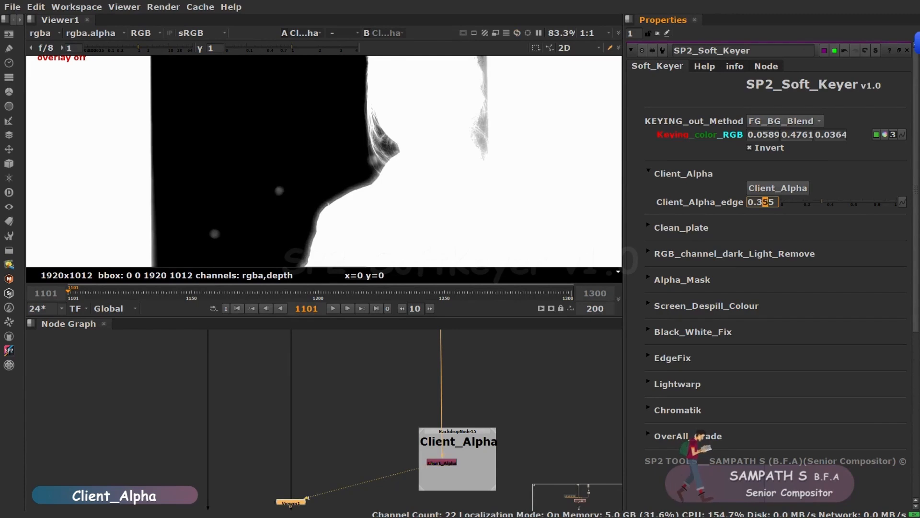
pyautogui.press('Up')
pyautogui.press('Up')
pyautogui.press('f')
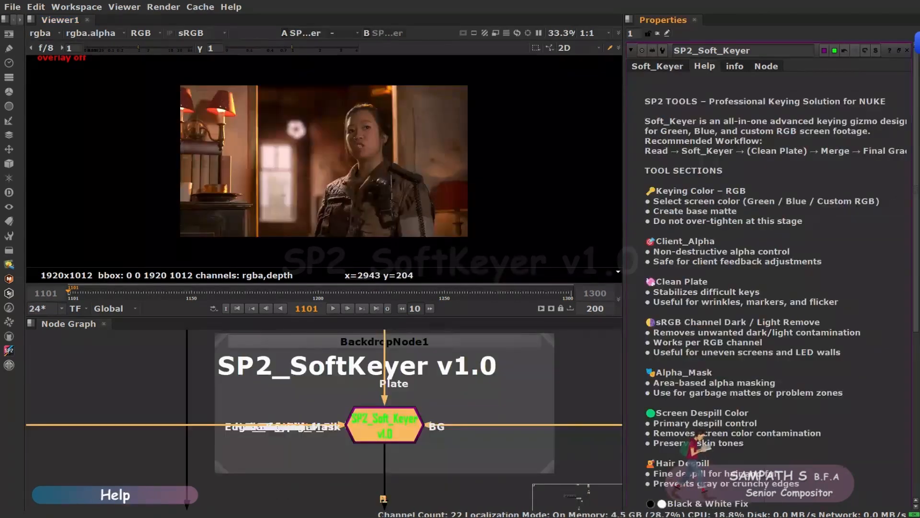
# Read through the gizmo's Help notes from Keying Color down to the Pro Tips.
pyautogui.scroll(-1, 774, 270)
pyautogui.scroll(-3, 774, 270)
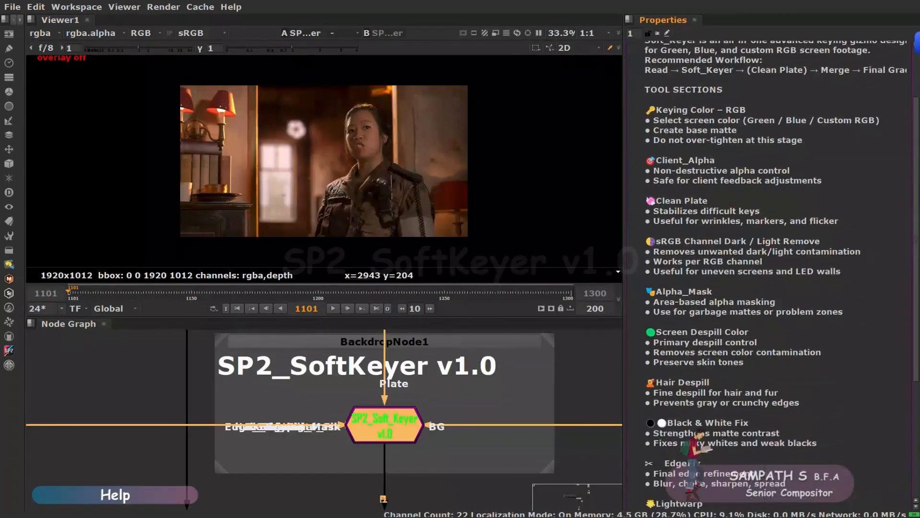
pyautogui.scroll(-3, 774, 270)
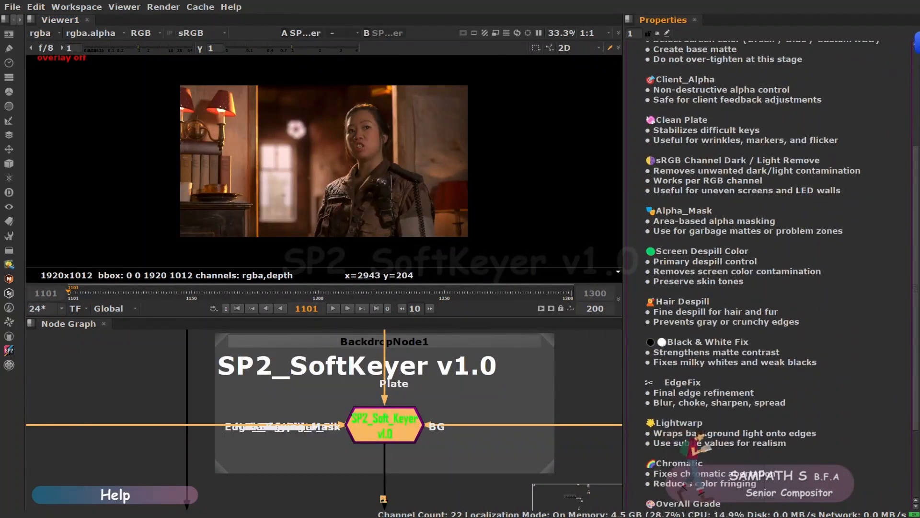
pyautogui.scroll(-3, 774, 270)
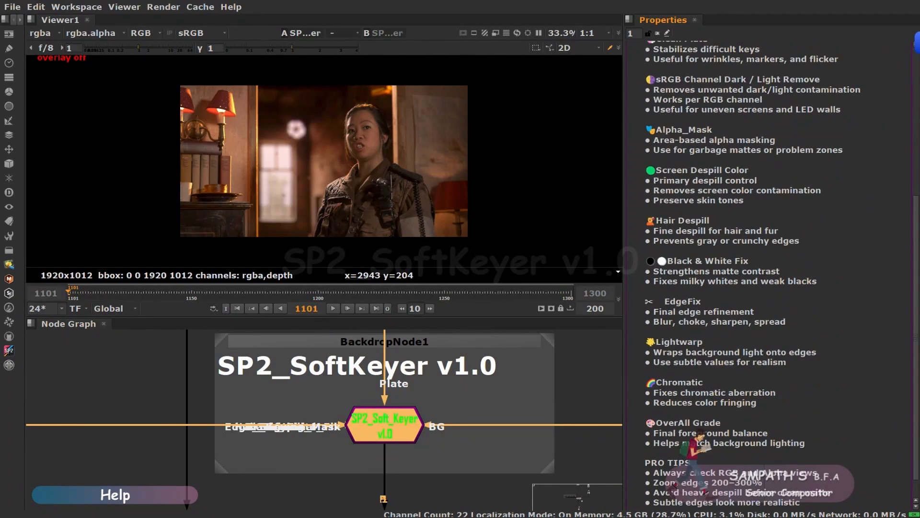